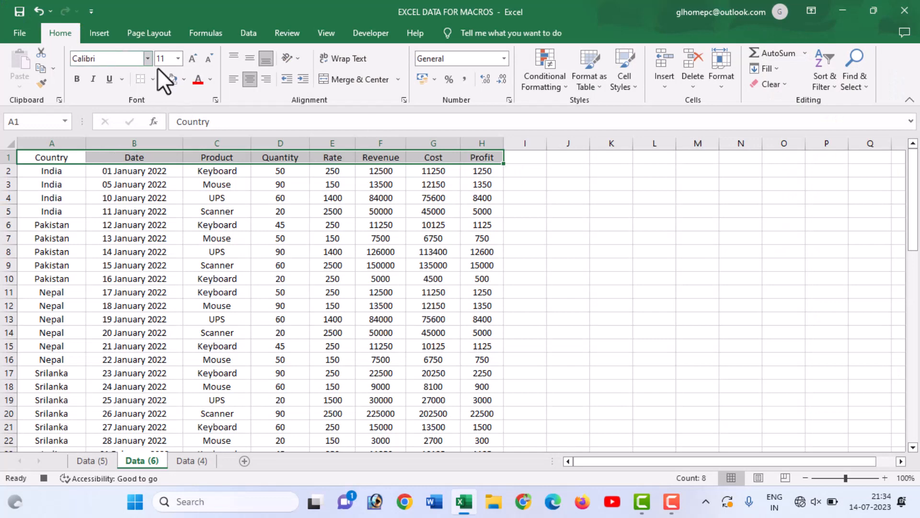
Fill the header row A1:H1 with yellow and select the data rows below it on the Data (6) sheet.
click(184, 79)
click(210, 192)
drag(51, 174, 484, 442)
scroll(339, 329, up, 14)
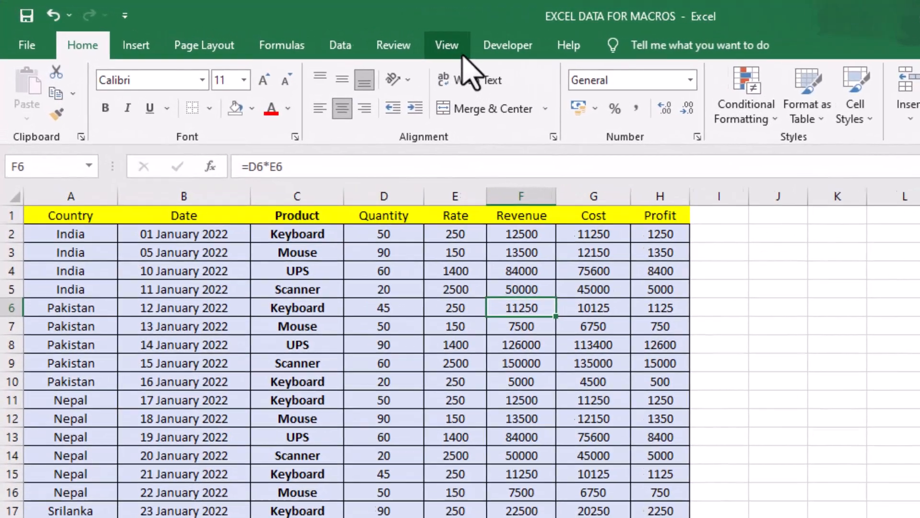
Run the formatting macro on the unformatted table in the Data (4) sheet.
click(460, 53)
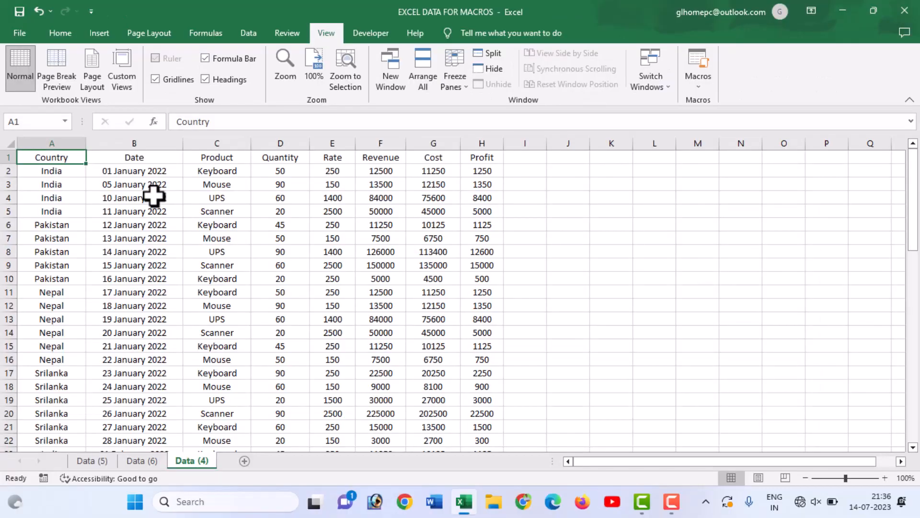
key(ctrl+q)
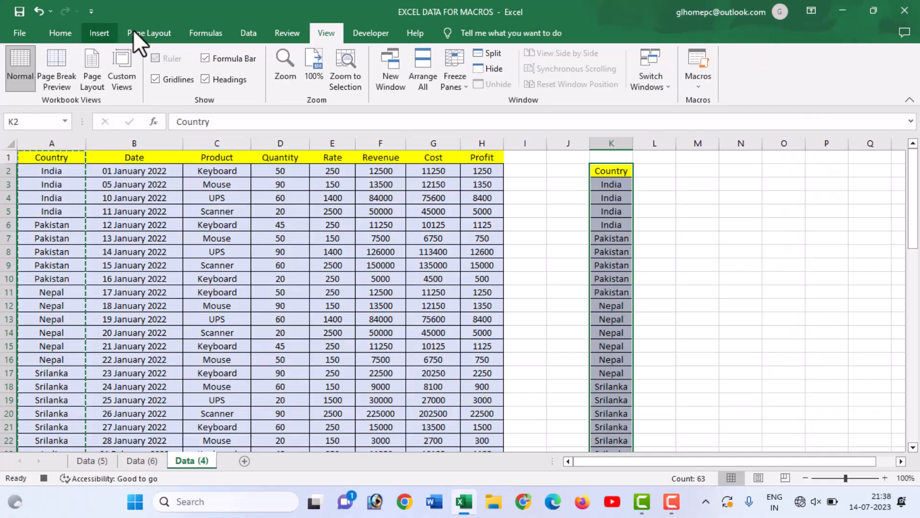
Remove the duplicates from the copied Country list in column K, treating its first row as a header.
click(248, 33)
click(552, 67)
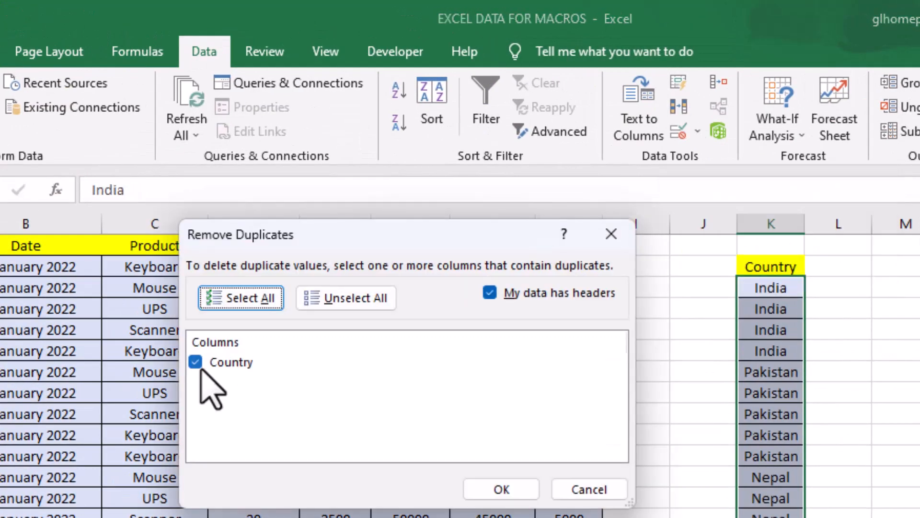
click(486, 493)
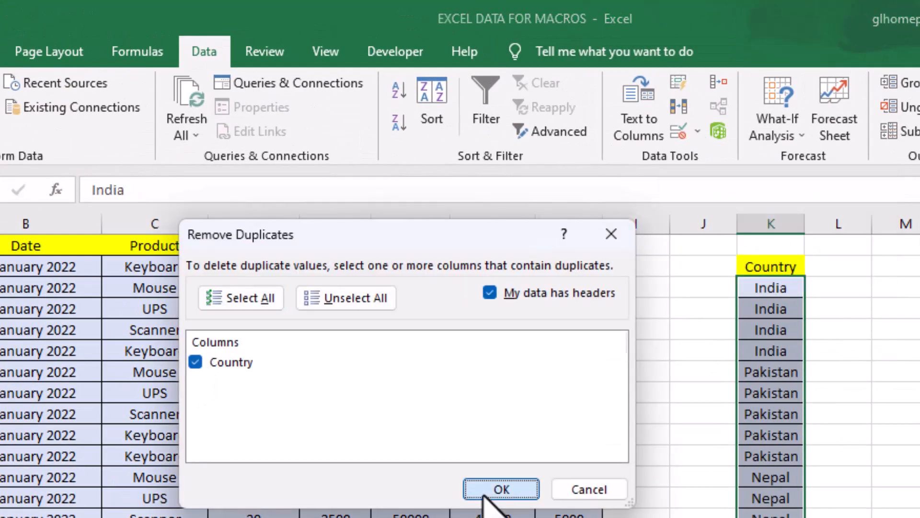
click(536, 440)
click(797, 293)
click(786, 368)
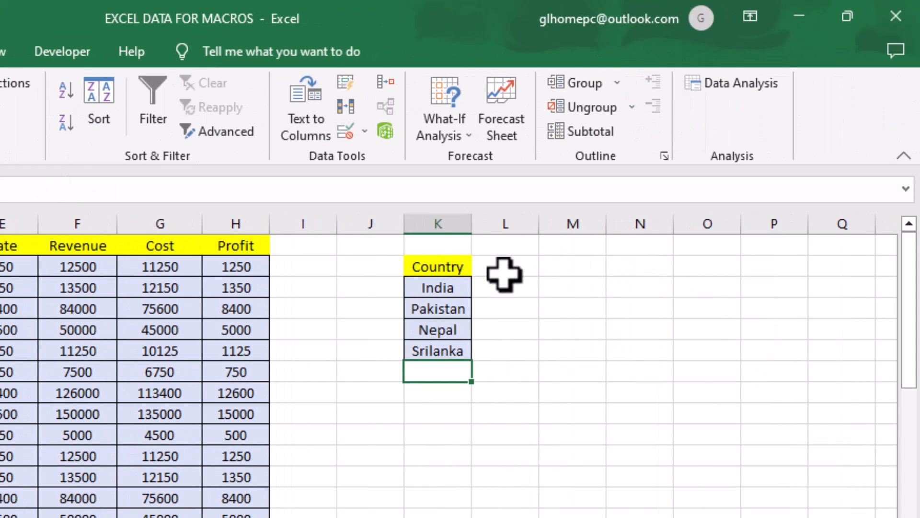
Add the header TOTAL PROFIT in L2 beside Country and widen column L to fit it.
click(504, 274)
text(TOTAL PROFIT)
key(Tab)
drag(542, 224, 584, 224)
Start a formula with =sumi in cell L3 beside India.
click(500, 286)
text(=)
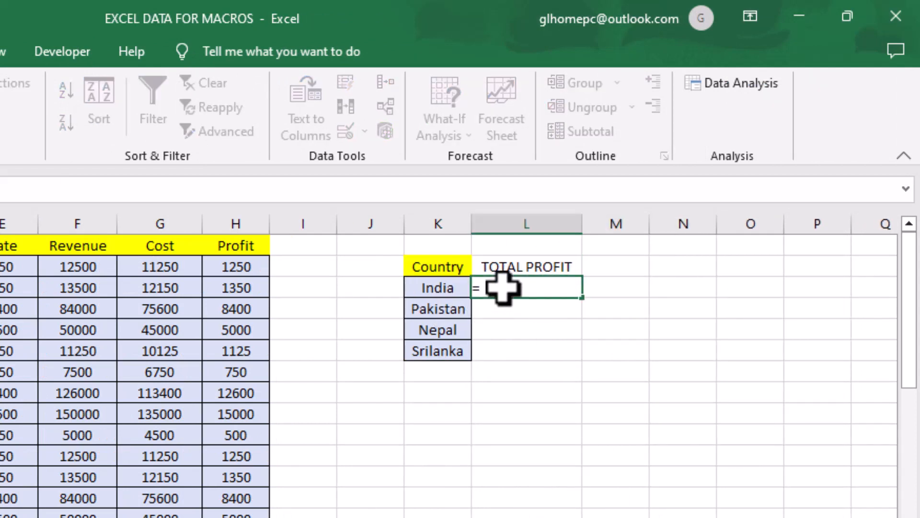
text(sumi)
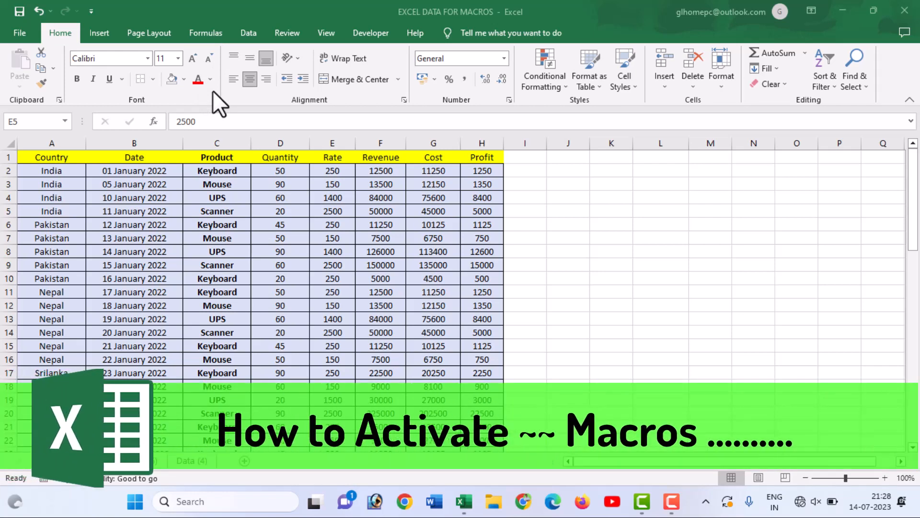
Open the Customize Ribbon settings in the Excel options to check that Developer is enabled among the main tabs.
click(381, 225)
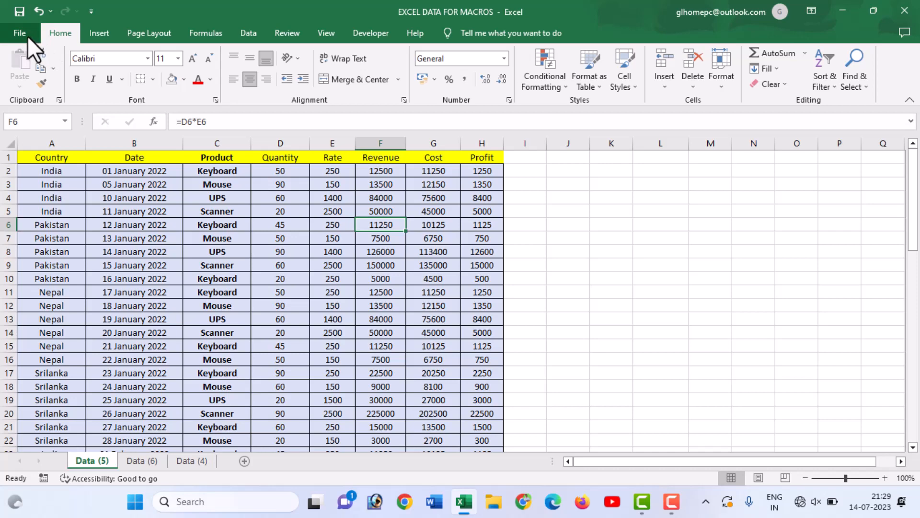
click(21, 33)
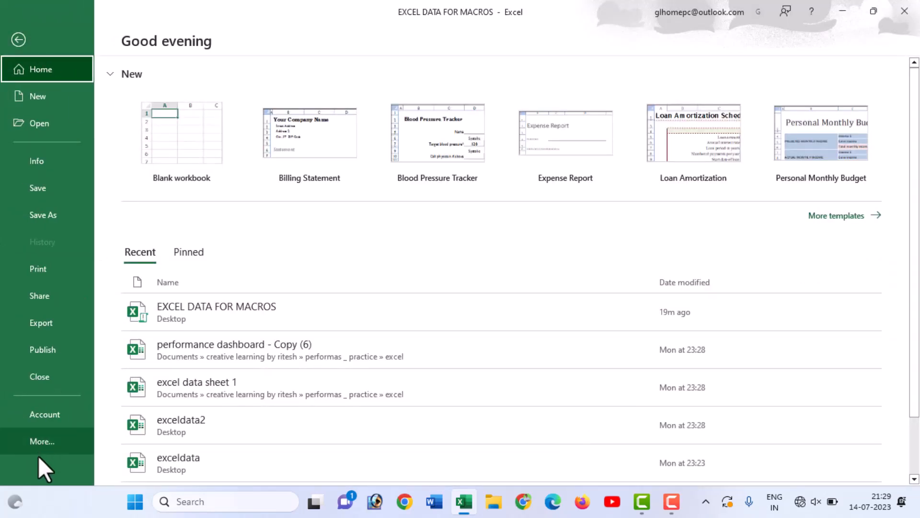
click(39, 442)
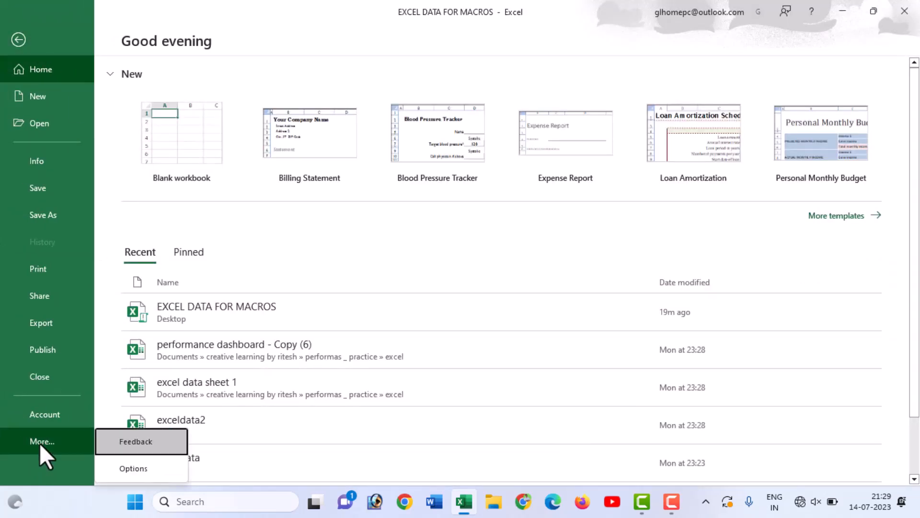
click(133, 472)
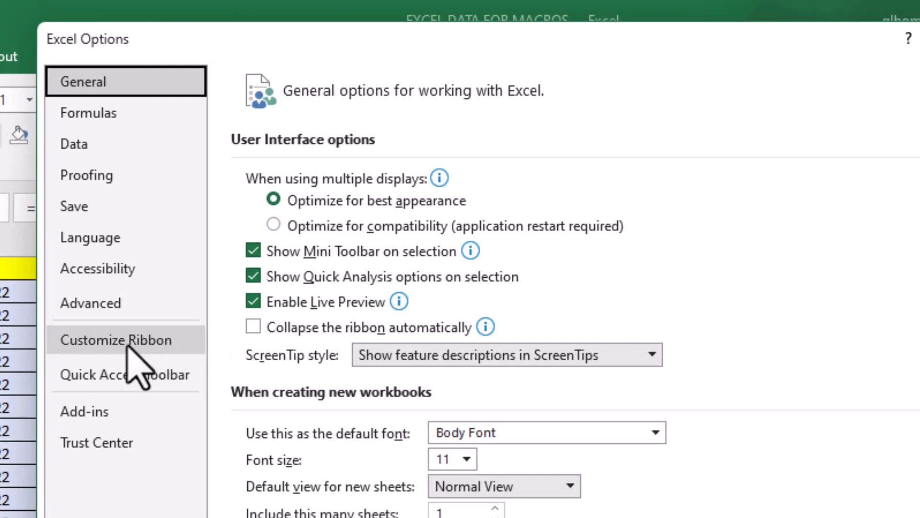
click(111, 353)
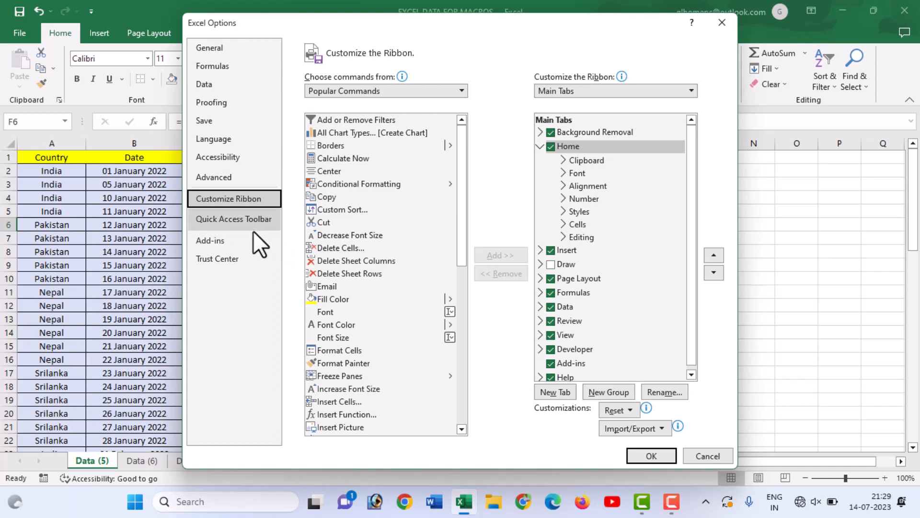
Make sure Enable all macros is set in the Trust Center's Macro Settings and accept the Excel options.
click(231, 261)
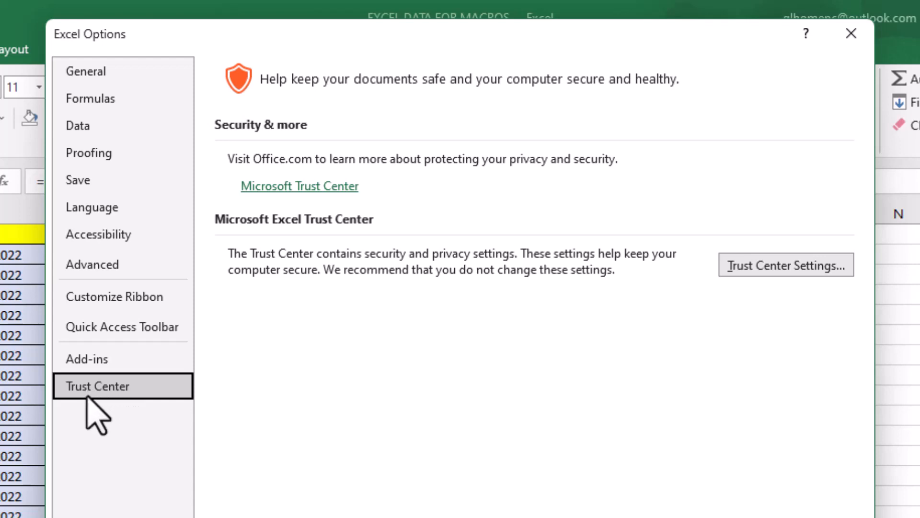
click(759, 271)
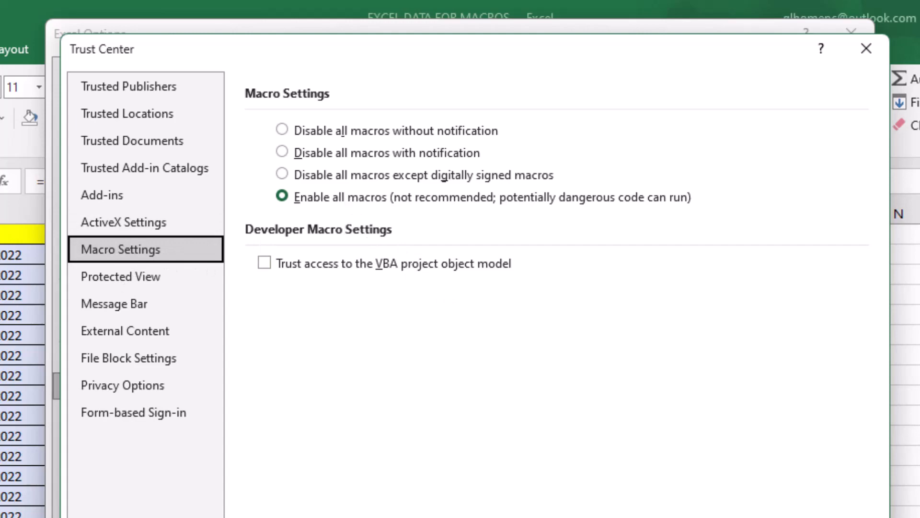
click(660, 490)
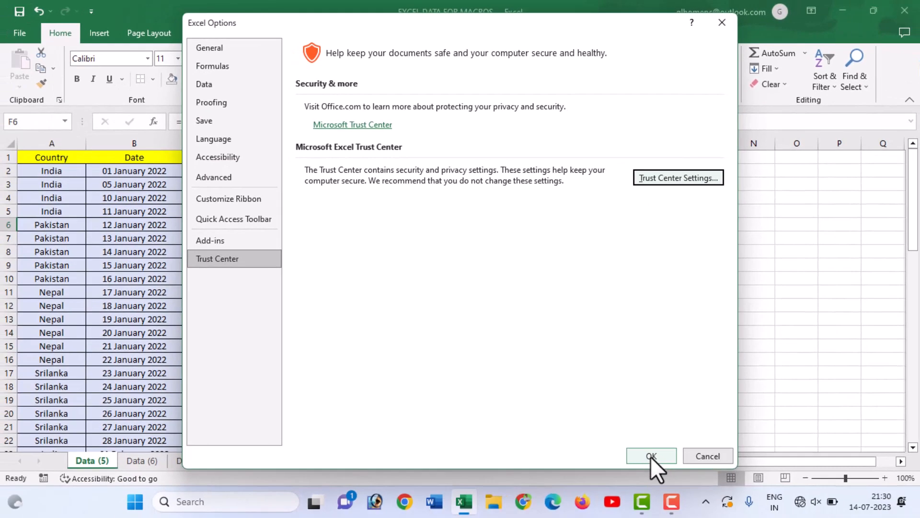
click(651, 457)
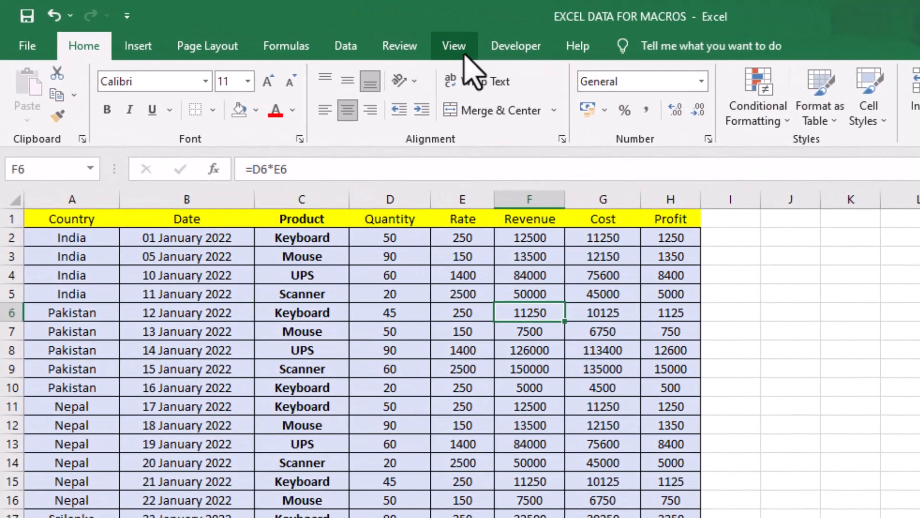
Examine the available macro commands: View Macros, Record Macro, Use Relative References and Macro Security.
click(330, 35)
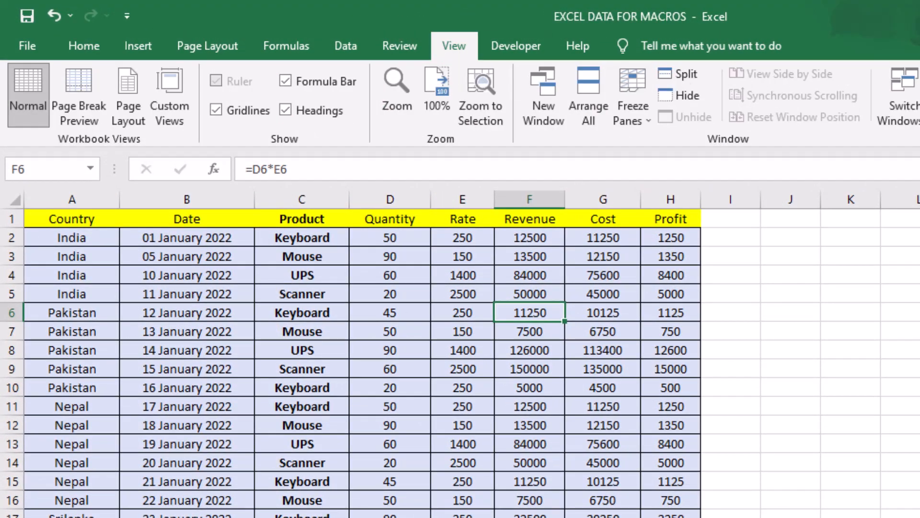
click(790, 103)
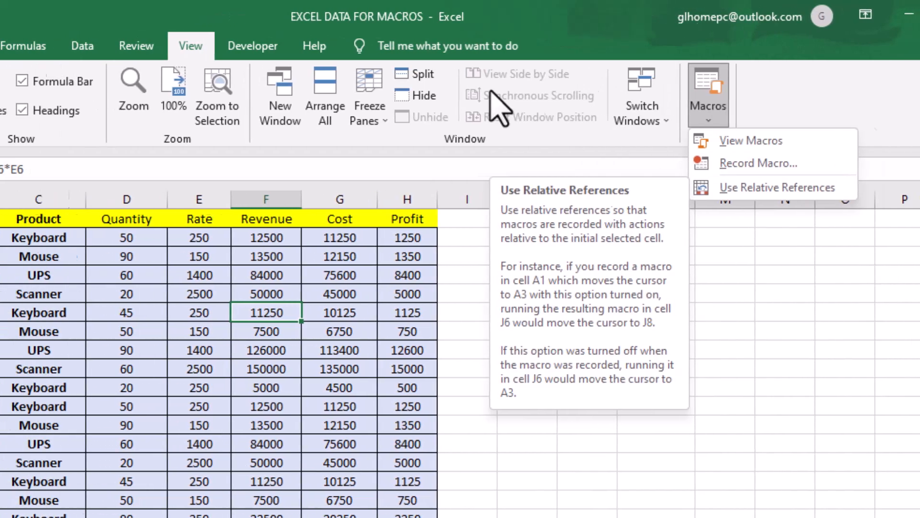
click(703, 188)
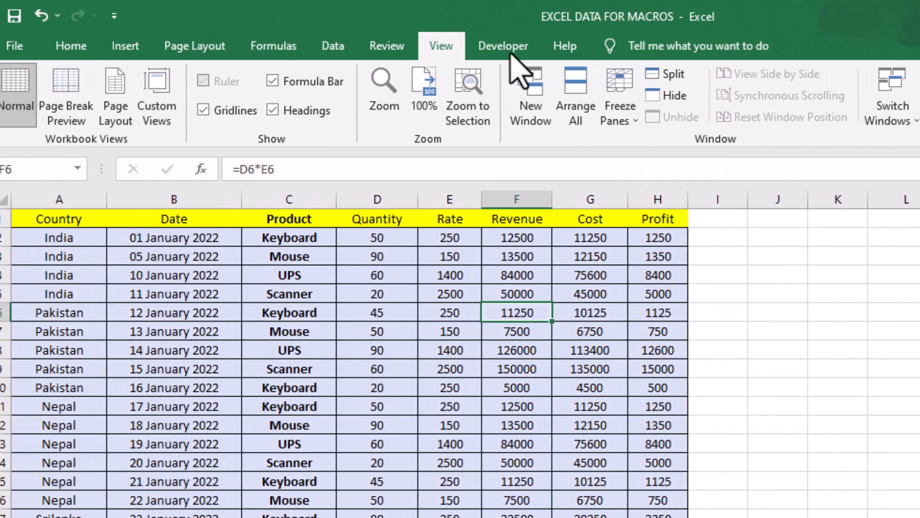
click(156, 46)
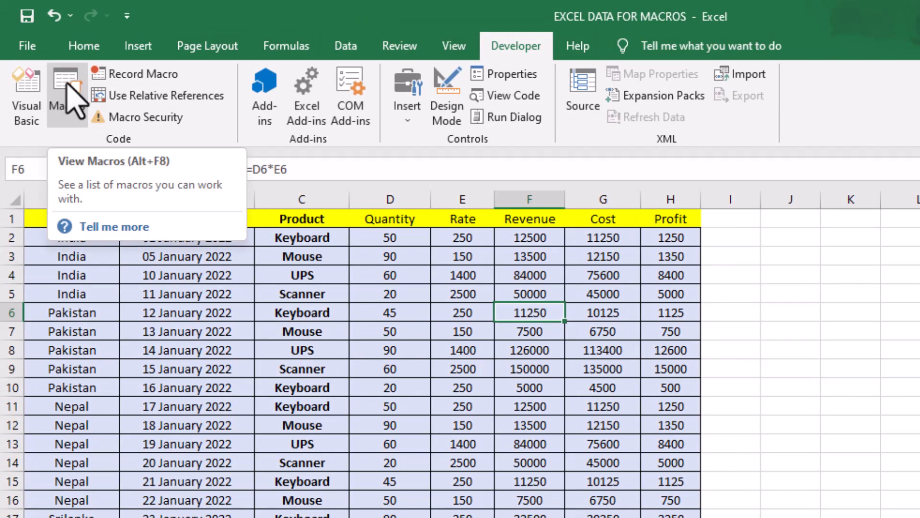
click(149, 95)
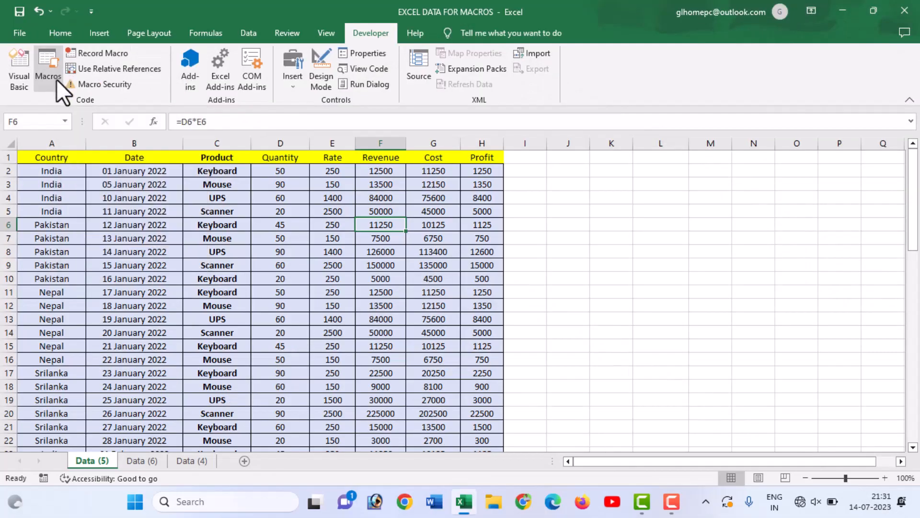
click(225, 223)
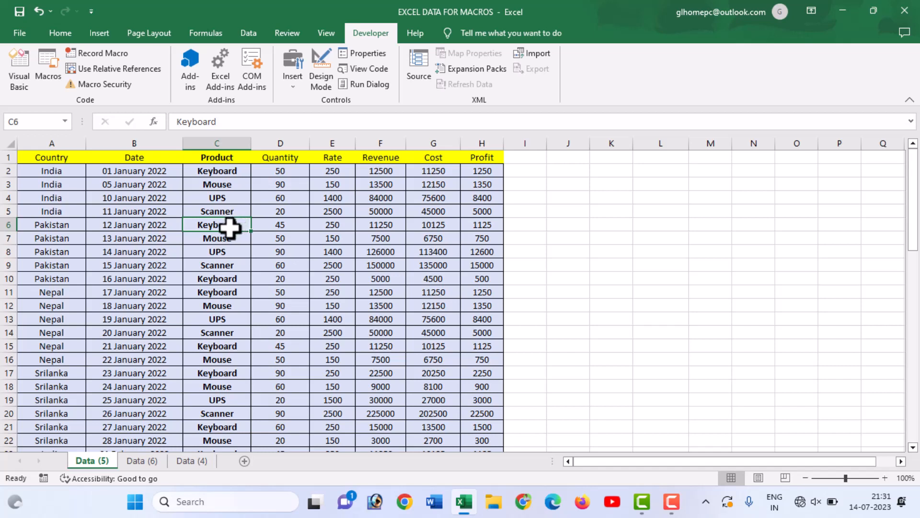
click(317, 266)
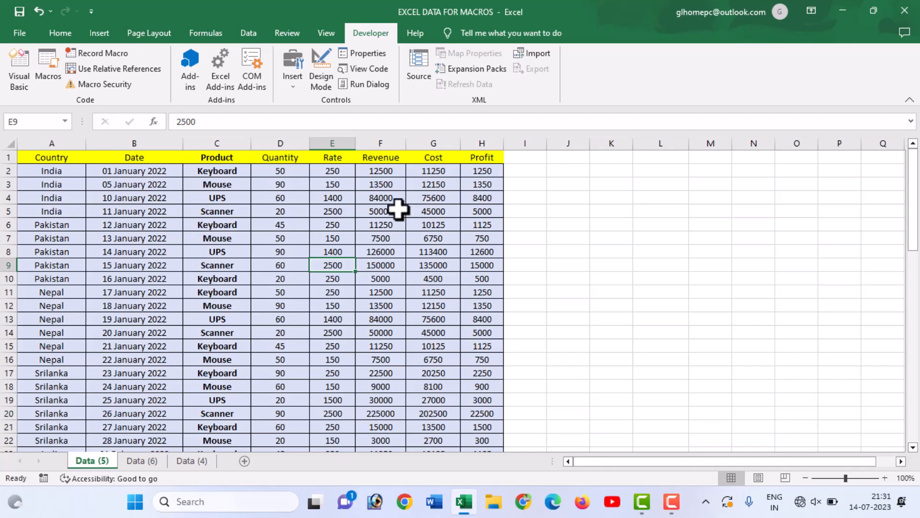
click(228, 210)
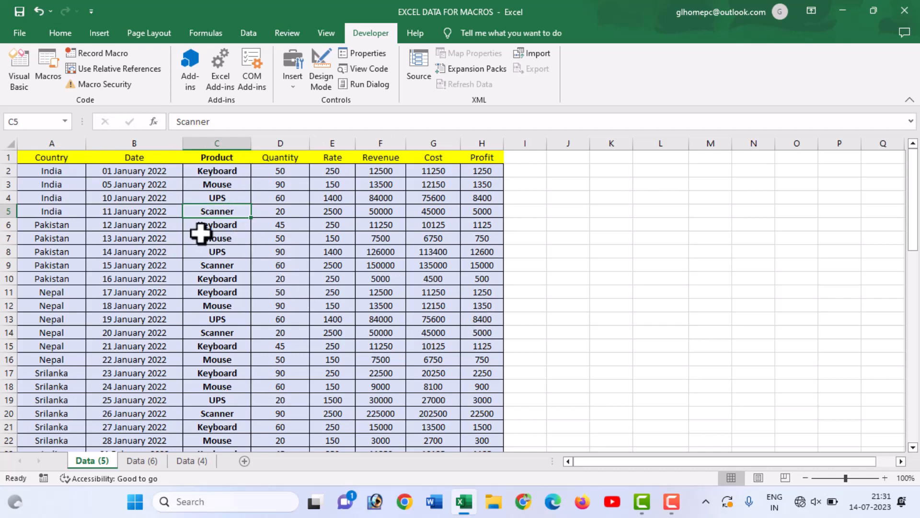
Switch to the Data (6) sheet and delete the existing macro formatting_Data.
click(141, 459)
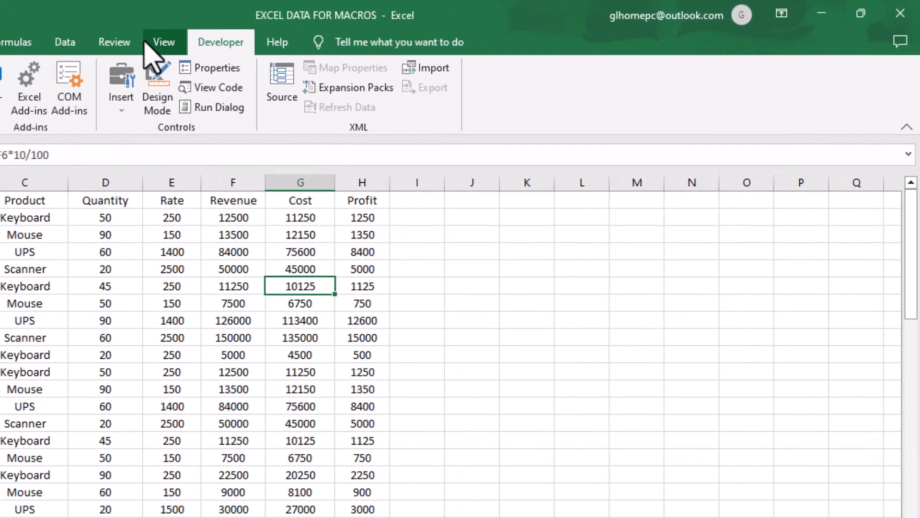
click(312, 33)
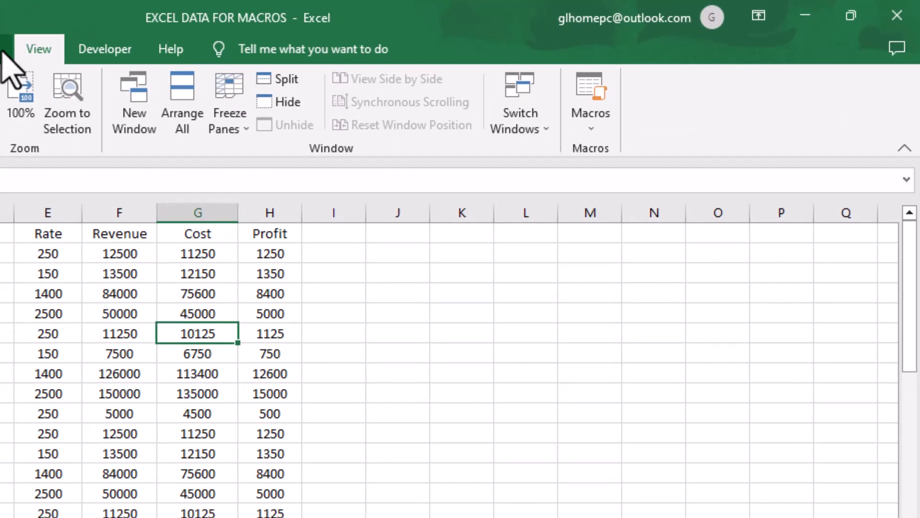
click(593, 131)
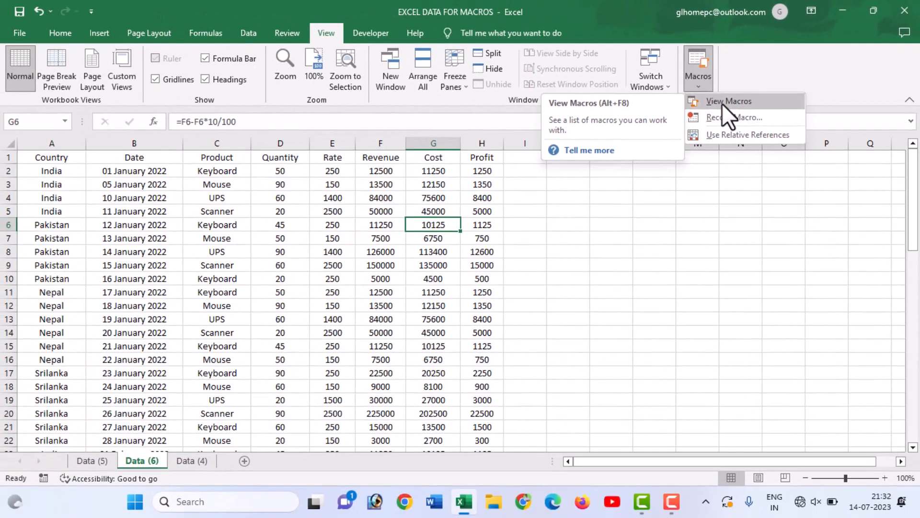
click(628, 152)
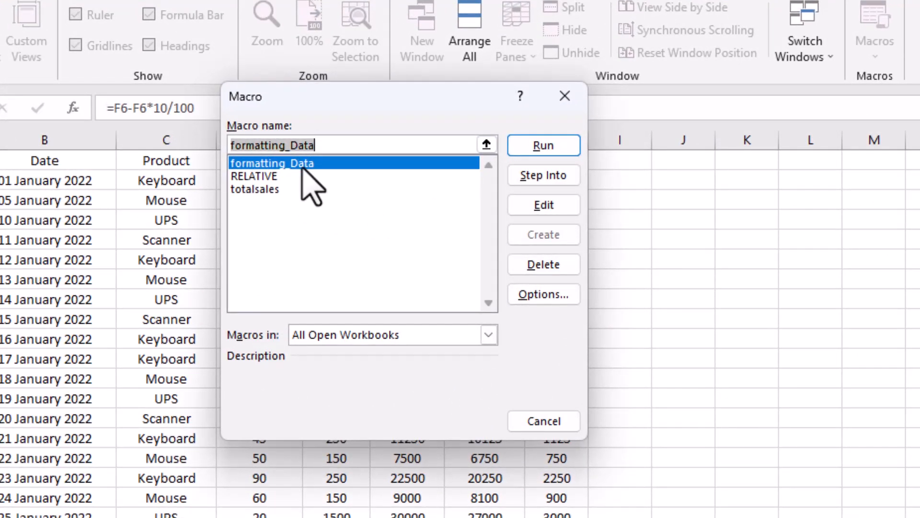
click(318, 212)
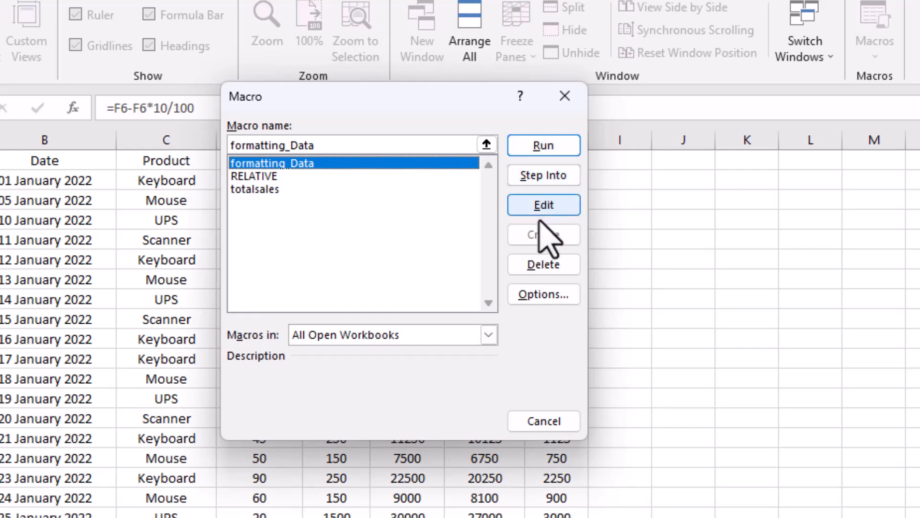
click(522, 261)
click(512, 348)
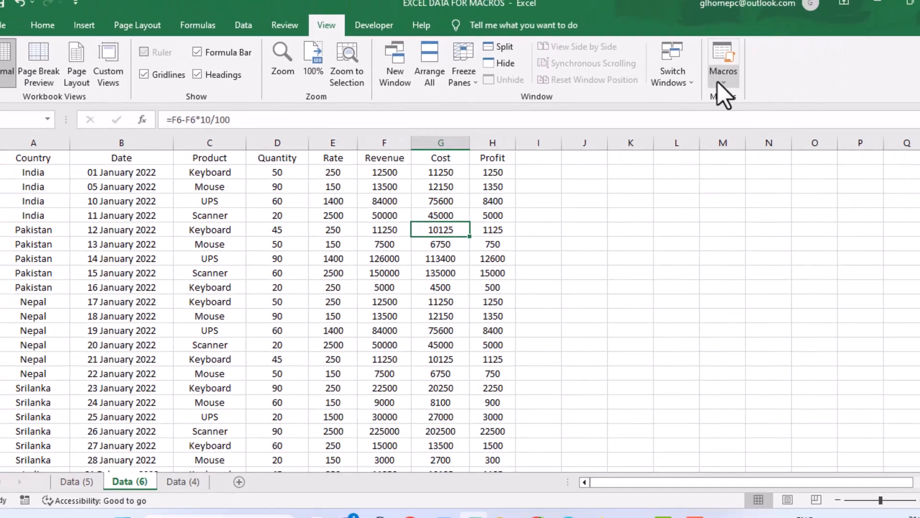
Delete the existing macro RELATIVE.
click(855, 53)
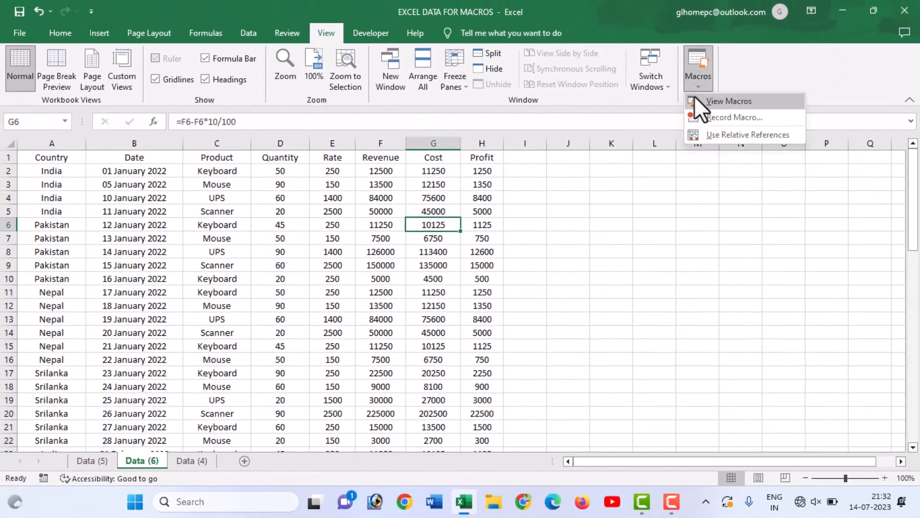
click(851, 73)
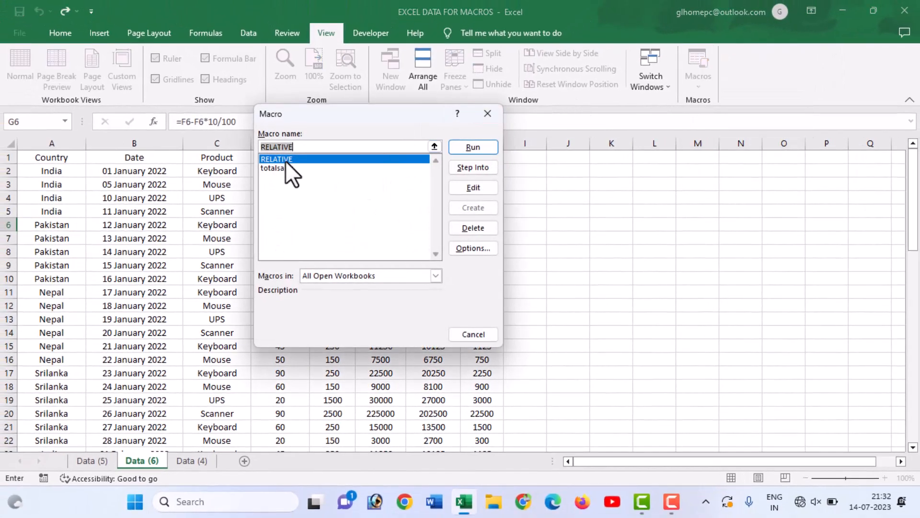
click(472, 229)
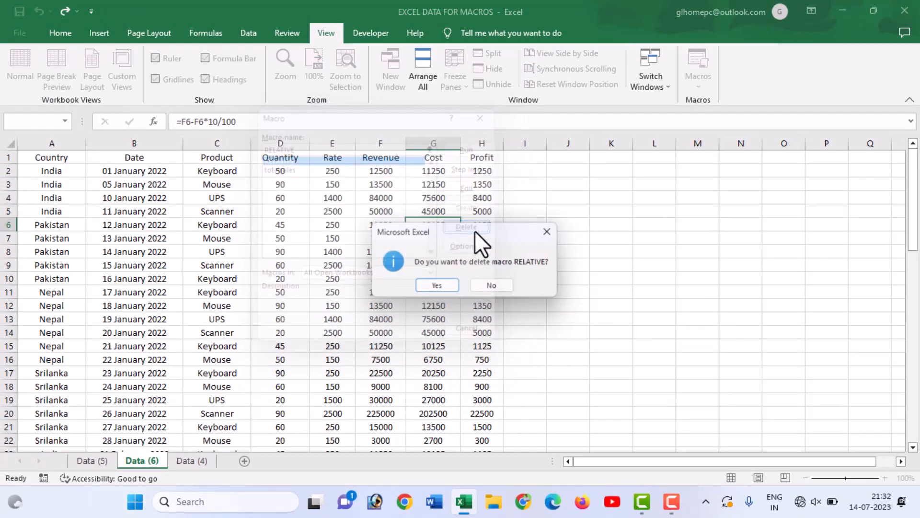
click(437, 287)
Delete the existing macro totalsales.
click(692, 88)
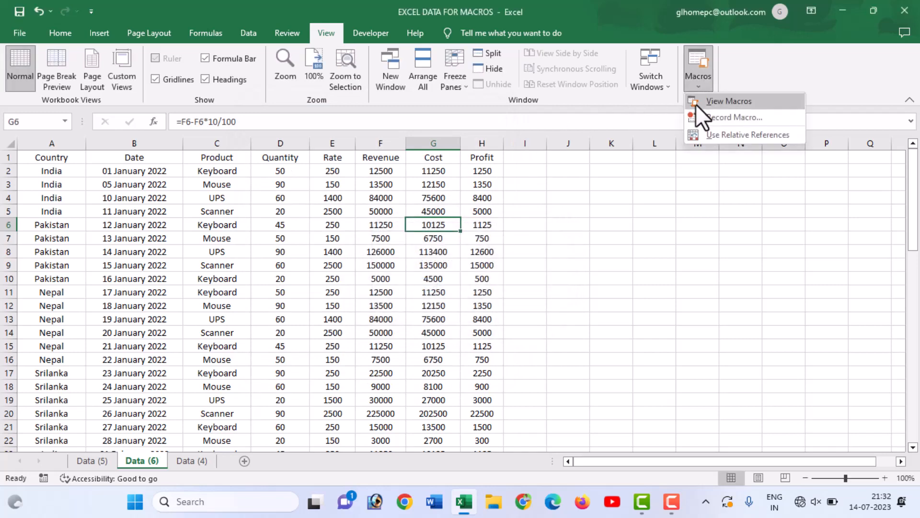
click(696, 102)
click(475, 233)
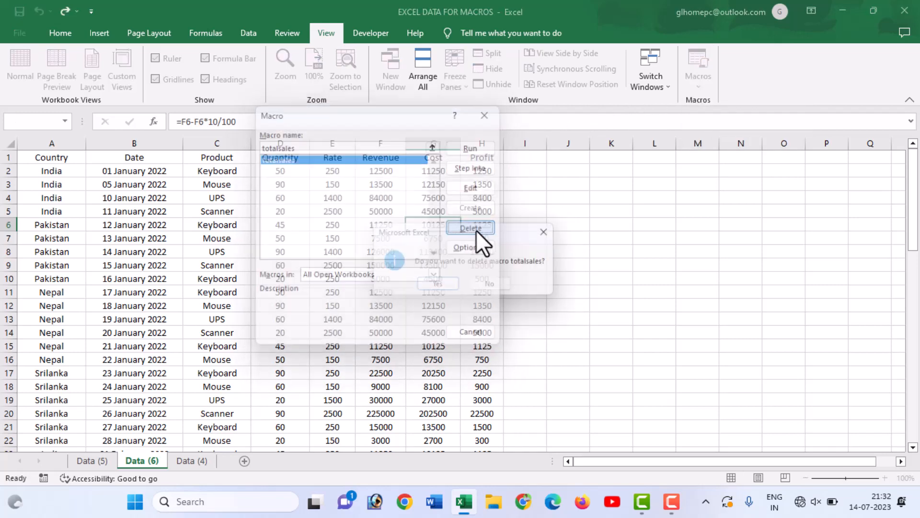
click(438, 283)
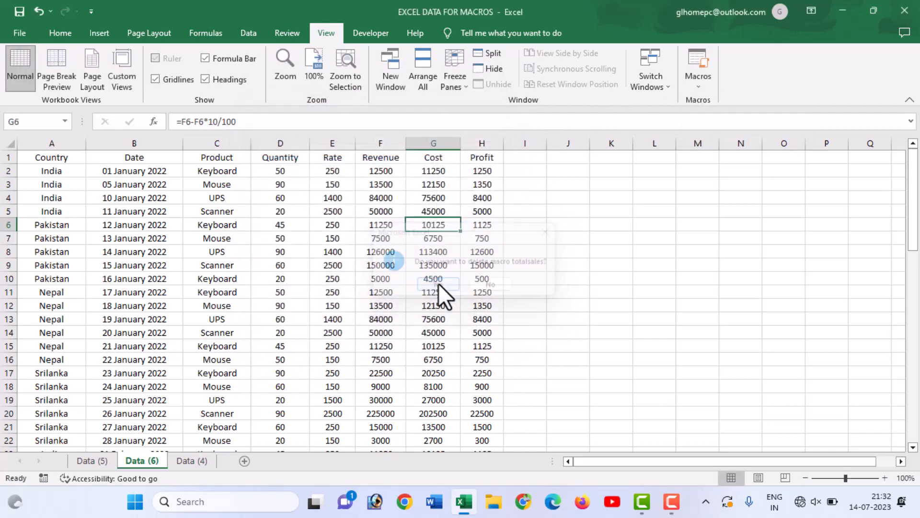
Check the macro list of all open workbooks for remaining macros and close it.
click(696, 84)
click(700, 102)
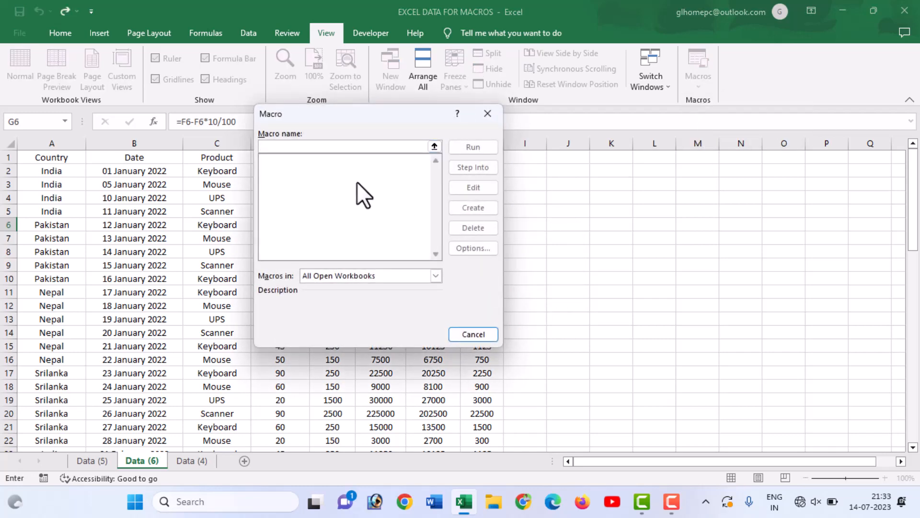
click(487, 114)
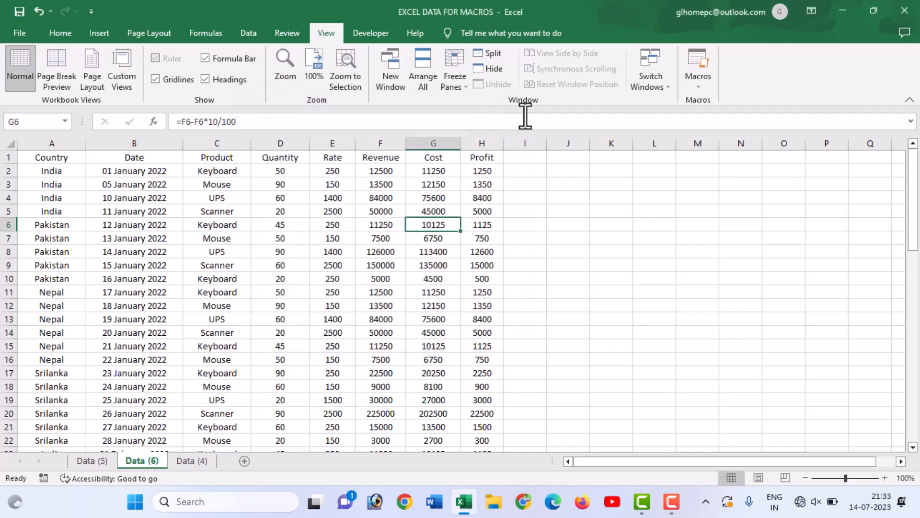
Start recording a macro named formating_data, assigned to Ctrl+Shift+Q and stored in This Workbook.
click(706, 85)
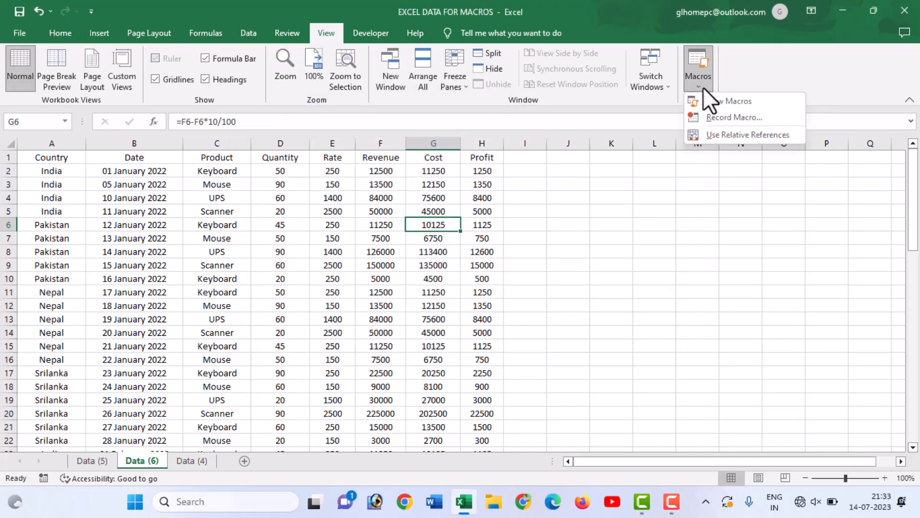
click(704, 112)
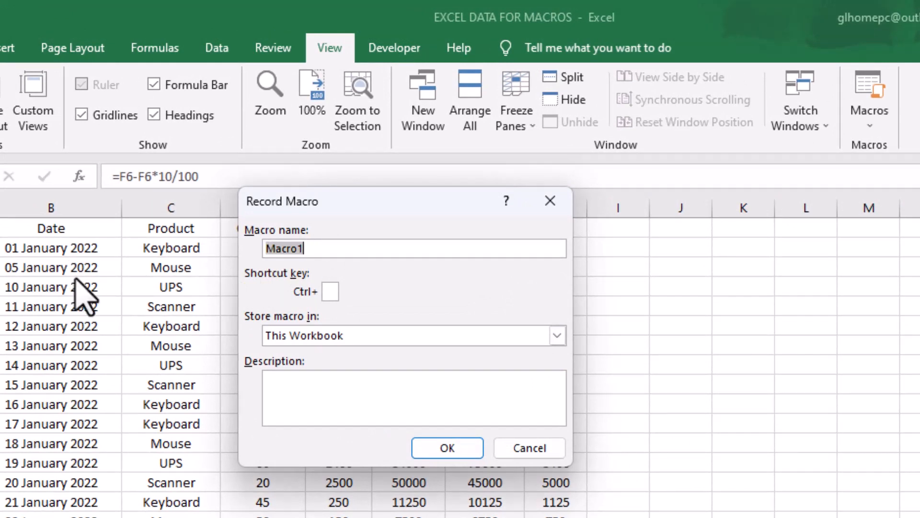
text(formaing)
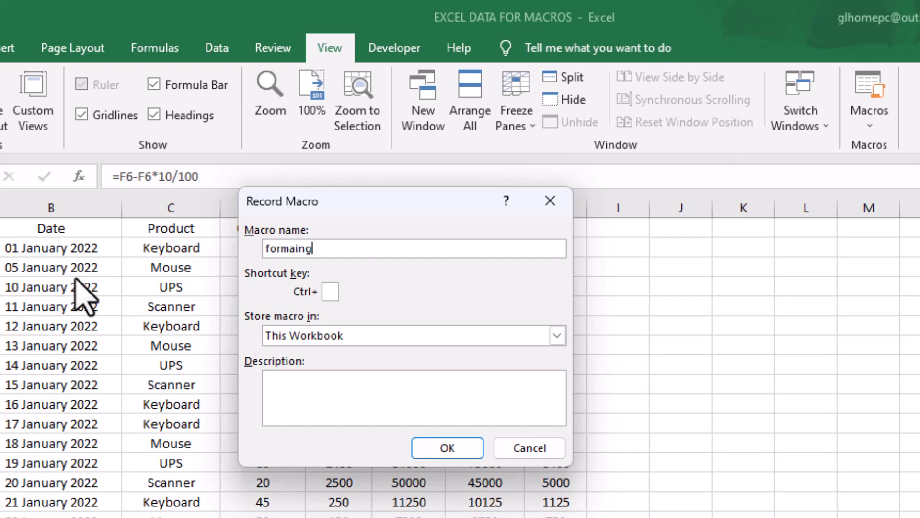
key(BackSpace)
key(BackSpace)
key(BackSpace)
text(ting_)
text(data)
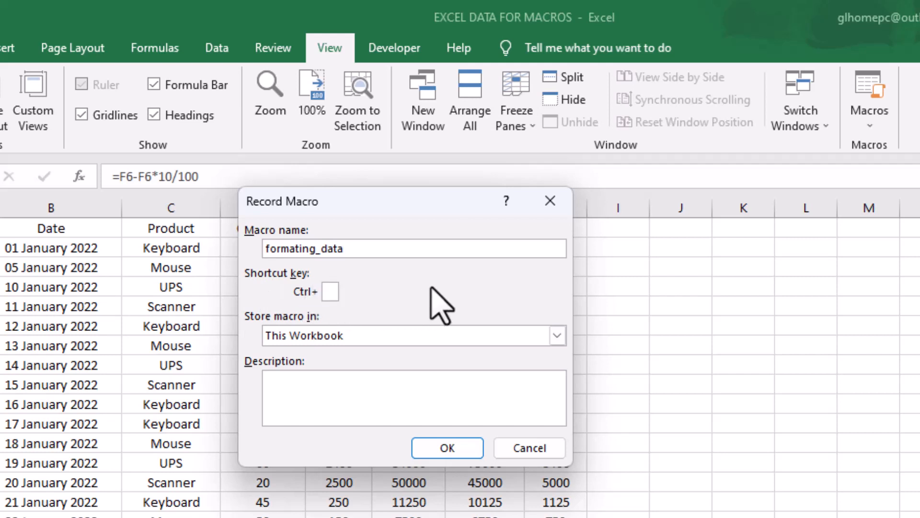
key(Tab)
text(Q)
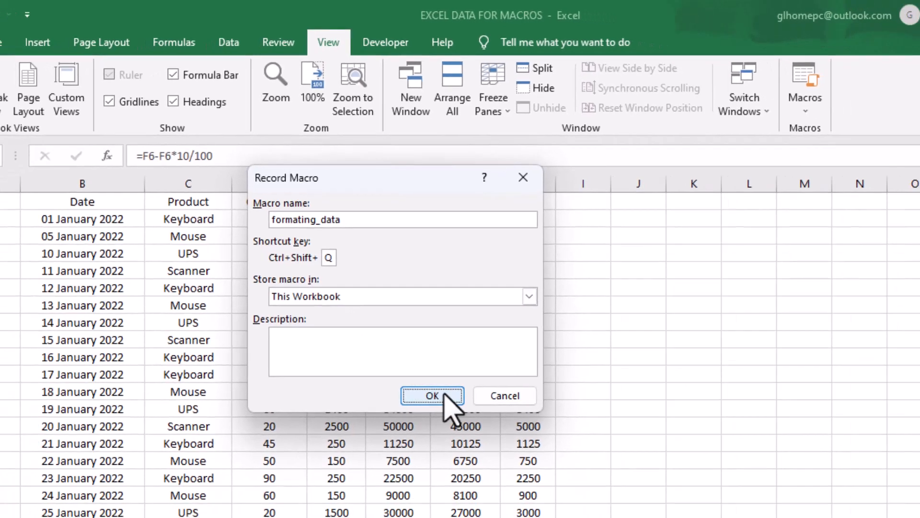
click(451, 448)
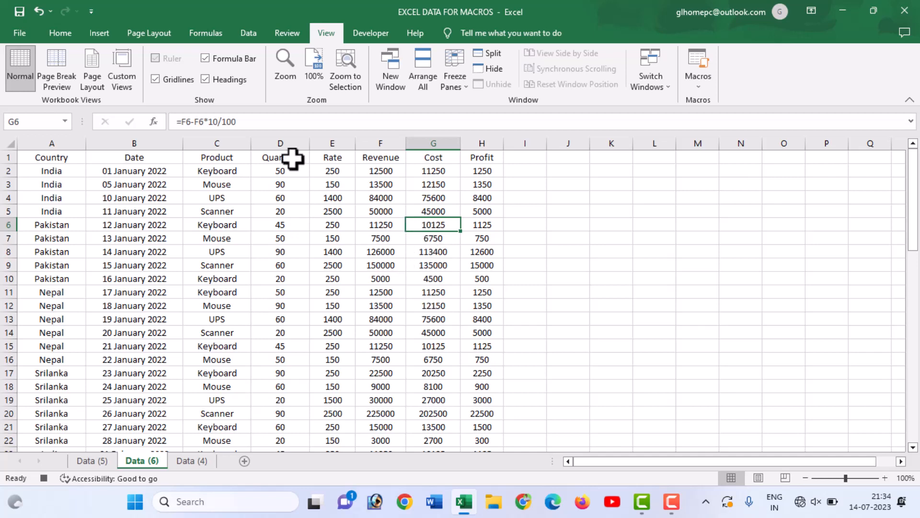
Fill the header cells A1:H1 with the standard yellow colour.
click(51, 159)
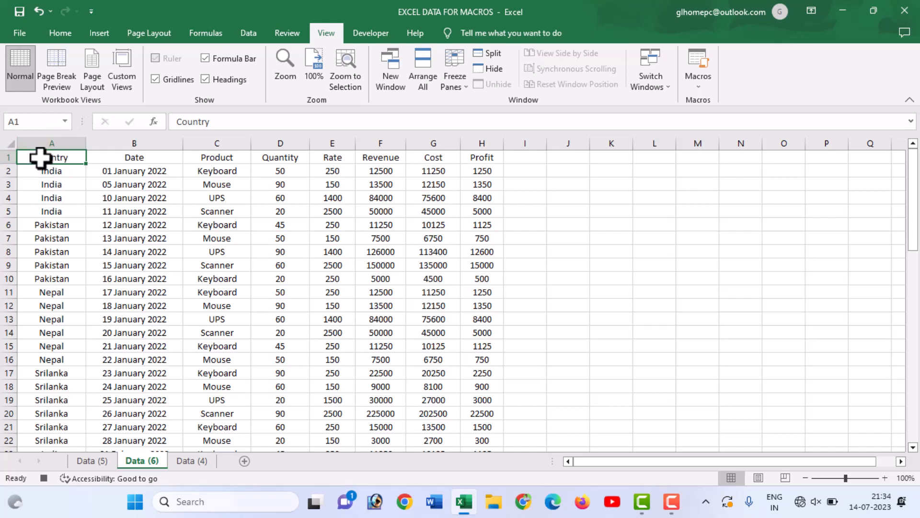
drag(41, 157, 472, 157)
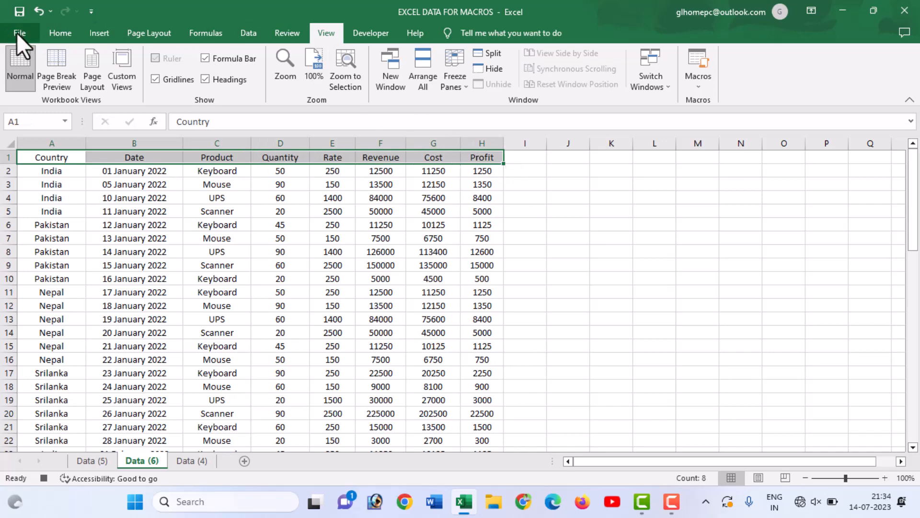
click(54, 36)
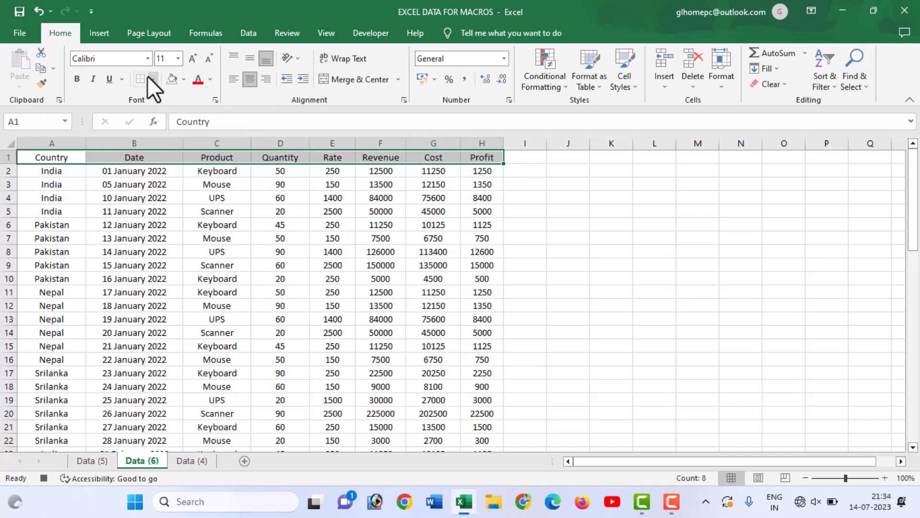
click(184, 79)
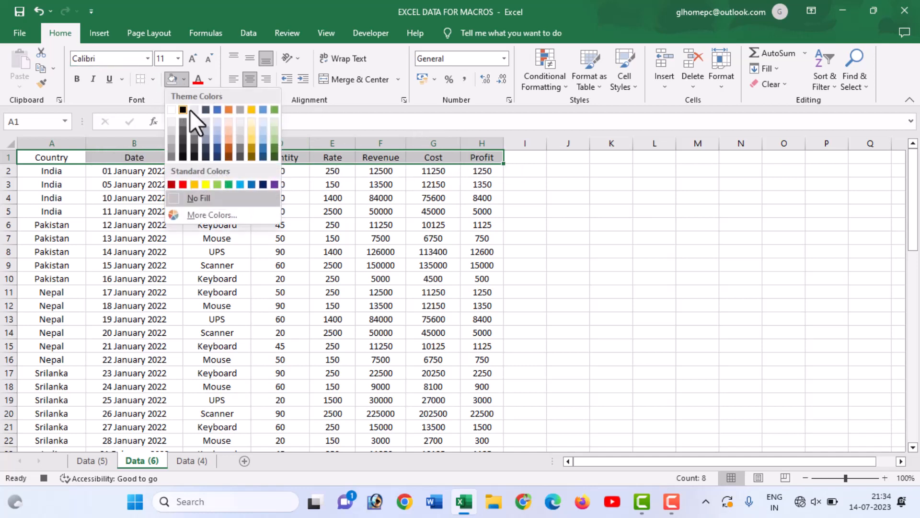
click(206, 184)
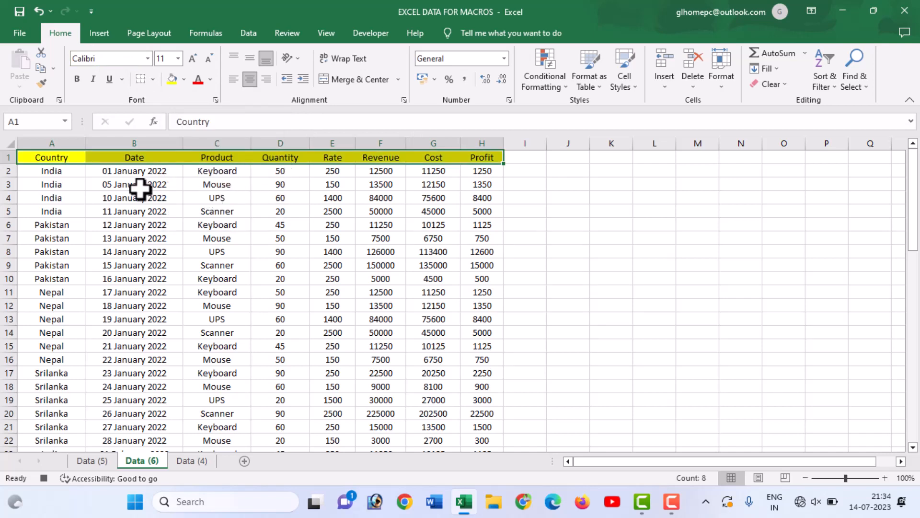
Fill the data rows below the header, A2:H63, with the lightest blue theme colour.
click(77, 194)
click(50, 172)
drag(51, 173, 485, 413)
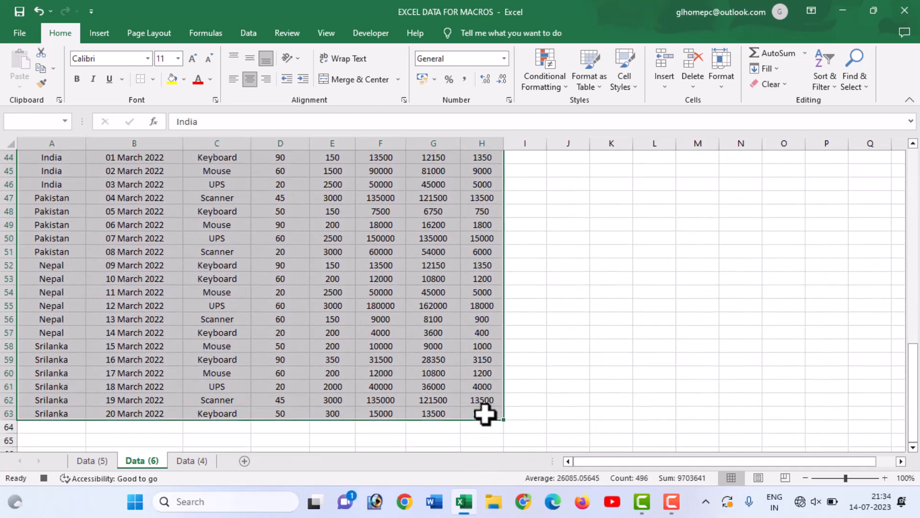
scroll(328, 325, up, 14)
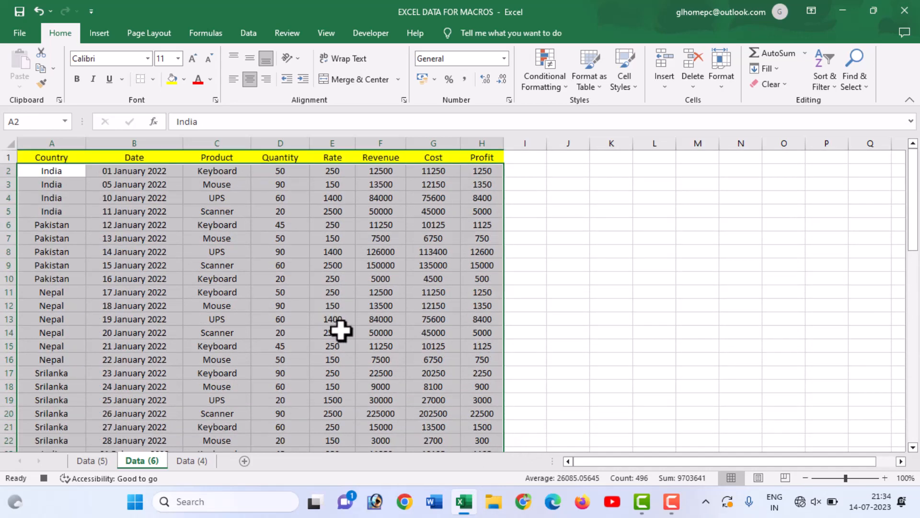
click(185, 82)
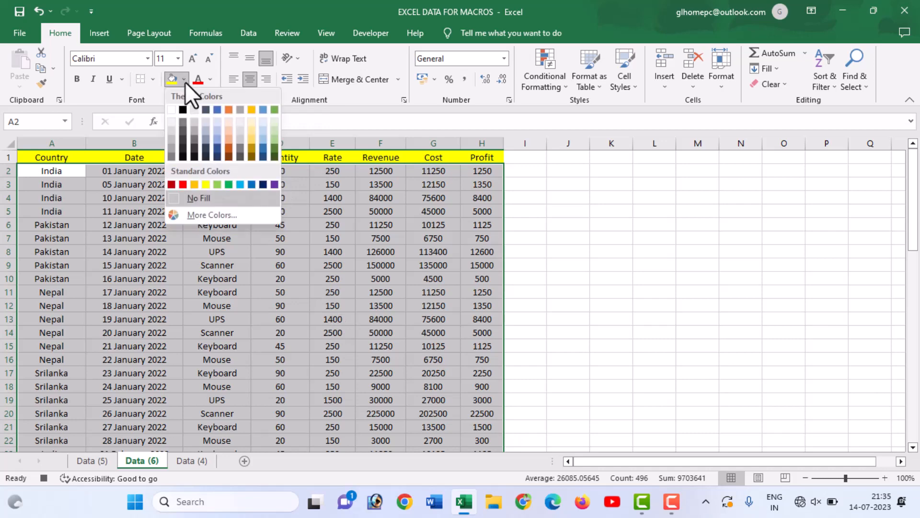
click(219, 124)
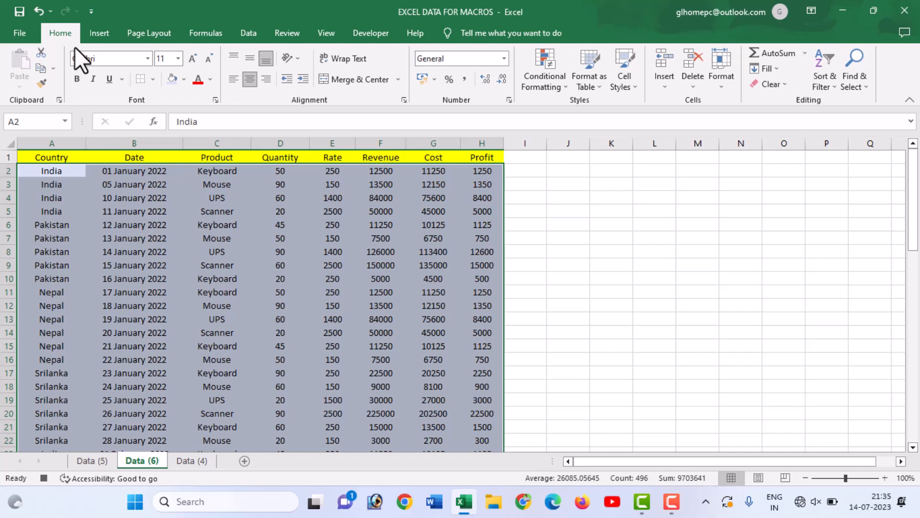
Apply All Borders to the data range A2:H63 and check the formatted rows.
click(152, 79)
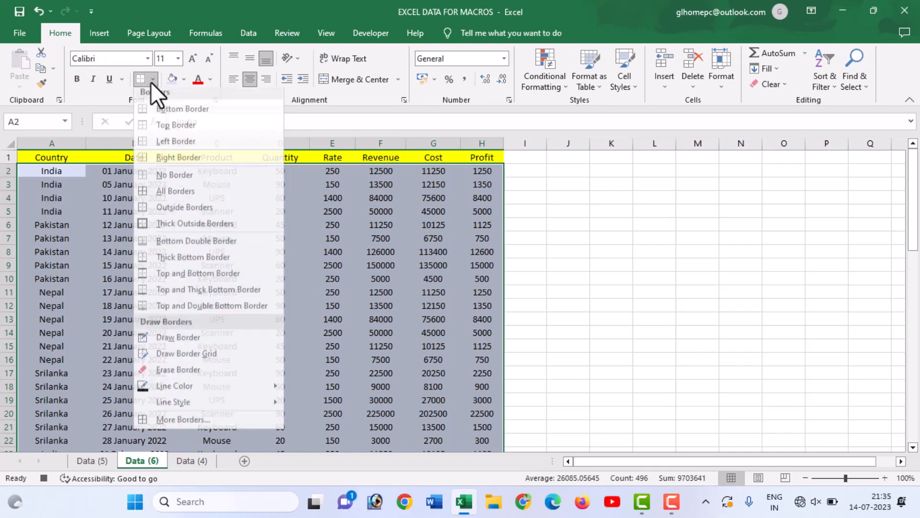
click(166, 194)
click(235, 183)
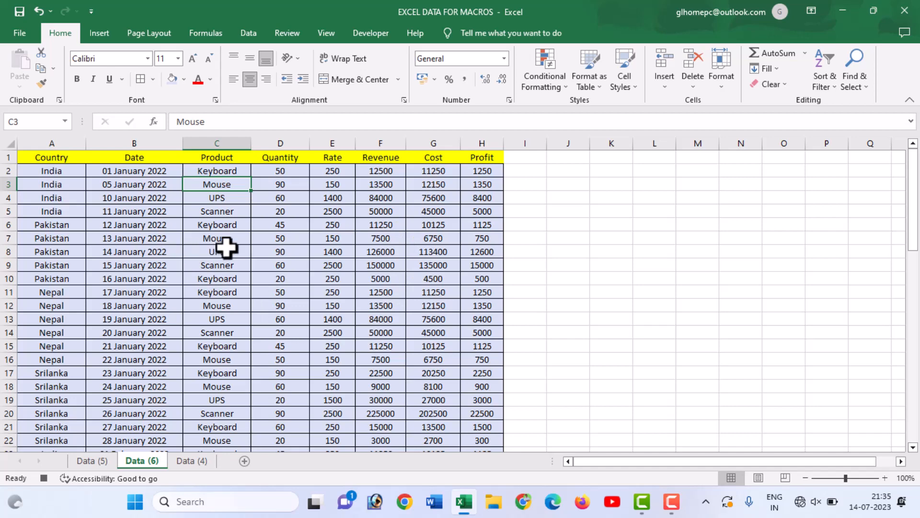
scroll(235, 254, down, 7)
scroll(247, 261, up, 7)
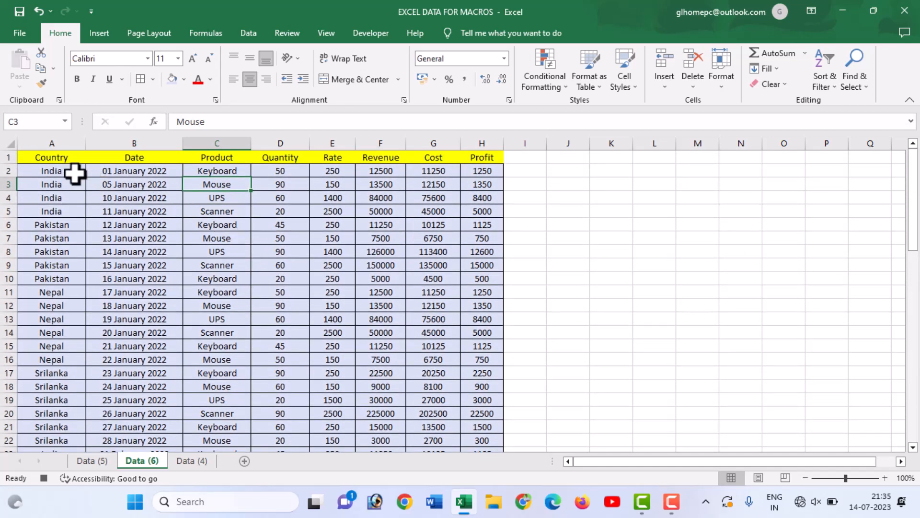
Select cell A1 and stop recording the macro.
click(52, 160)
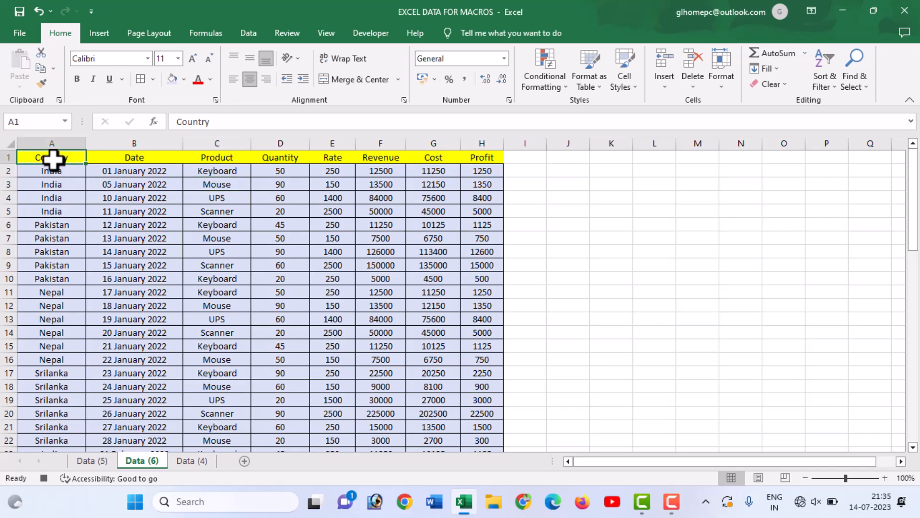
click(325, 34)
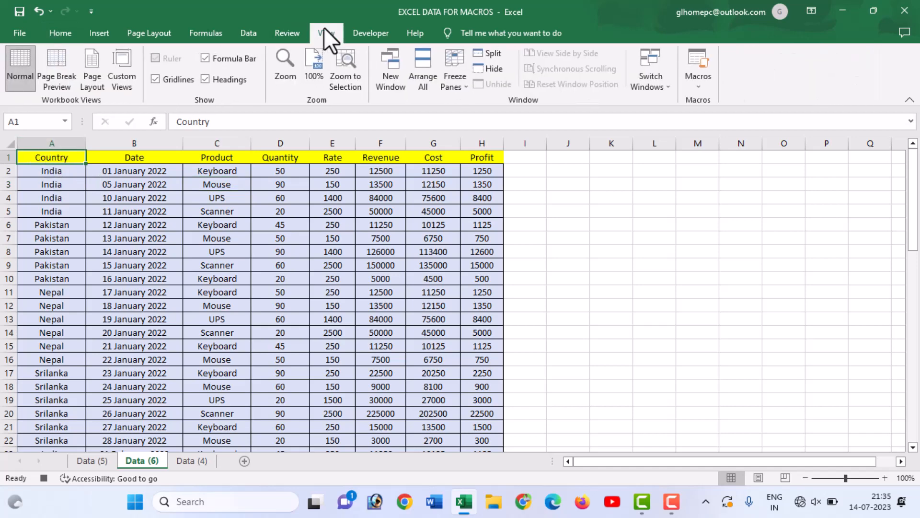
click(690, 79)
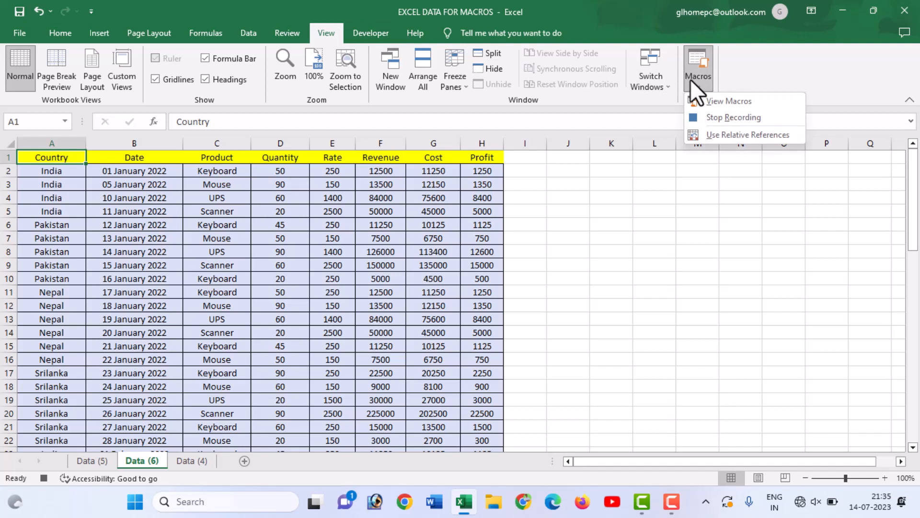
click(712, 117)
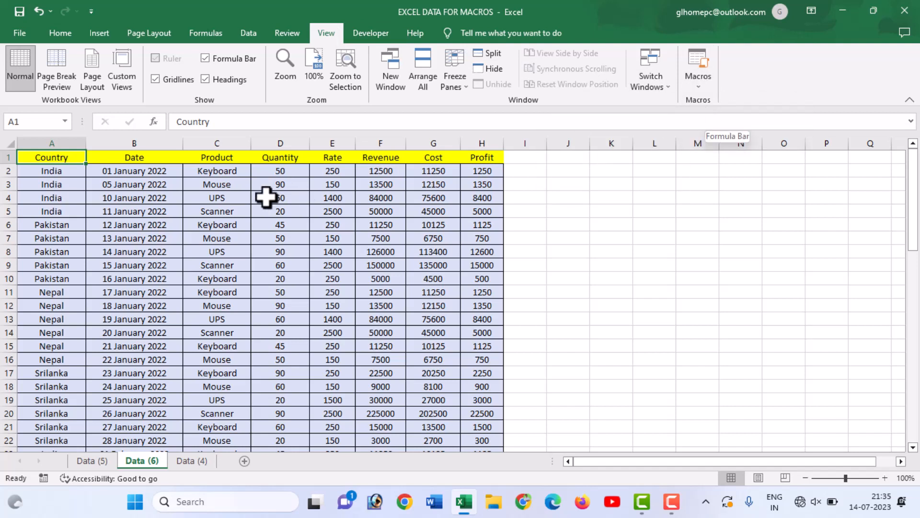
Run the formating_data macro from the macro list on the Data (6) sheet.
click(370, 33)
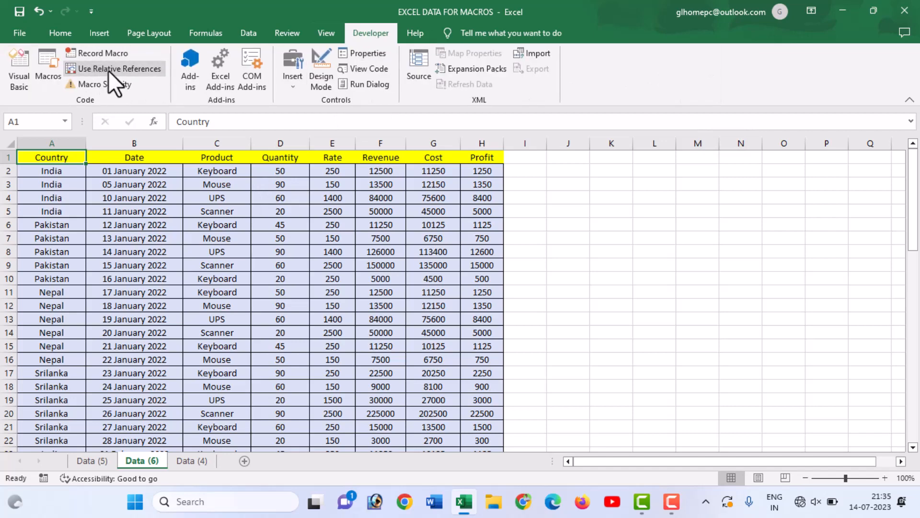
click(329, 34)
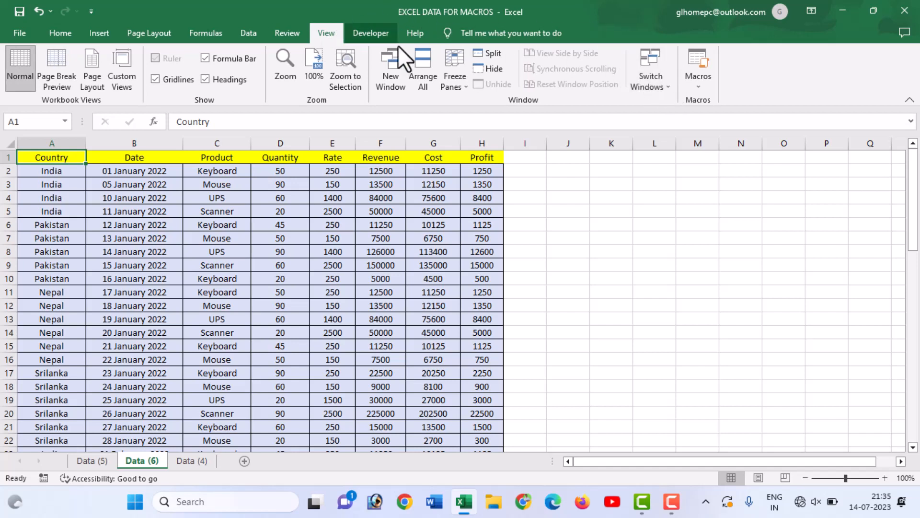
click(696, 87)
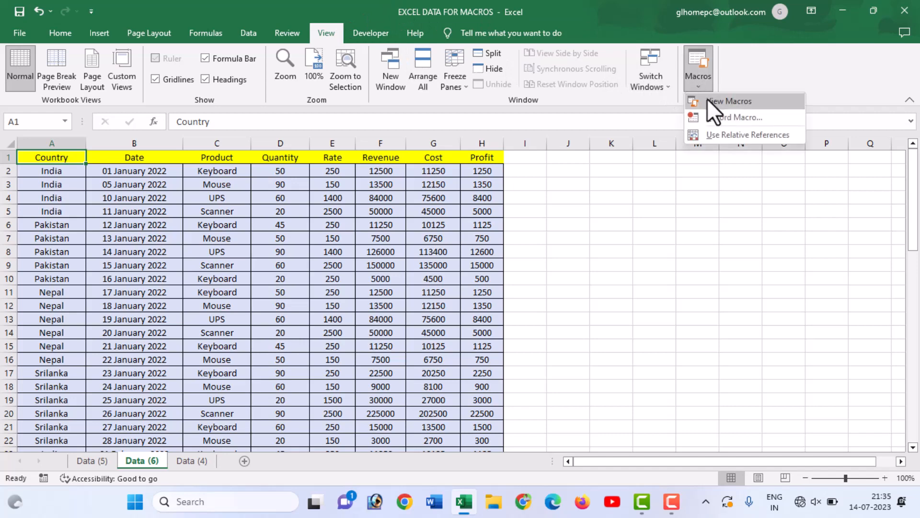
click(707, 100)
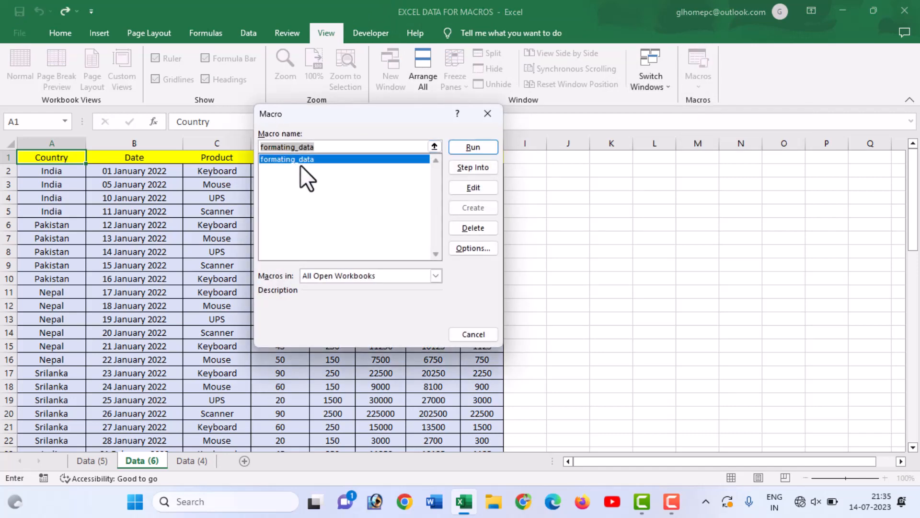
click(473, 145)
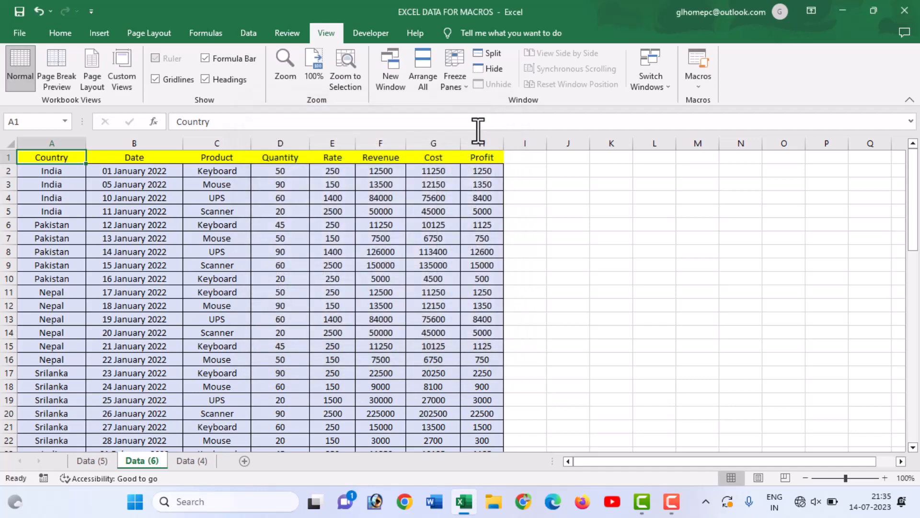
Switch to the Data (4) sheet and run the formating_data macro from cell A1 to format its sales data.
click(196, 461)
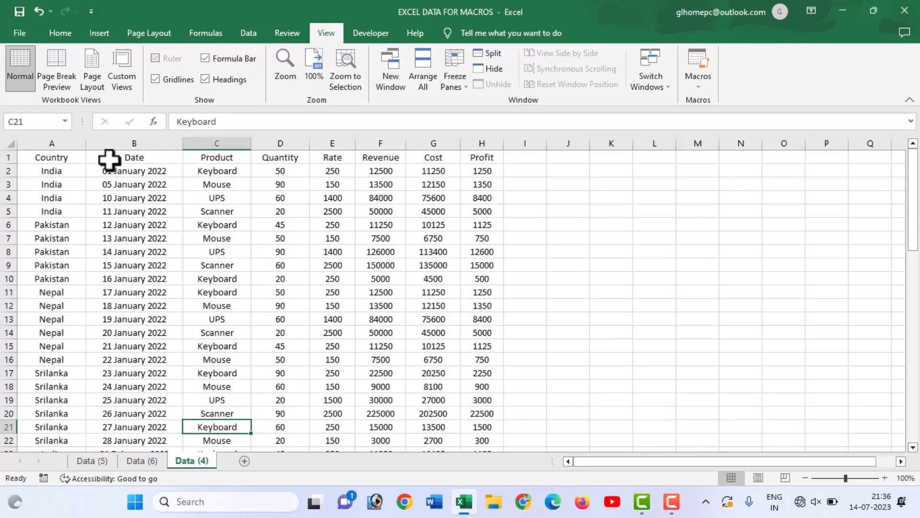
click(60, 160)
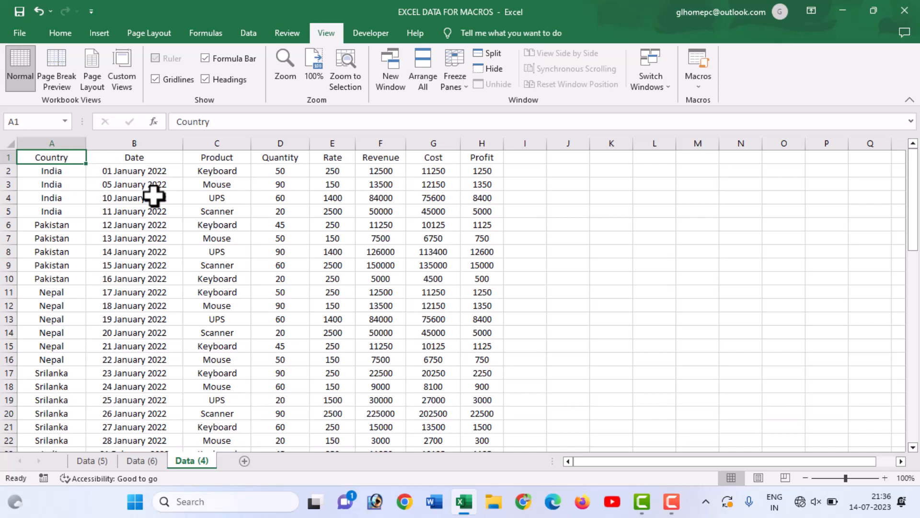
key(ctrl+shift+f)
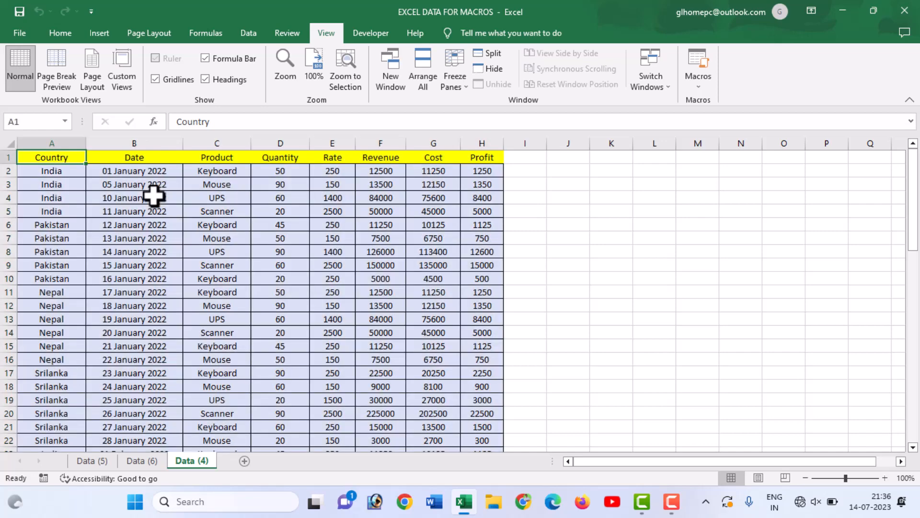
click(154, 195)
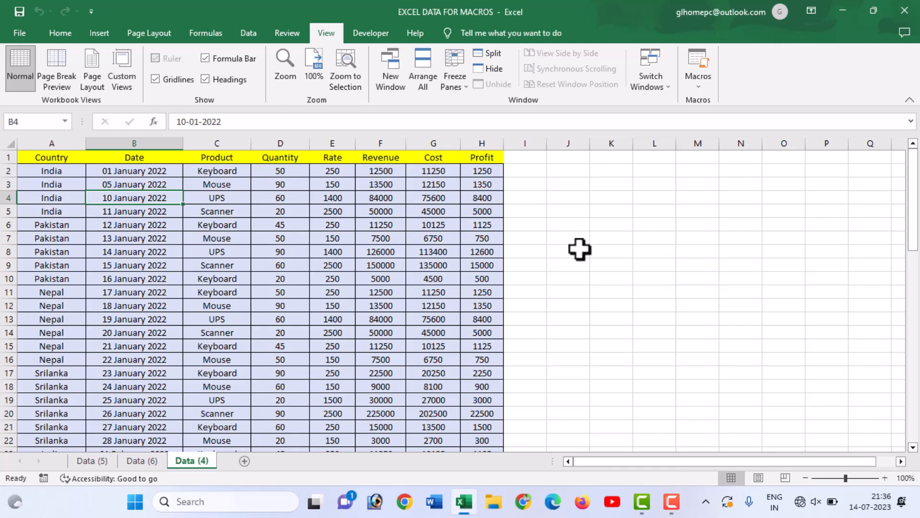
Start recording a macro named formulae from cell A1, with shortcut Ctrl+Shift+R, stored in This Workbook.
click(61, 158)
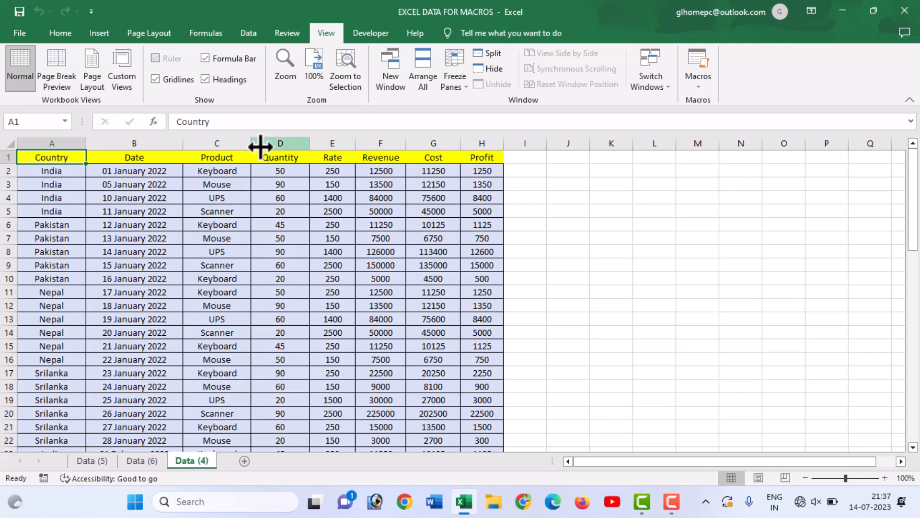
click(697, 85)
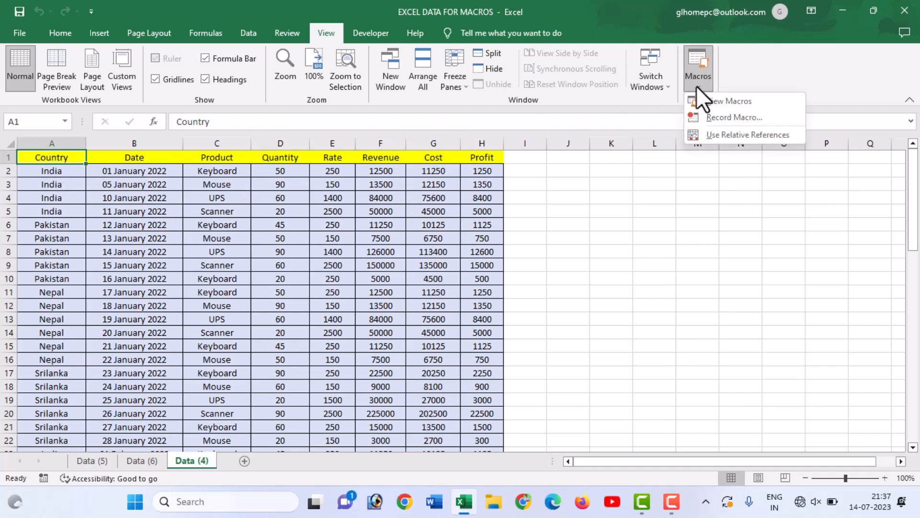
click(712, 115)
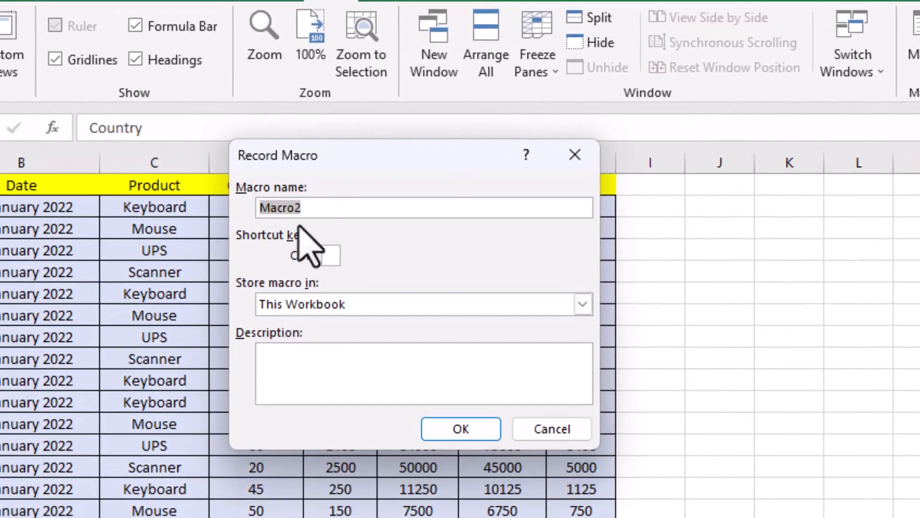
text(formul)
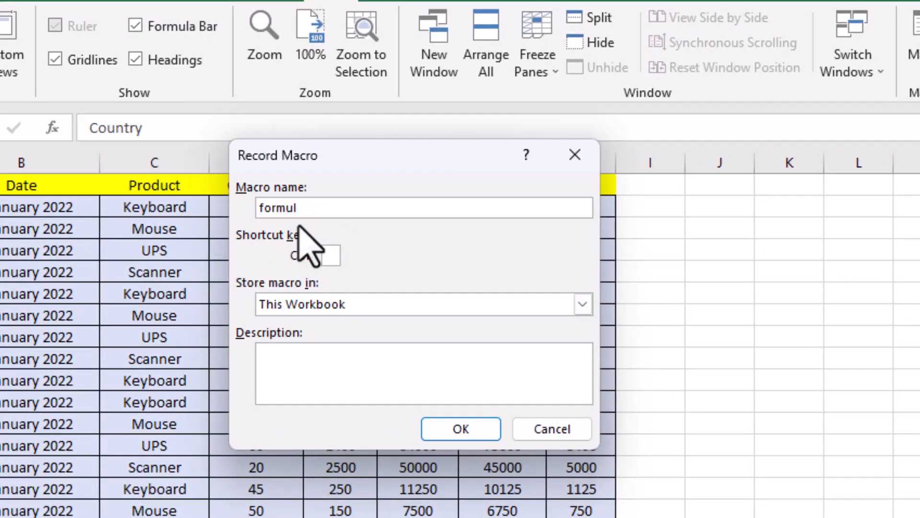
text(ateae)
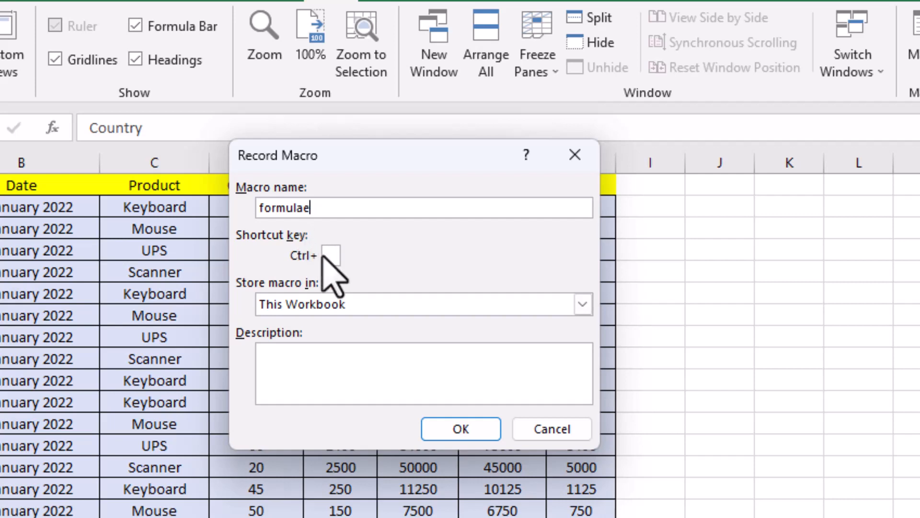
click(330, 256)
text(F)
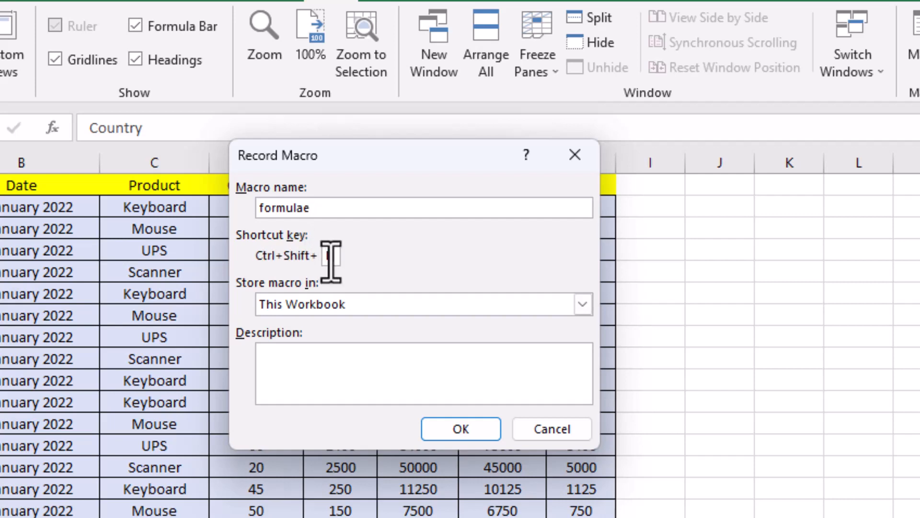
click(451, 427)
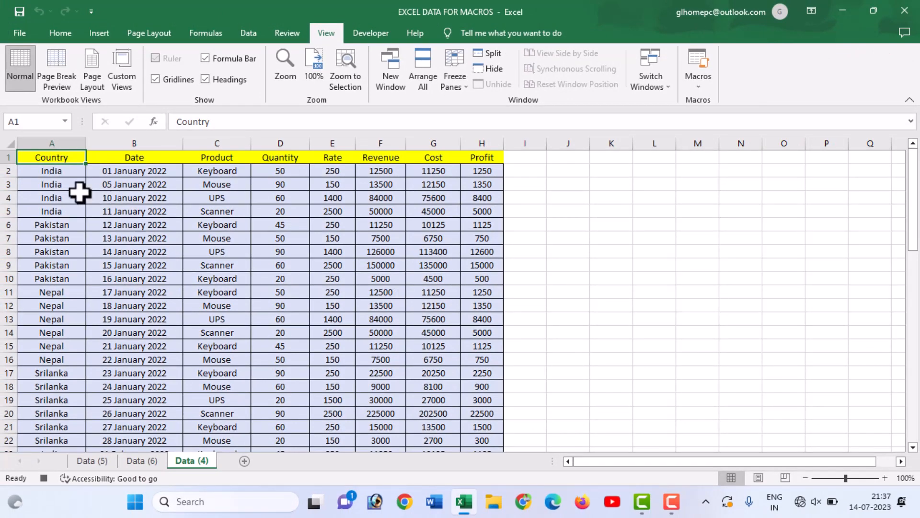
Copy the Country column A1:A63 and paste it starting at cell K2.
click(72, 171)
click(67, 159)
mouse_move(67, 158)
mouse_down()
mouse_move(66, 504)
mouse_move(62, 470)
mouse_move(67, 486)
mouse_move(72, 473)
mouse_move(56, 418)
mouse_up()
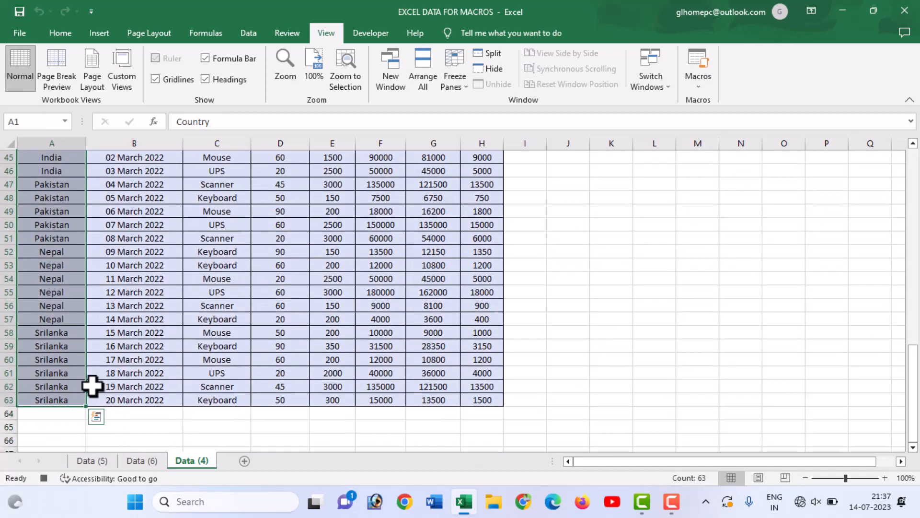
scroll(92, 386, up, 15)
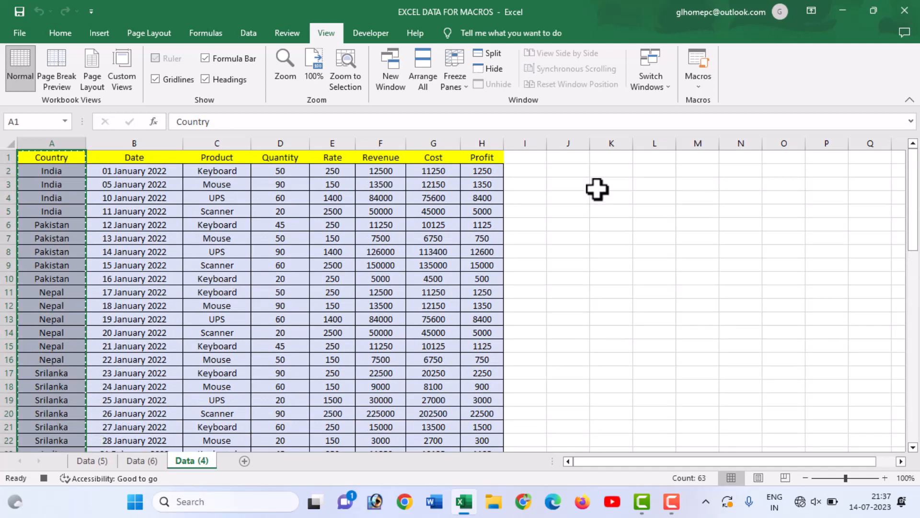
click(601, 173)
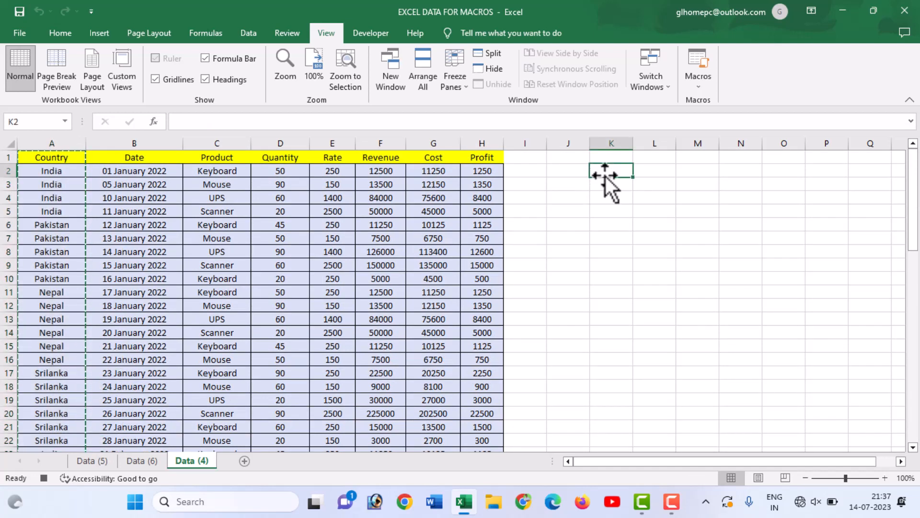
key(ctrl+v)
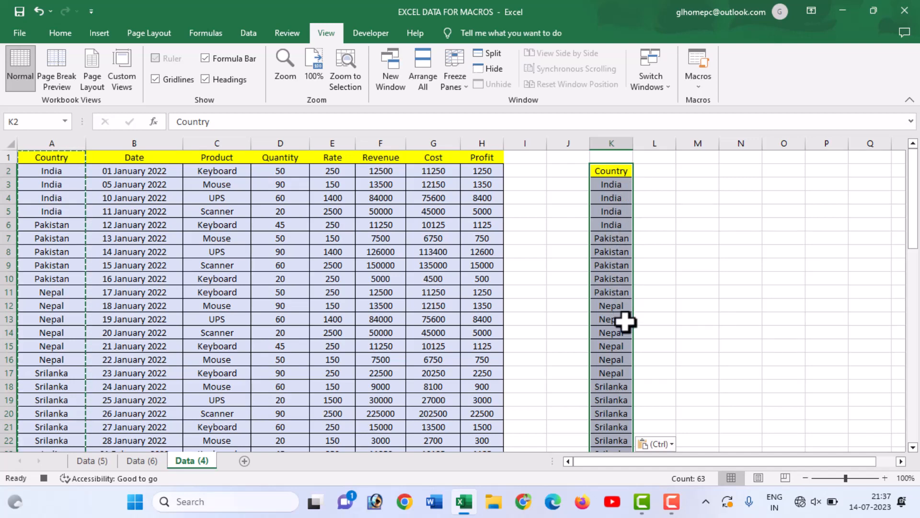
scroll(624, 321, down, 3)
scroll(628, 330, up, 3)
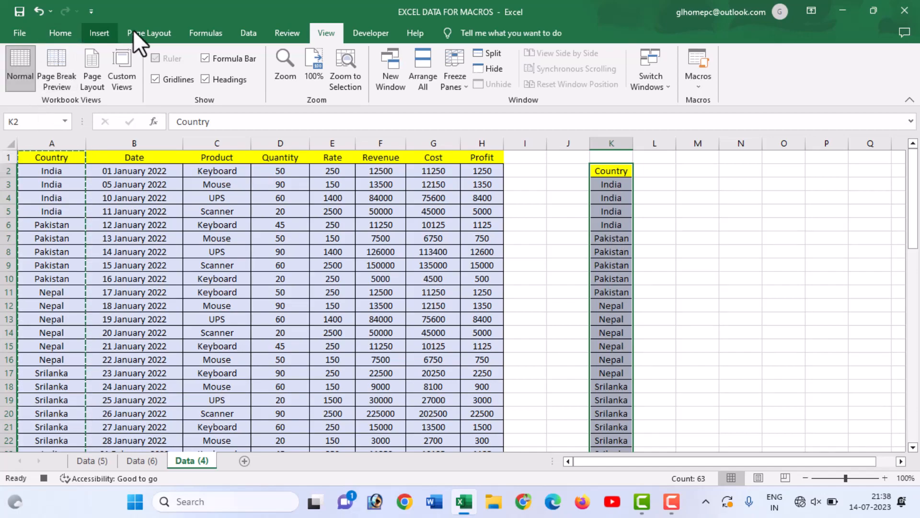
Remove duplicates from the pasted Country list in column K, treating the first row as a header.
click(247, 33)
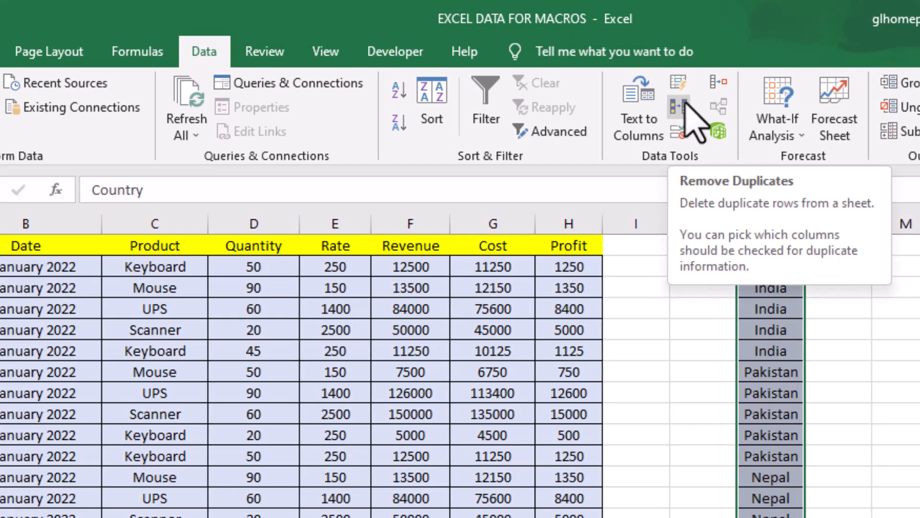
click(684, 103)
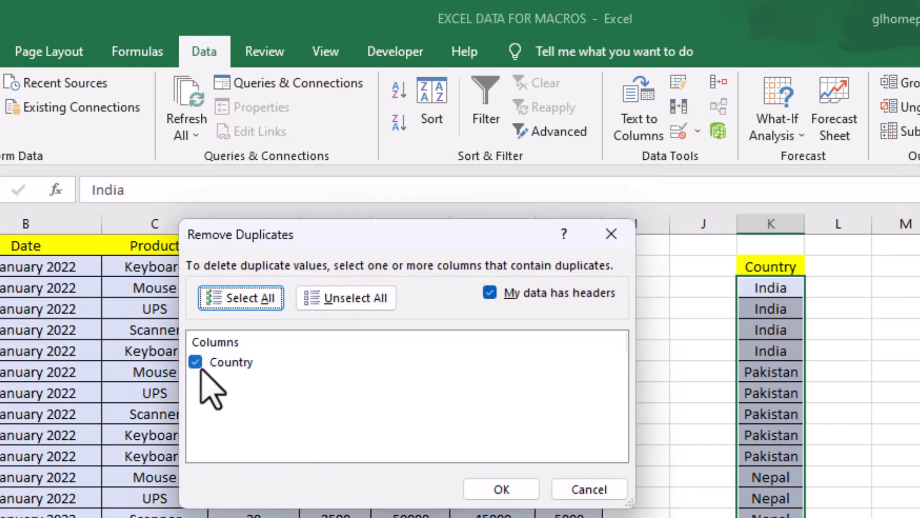
click(494, 489)
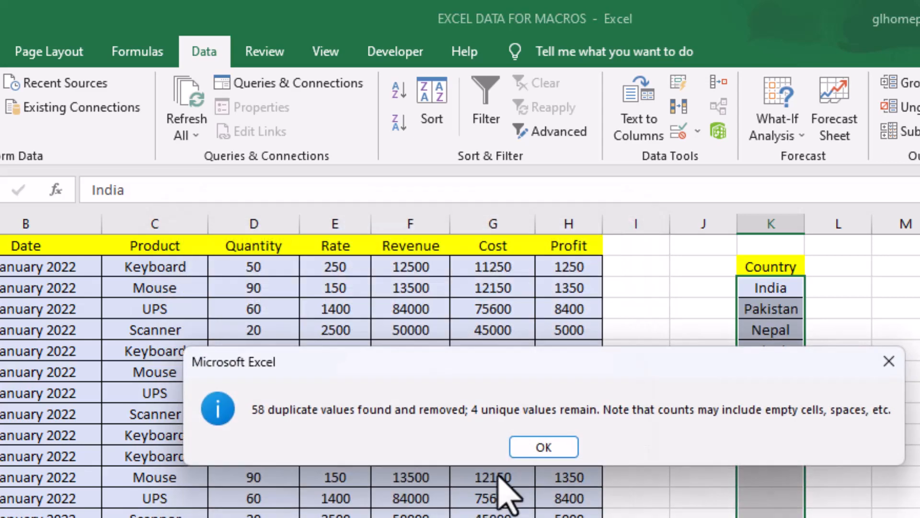
click(552, 447)
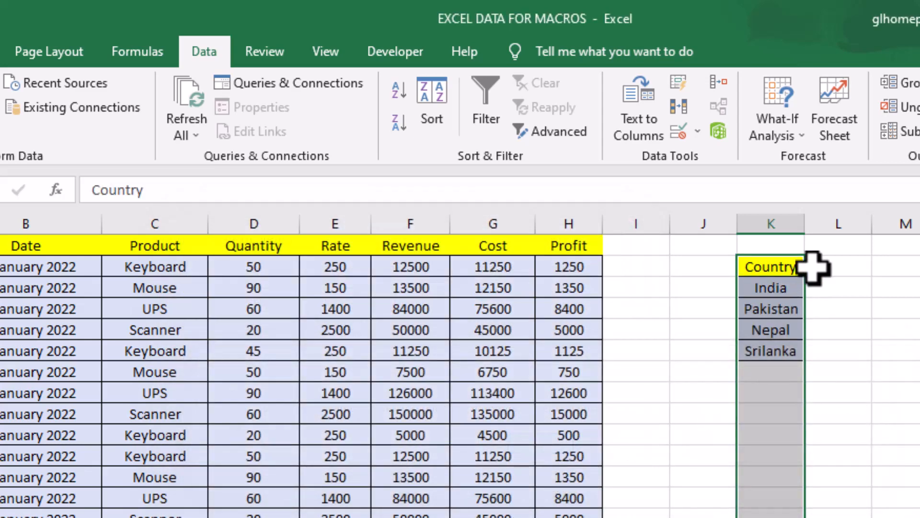
click(797, 289)
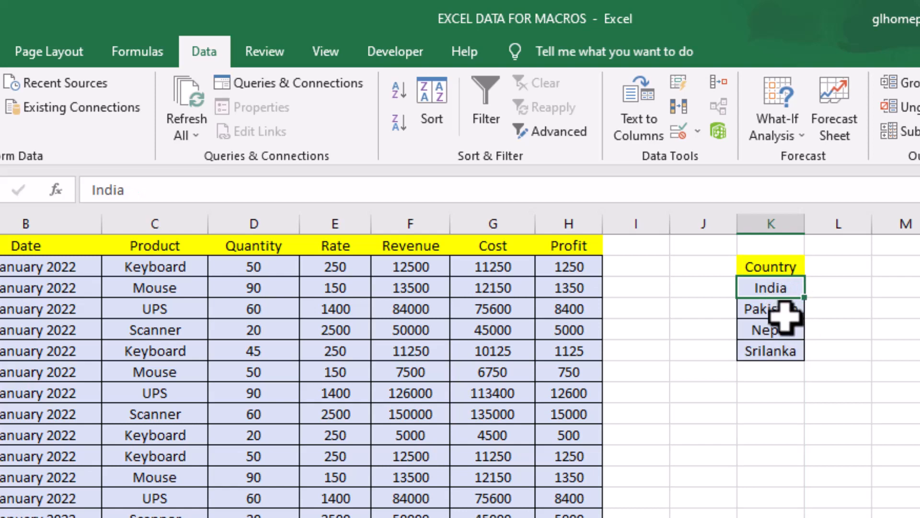
click(783, 369)
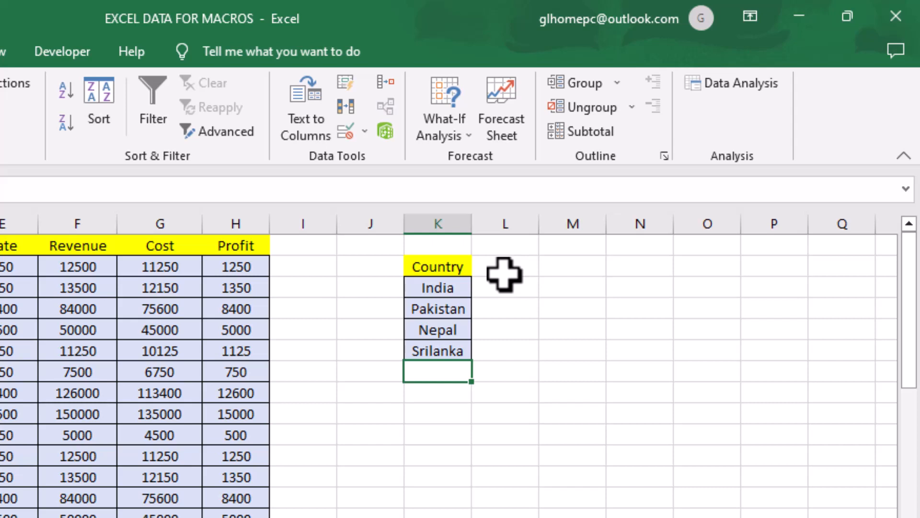
Enter the heading TOTAL PROFIT in cell L2 and widen column L to fit it.
click(503, 273)
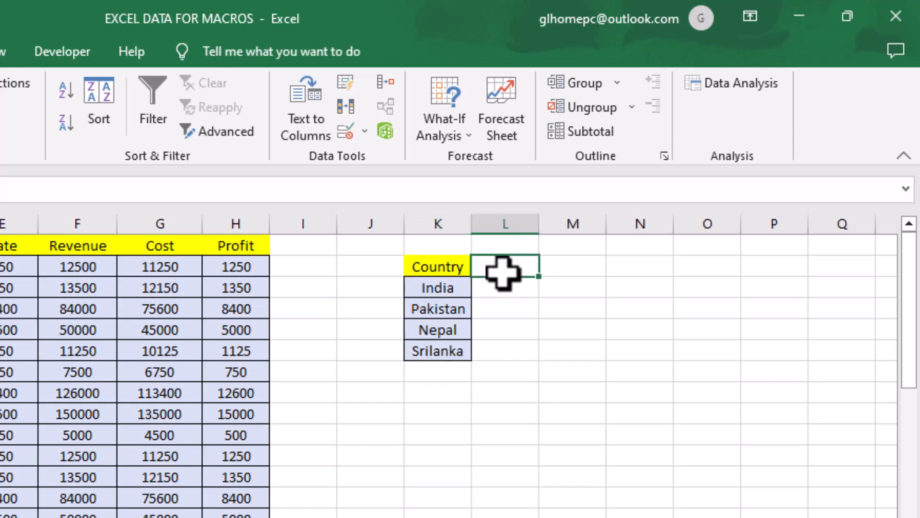
text(Re)
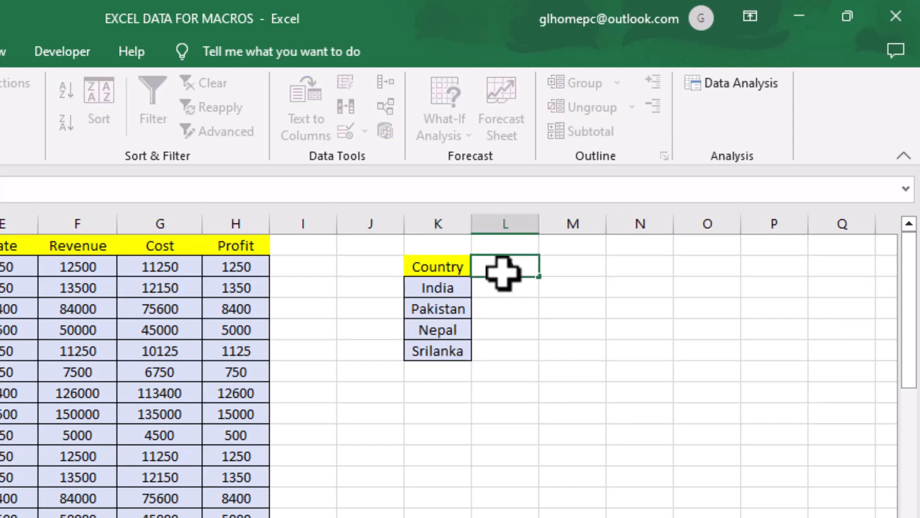
text(TAL PROFIT)
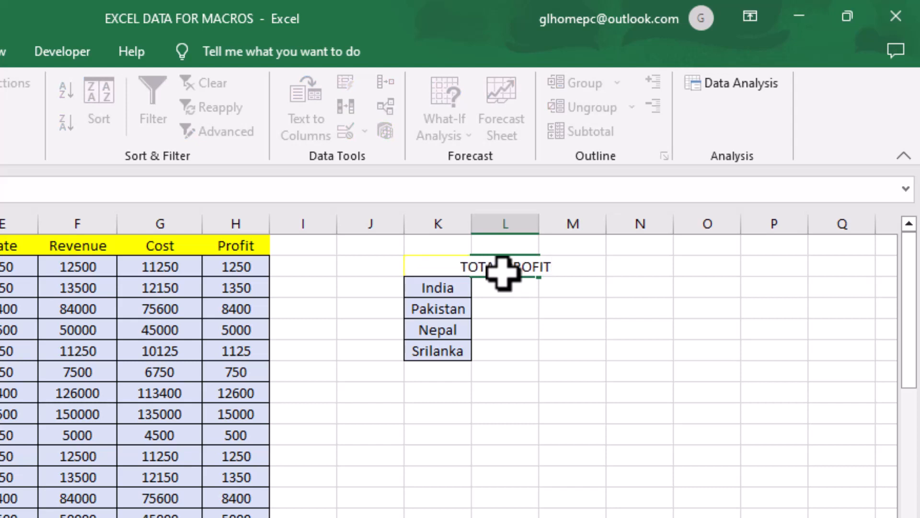
key(Tab)
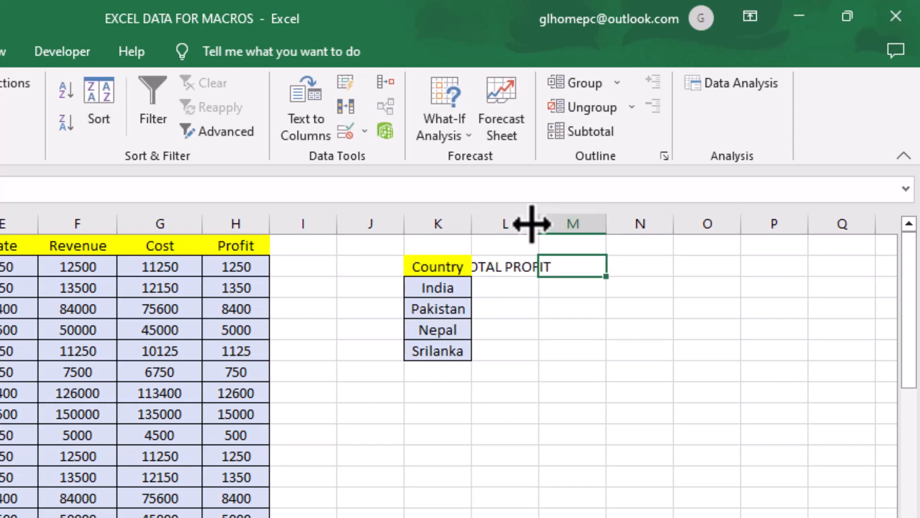
drag(542, 223, 581, 224)
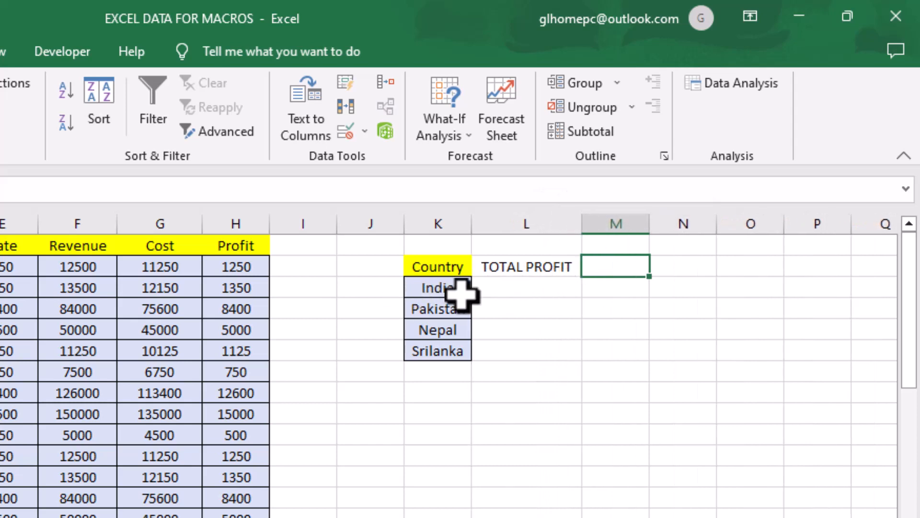
Start a SUMIF formula in cell L3 and open its function arguments, clear of the sales data.
click(502, 287)
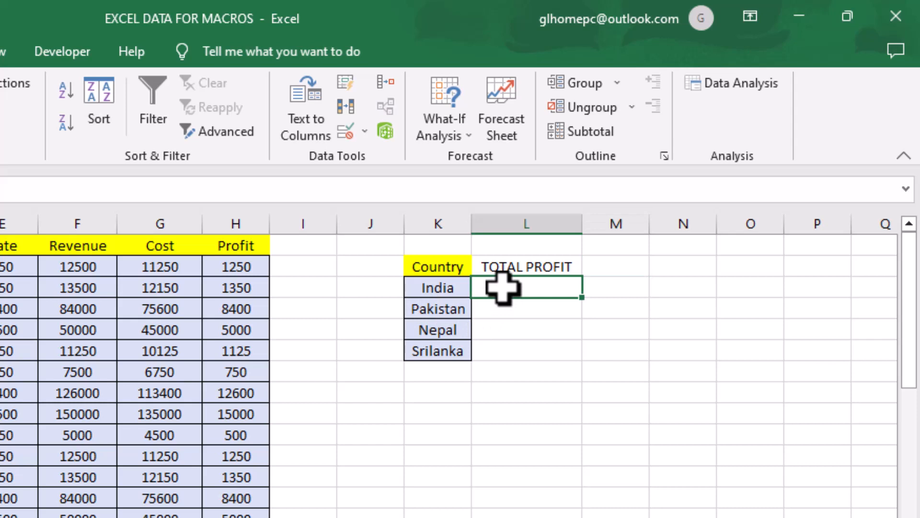
text(=)
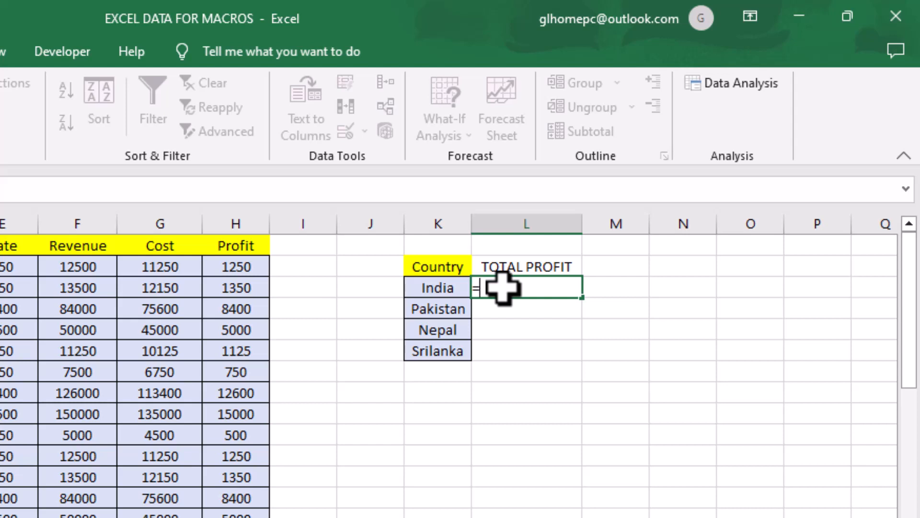
text(SU)
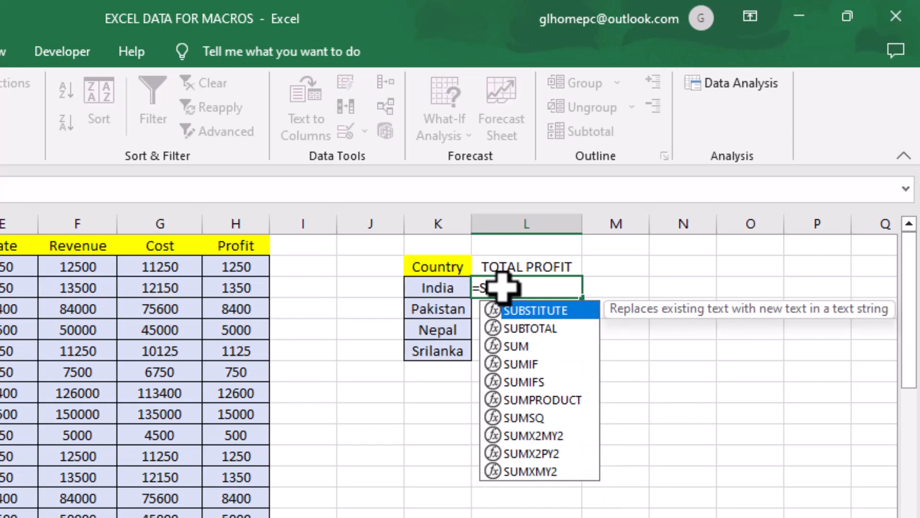
text(MI)
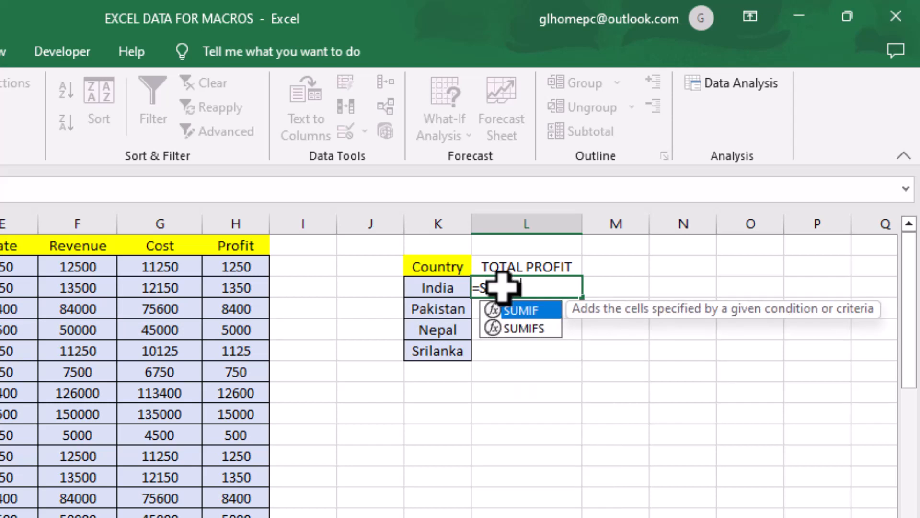
key(Tab)
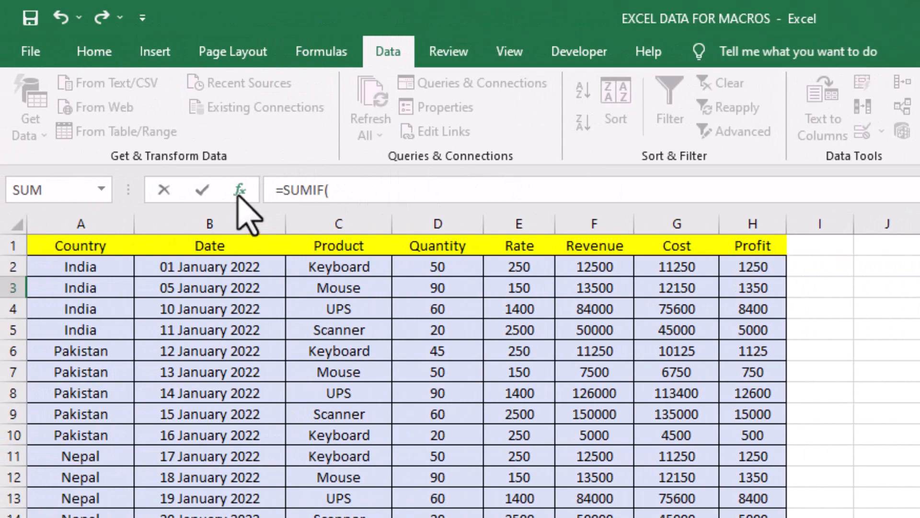
click(239, 191)
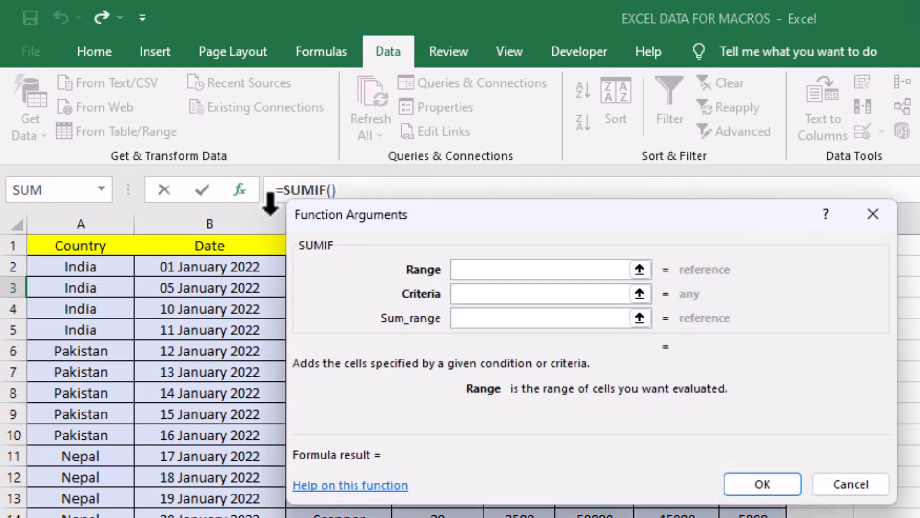
drag(684, 216, 773, 168)
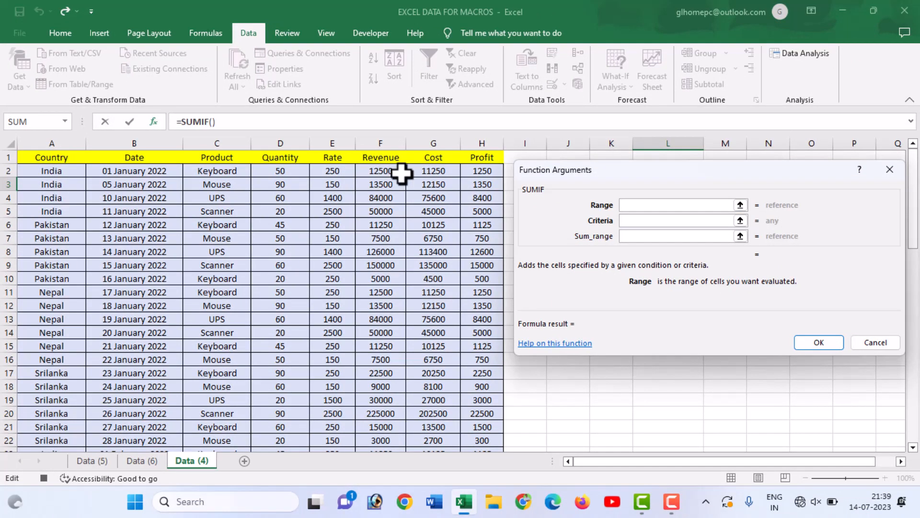
Set the SUMIF Range argument to A1:H63 and bring the country summary back into view.
click(741, 206)
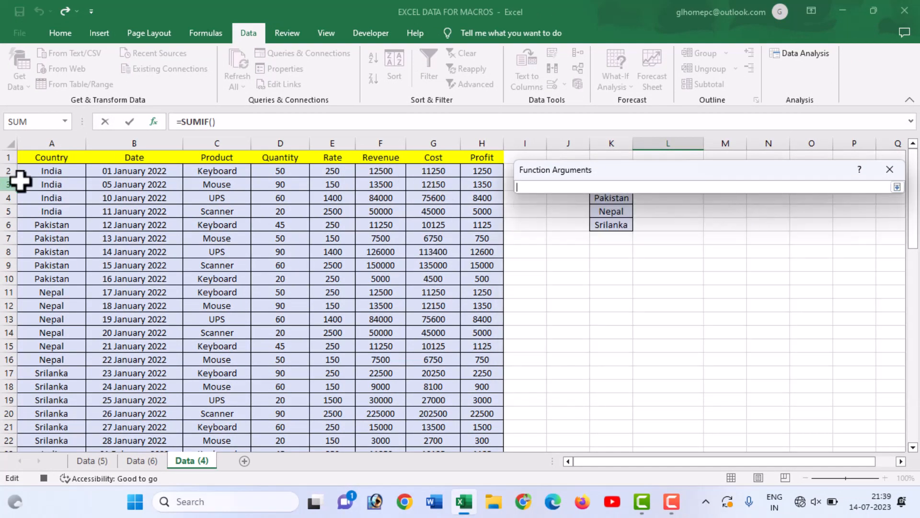
drag(46, 160, 488, 428)
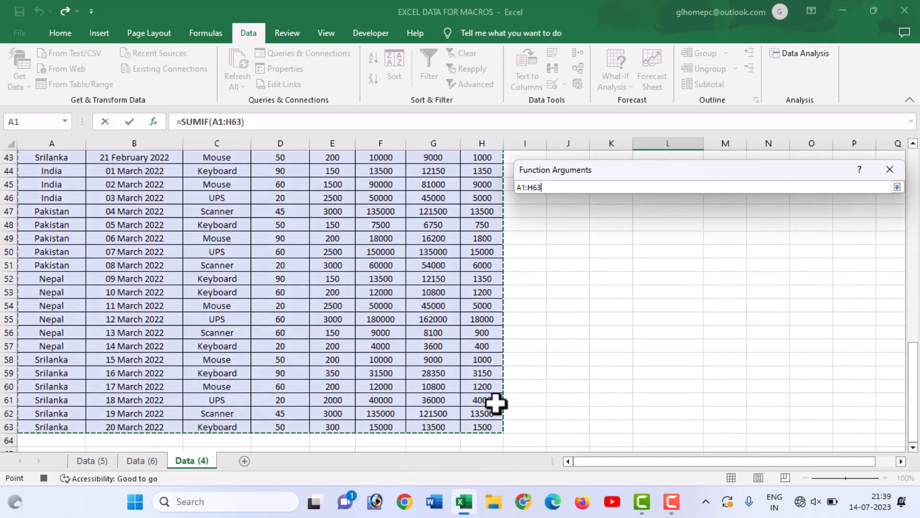
click(896, 188)
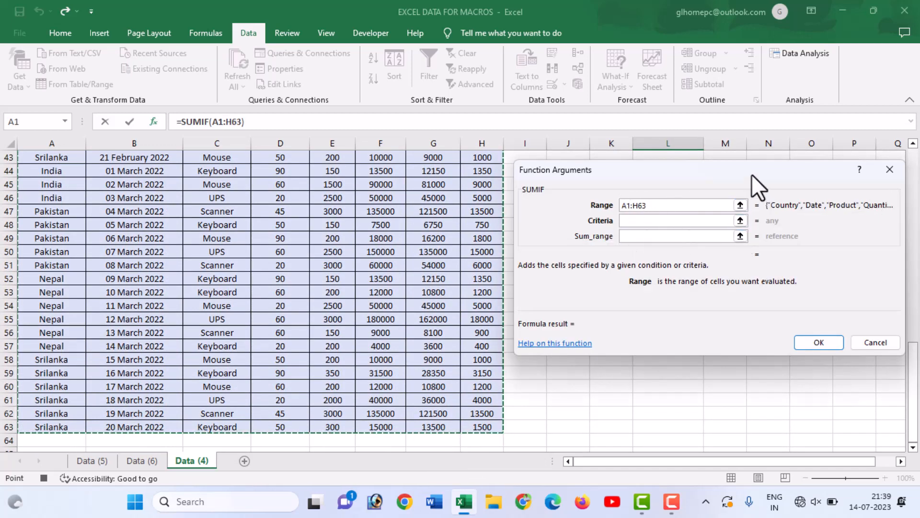
drag(749, 169, 674, 258)
scroll(705, 201, up, 4)
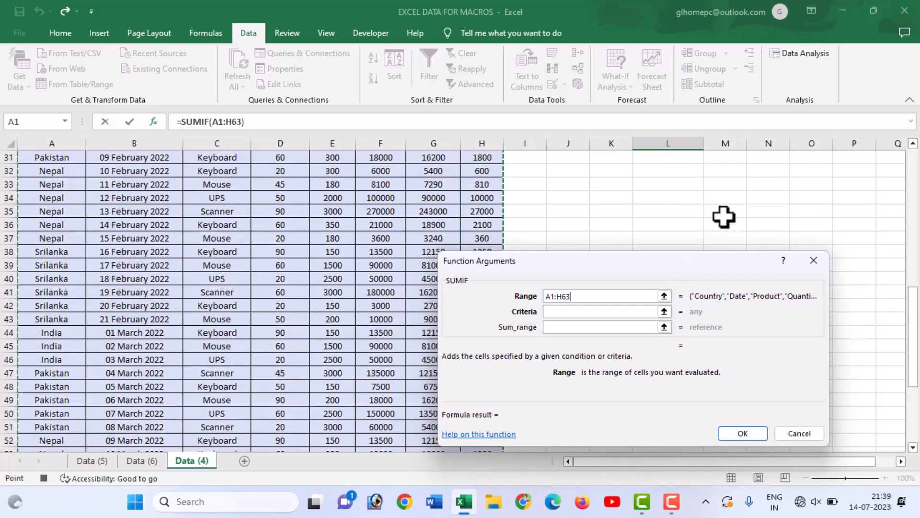
scroll(721, 228, down, 4)
scroll(721, 229, up, 14)
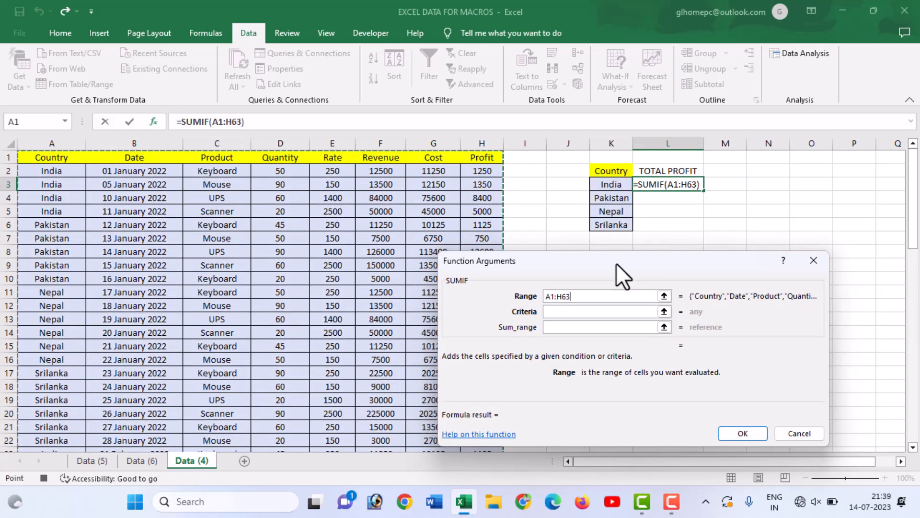
Complete the SUMIF formula in L3 with Criteria K3 and Sum_range H2:H63.
click(664, 311)
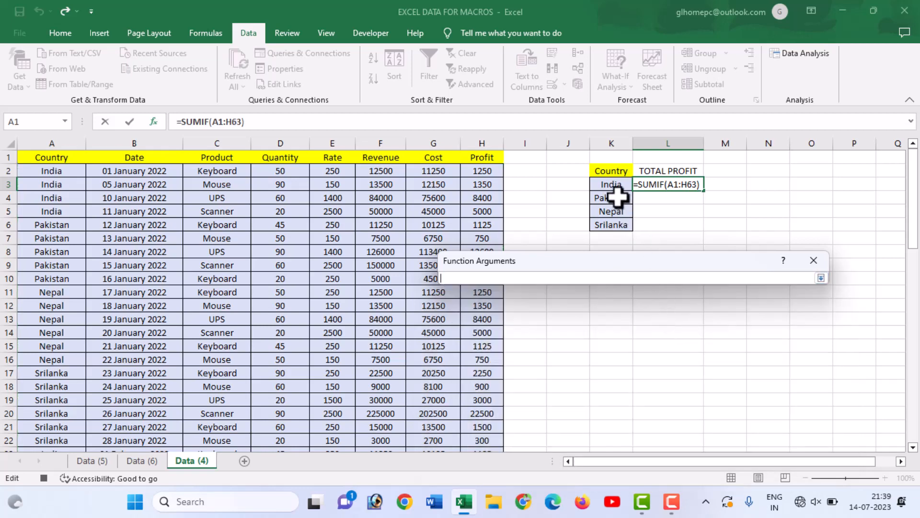
click(606, 187)
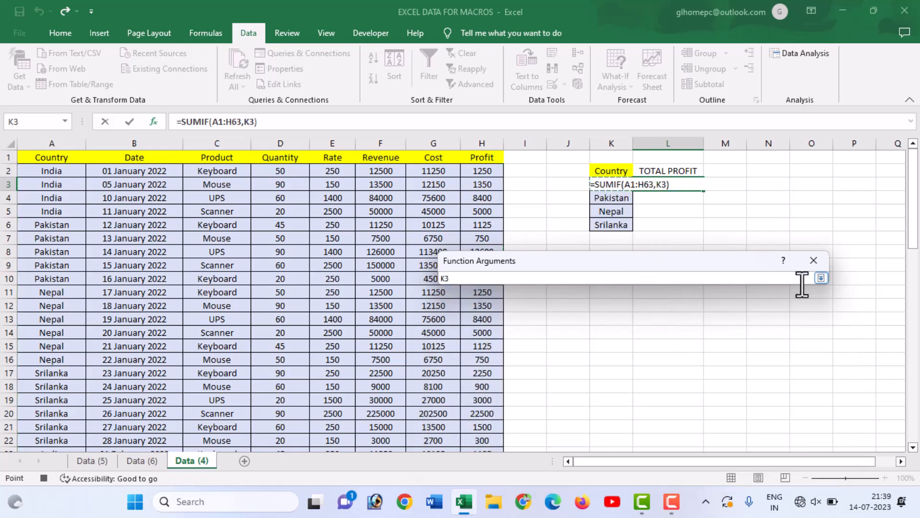
click(822, 278)
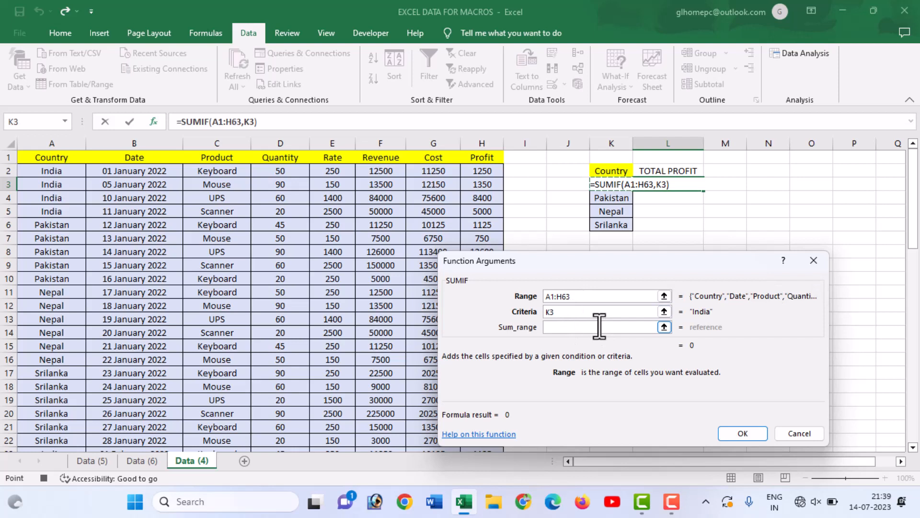
click(664, 327)
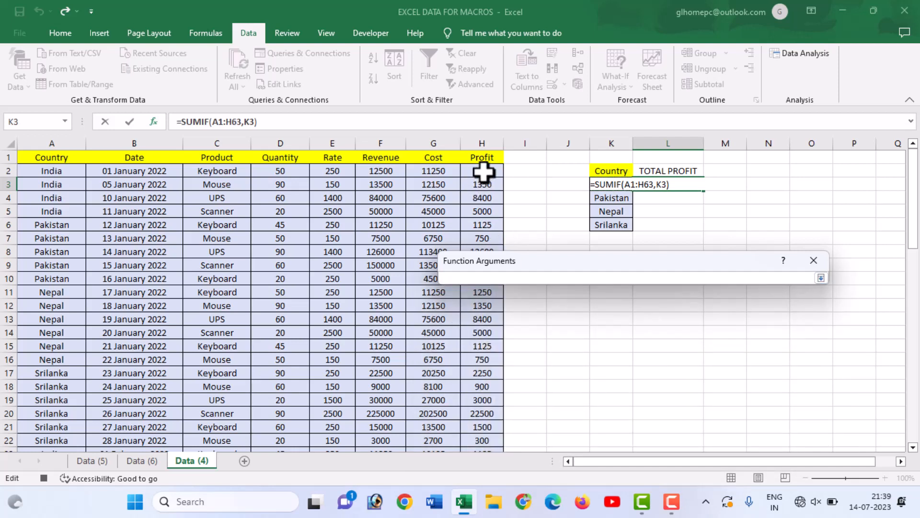
drag(482, 172, 503, 427)
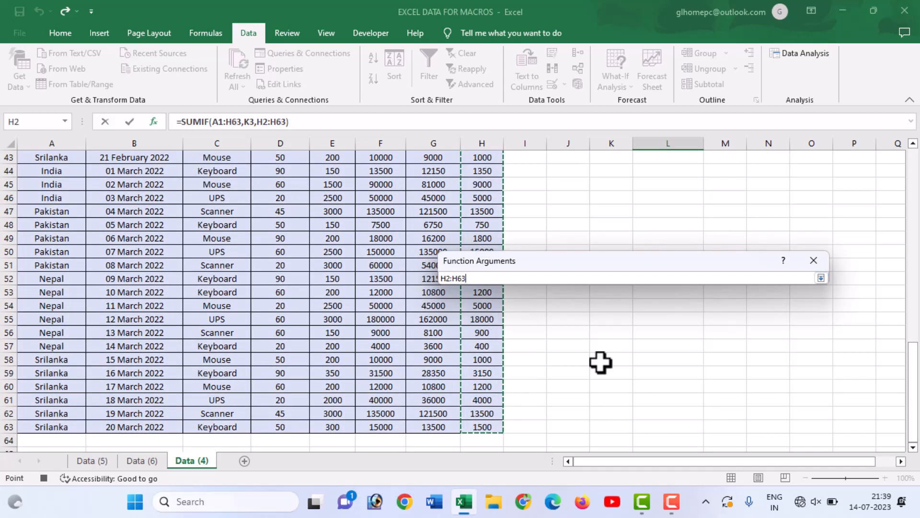
click(820, 279)
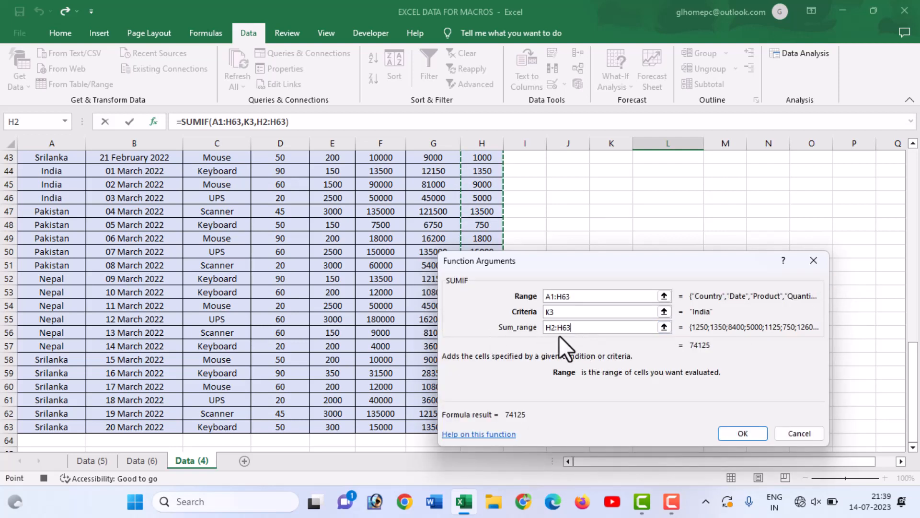
click(743, 433)
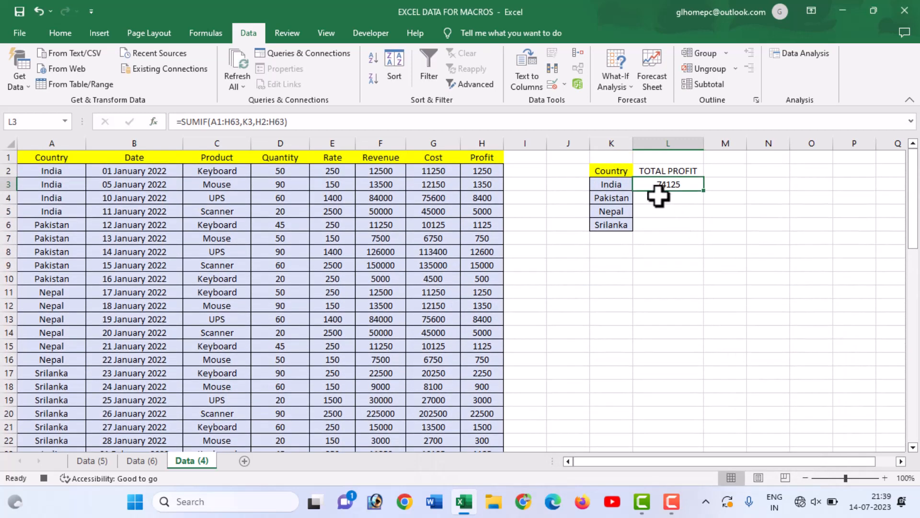
Fill the SUMIF formula from L3 down to L6 for the remaining countries.
click(687, 213)
click(684, 187)
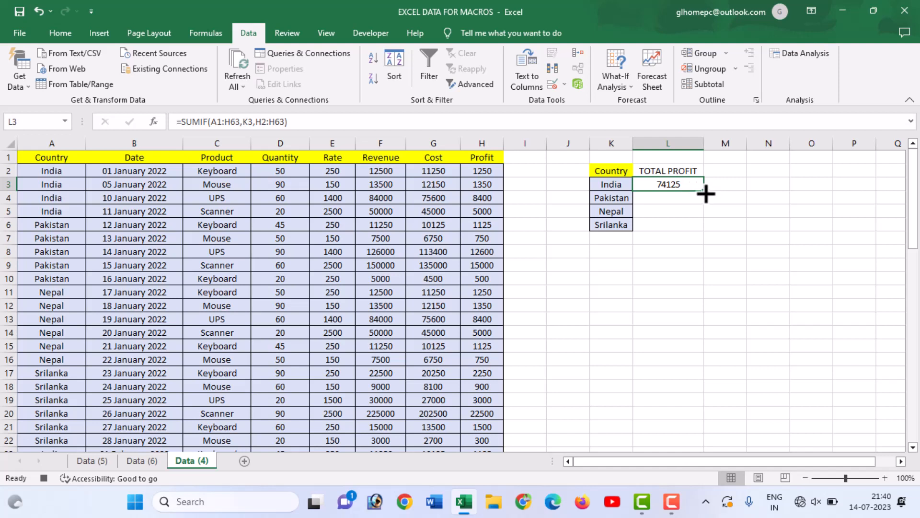
drag(706, 194, 704, 233)
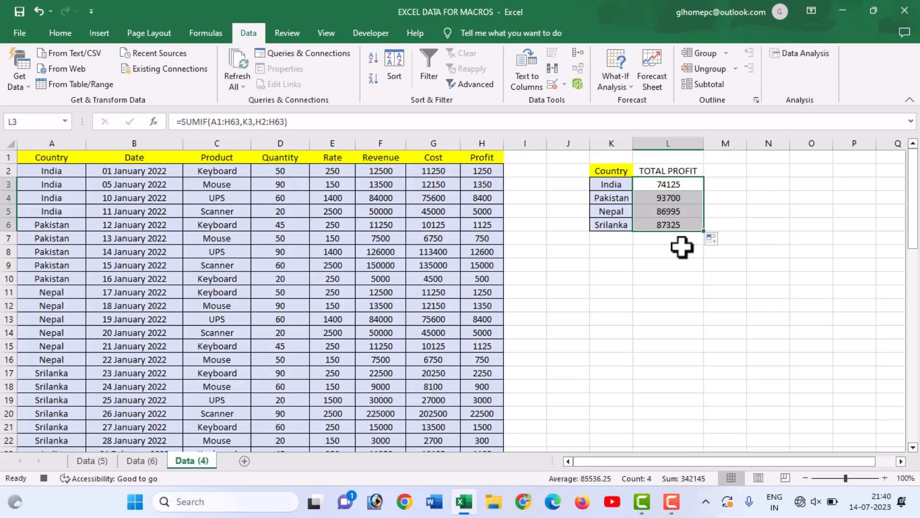
click(678, 249)
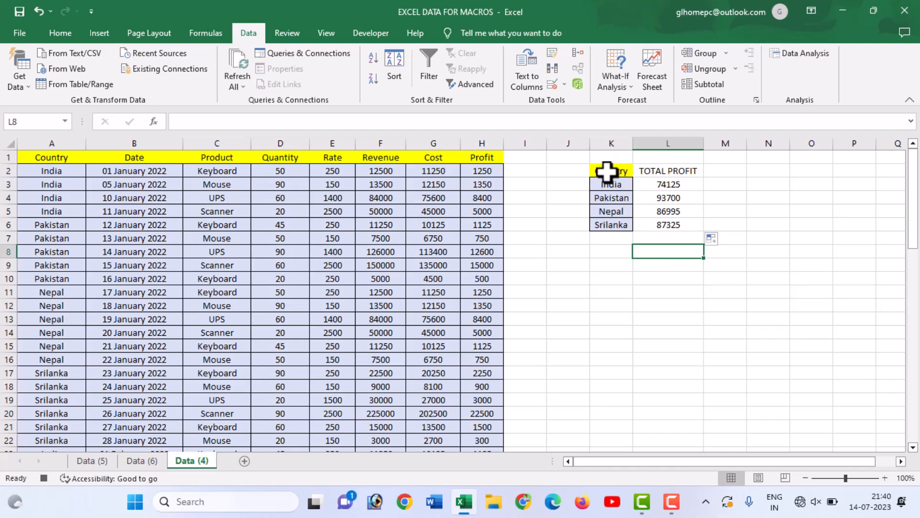
Insert a 2-D clustered column chart of K2:L6, shrunk and placed just below the country summary.
drag(603, 172, 668, 230)
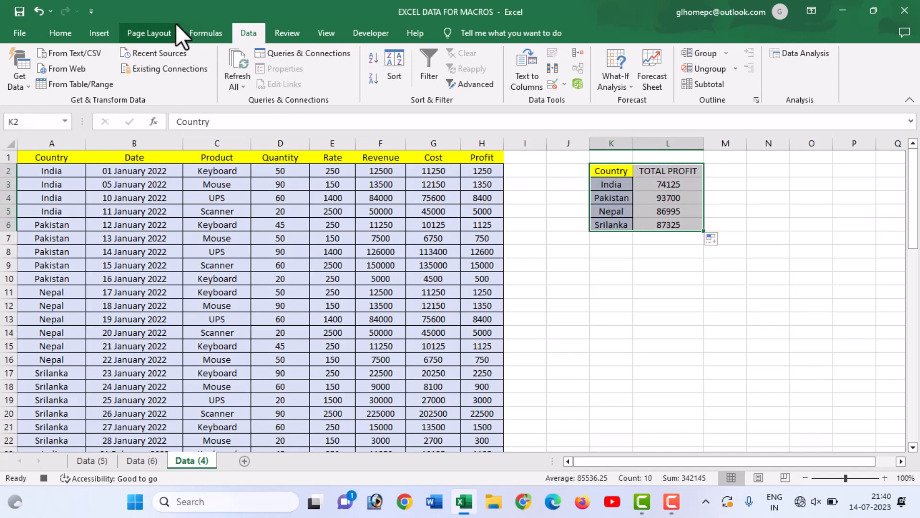
click(105, 33)
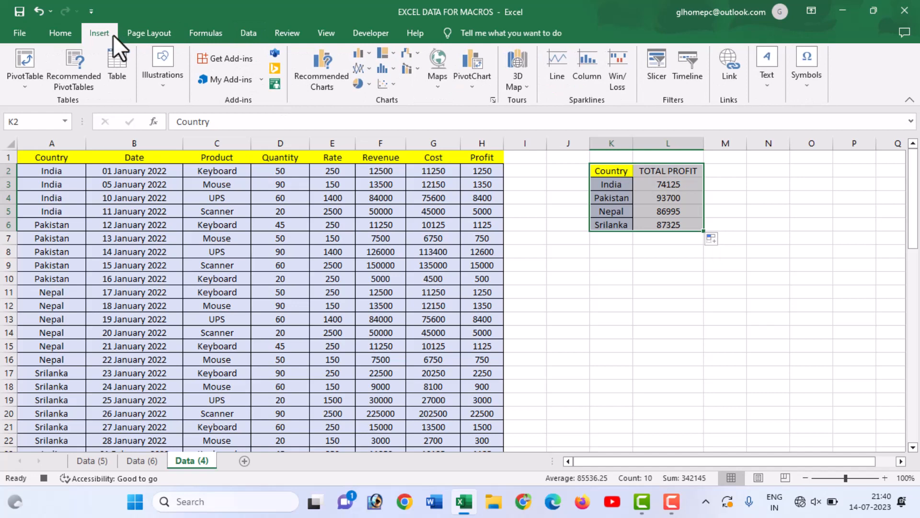
click(370, 53)
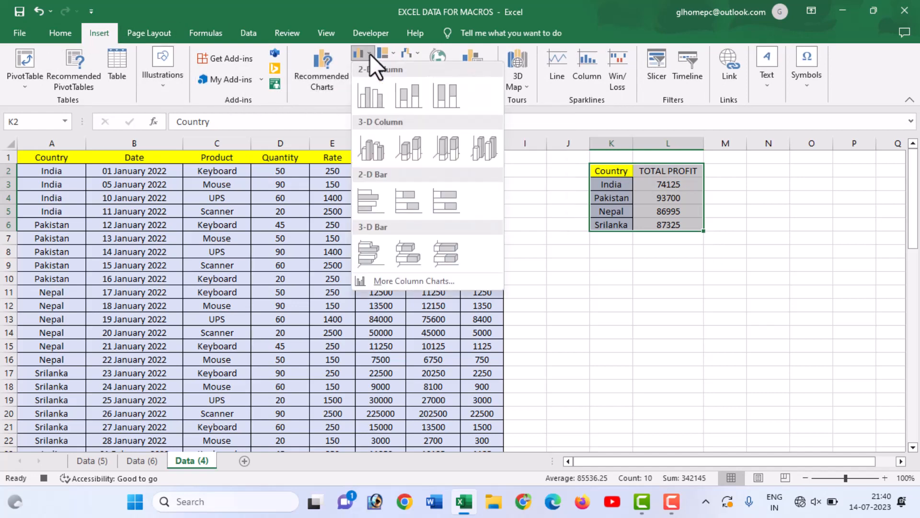
click(366, 91)
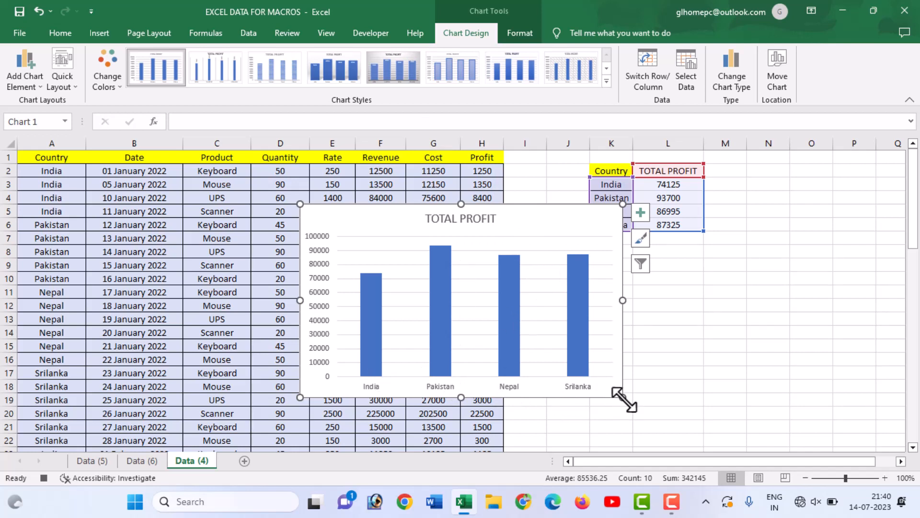
drag(624, 398, 489, 295)
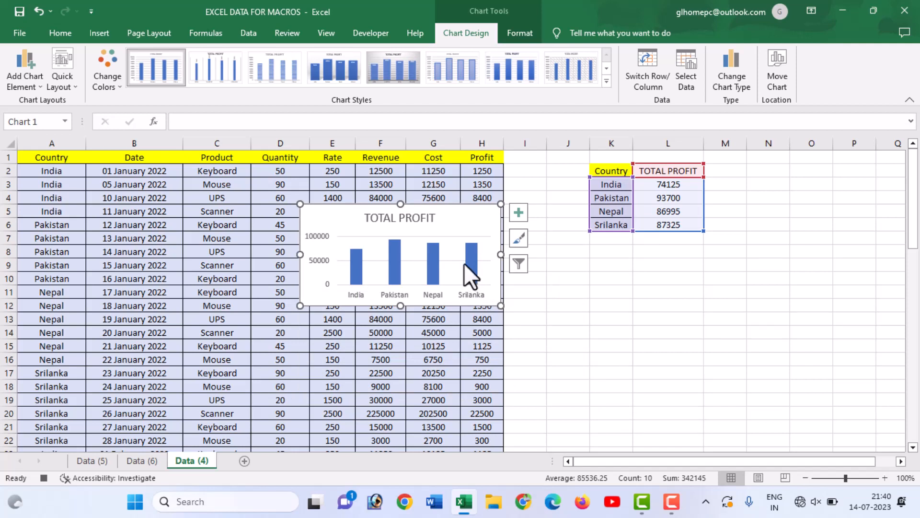
drag(442, 212, 688, 249)
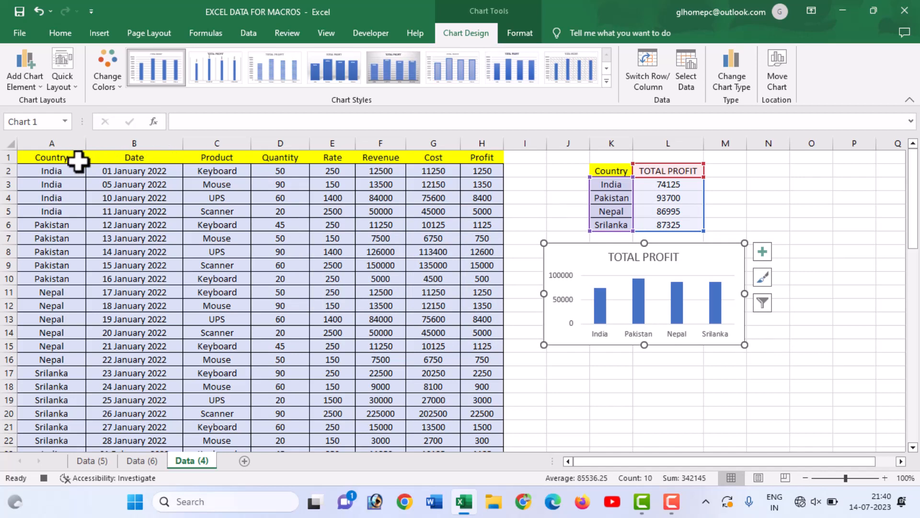
Select cell A1 and stop recording the macro.
click(49, 157)
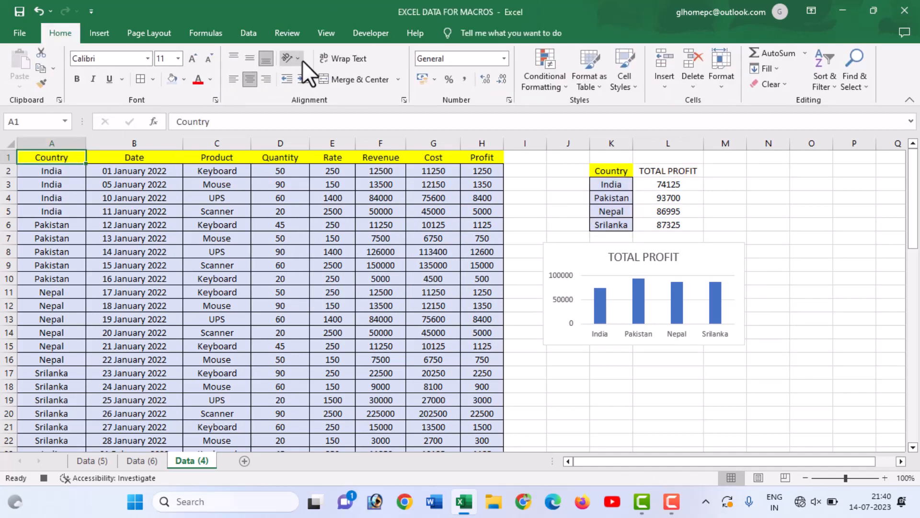
click(326, 32)
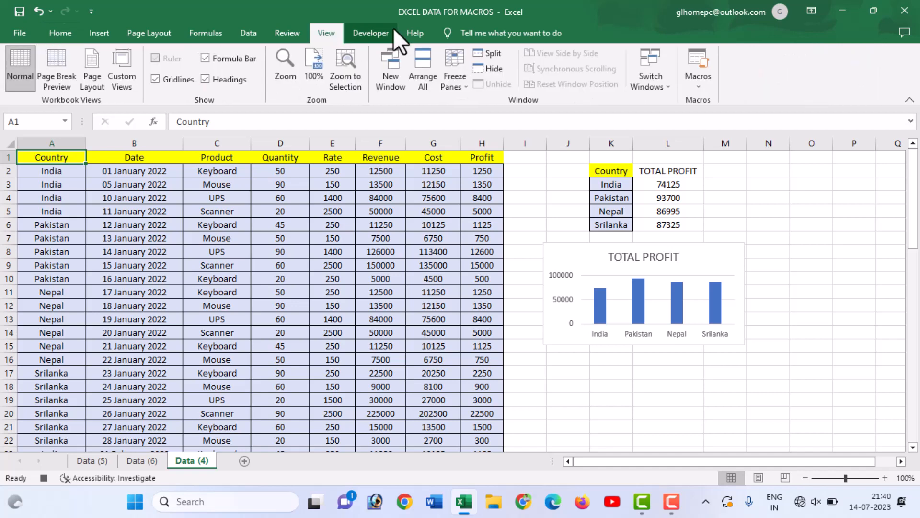
click(696, 87)
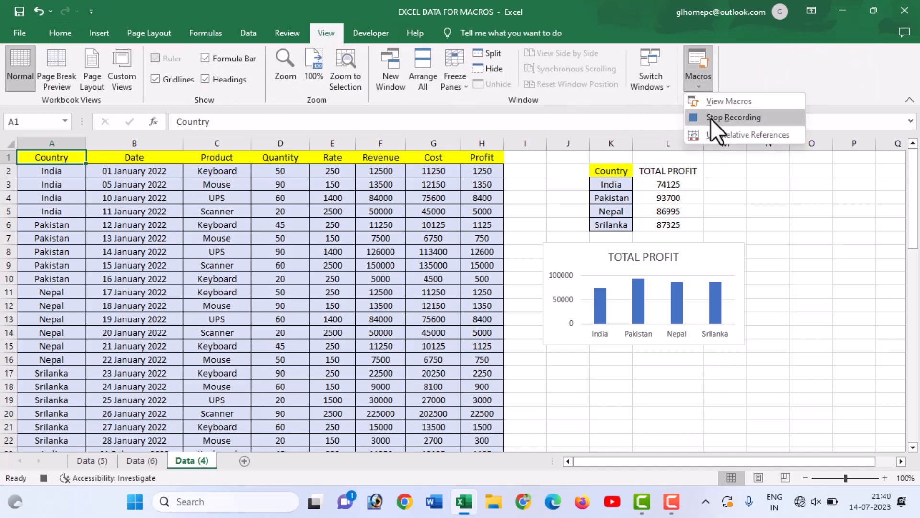
click(711, 118)
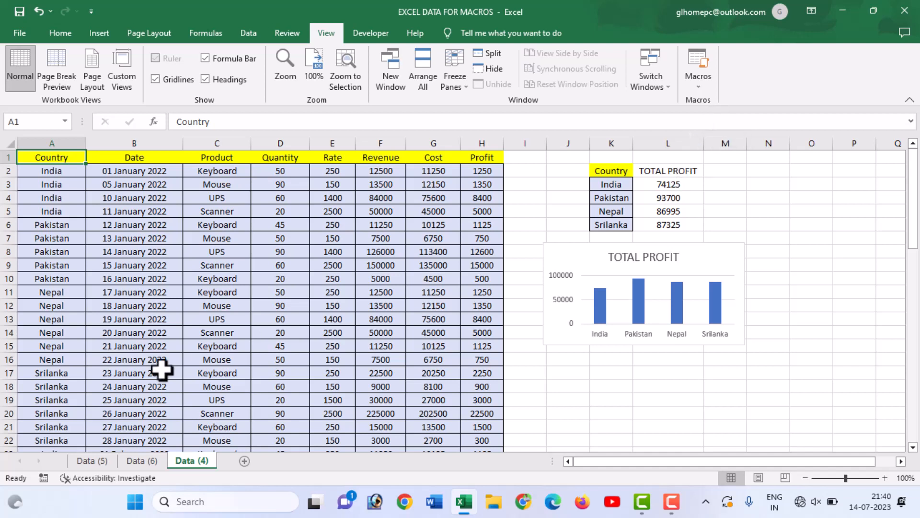
Run the recorded profit summary macro on sheet Data (5).
click(92, 461)
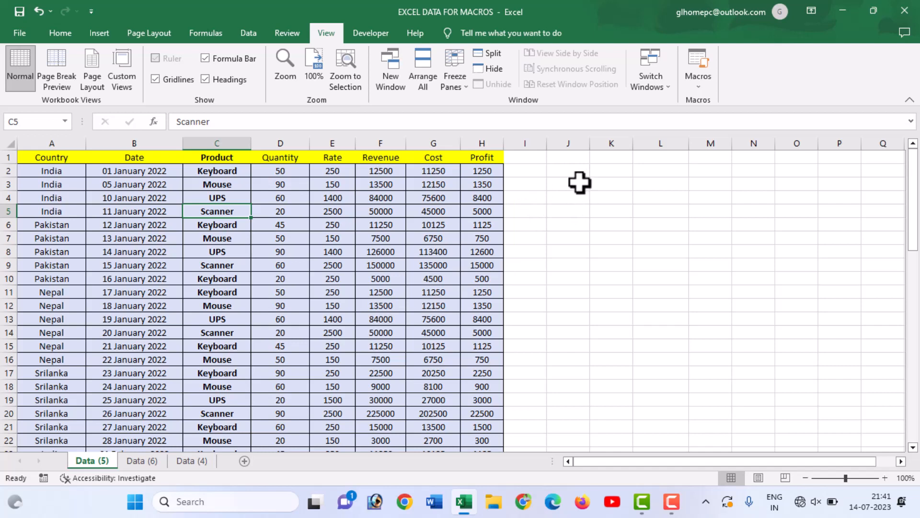
click(611, 186)
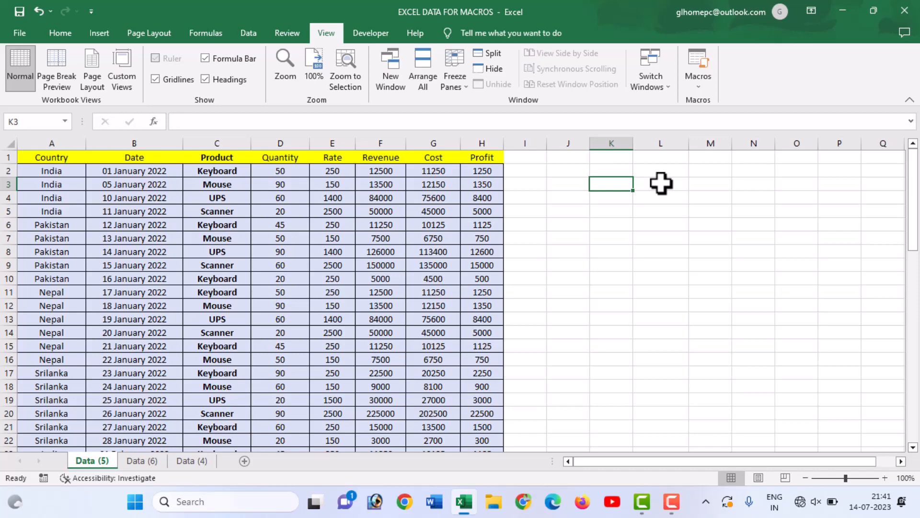
key(ctrl+q)
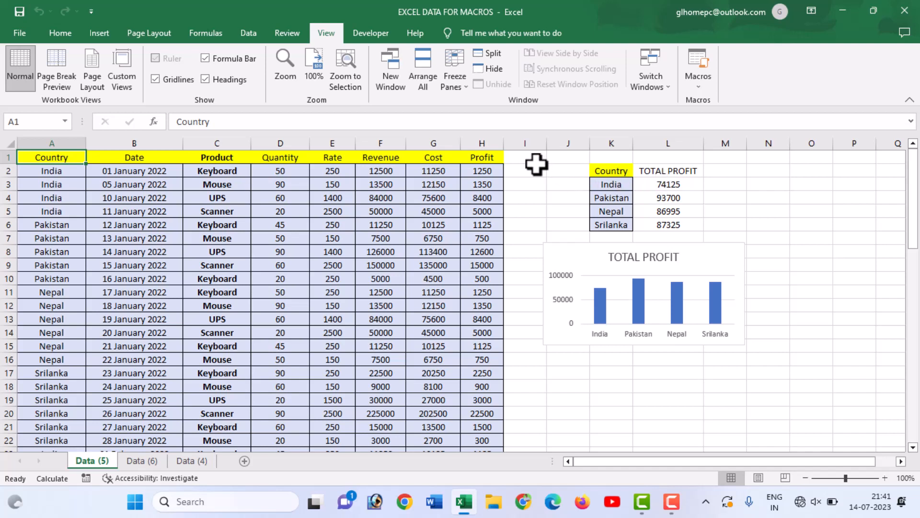
Clear the contents of I2:N16 on sheet Data (5) and delete the TOTAL PROFIT chart.
drag(530, 168, 780, 359)
key(Delete)
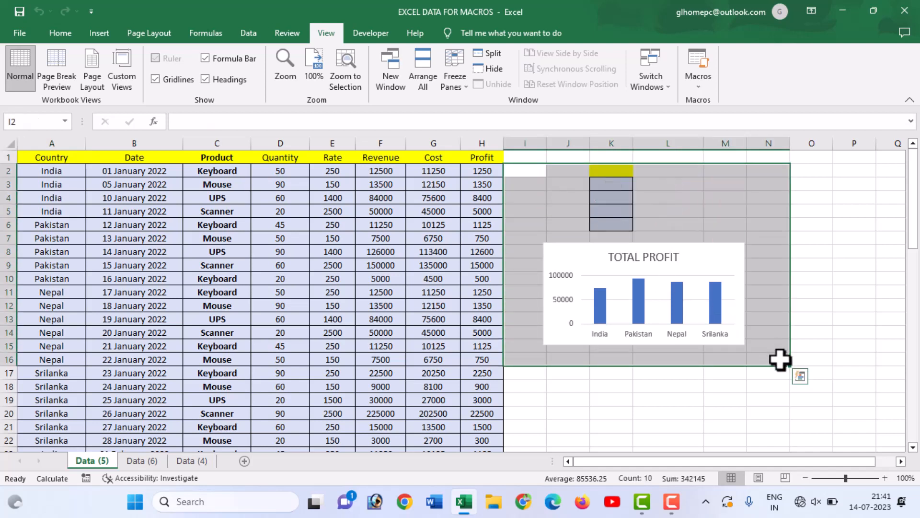
click(718, 264)
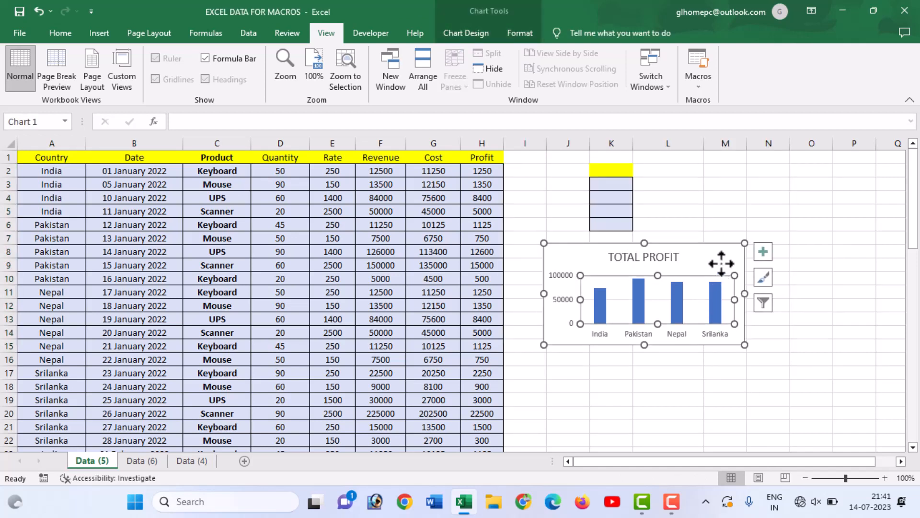
key(Delete)
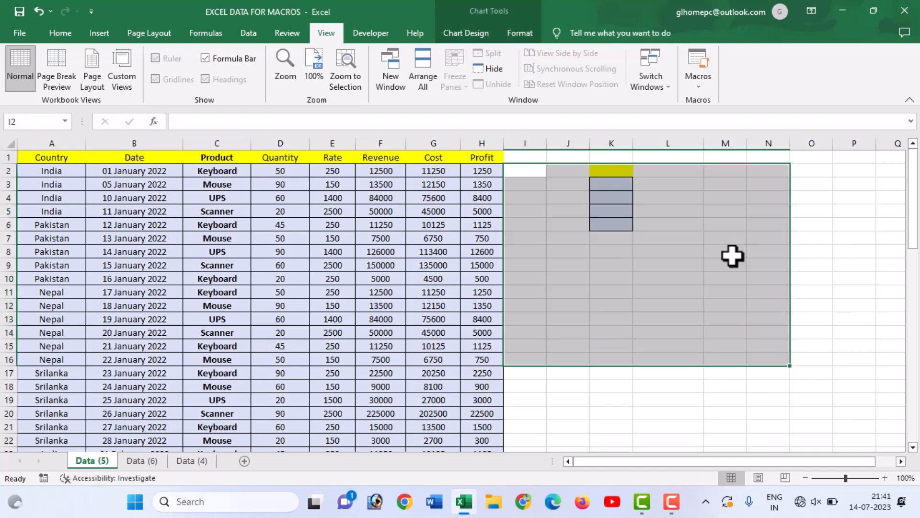
click(694, 238)
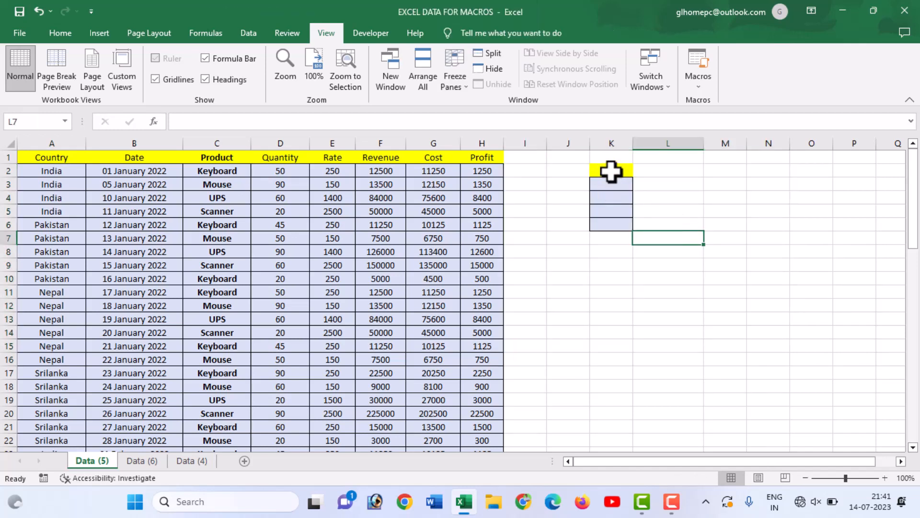
Remove the fill colour and all borders from the emptied cells K2:K6.
drag(612, 171, 623, 226)
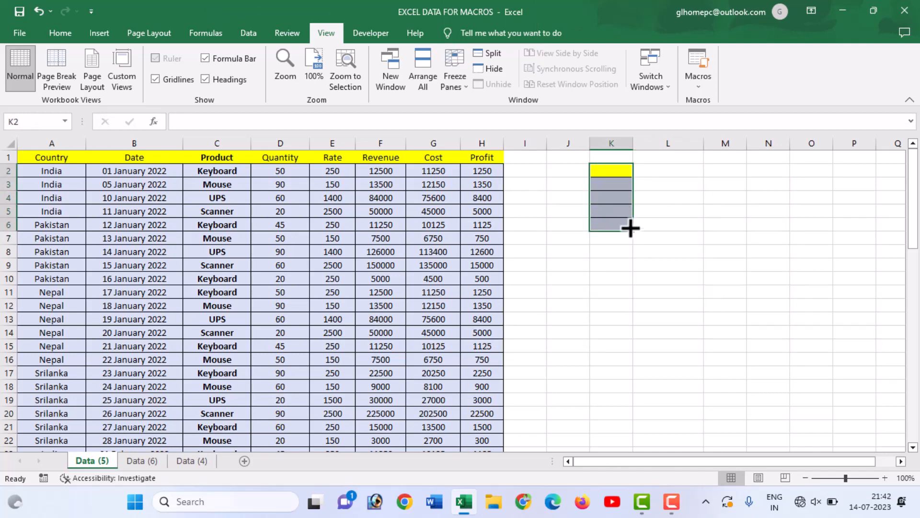
click(59, 33)
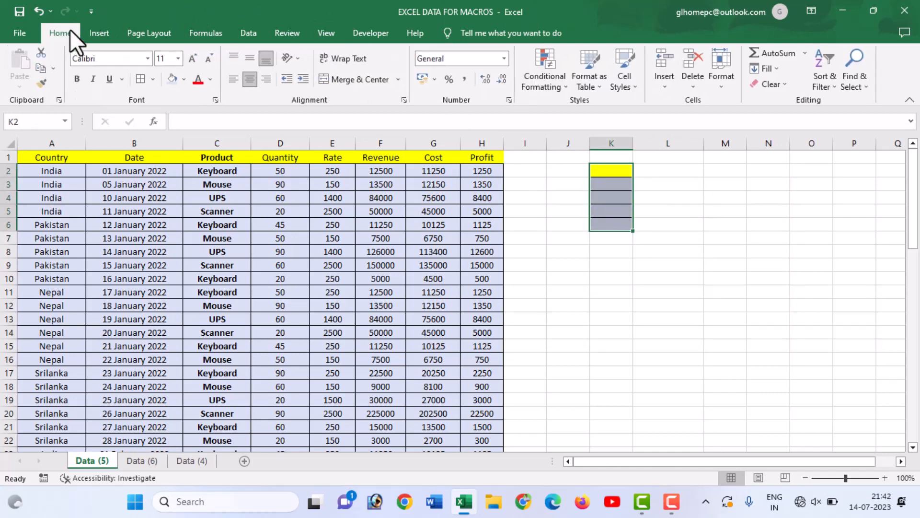
click(250, 78)
click(184, 76)
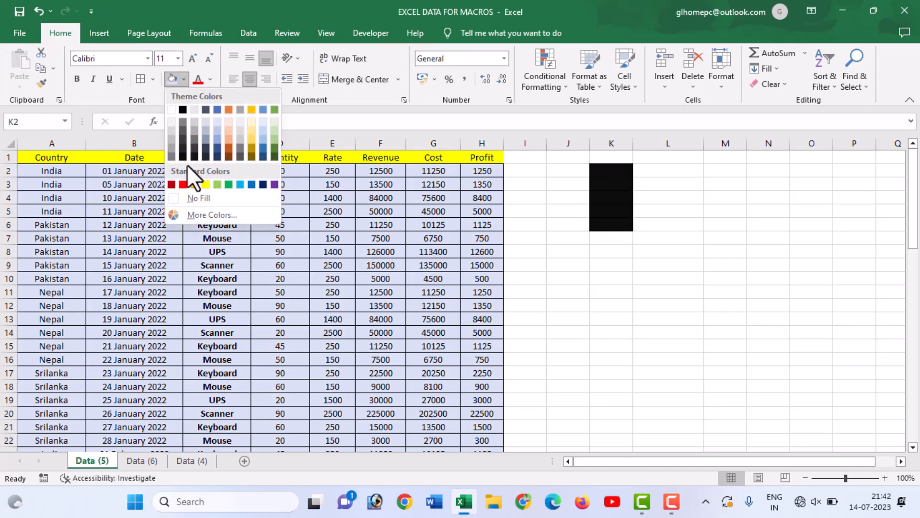
click(194, 198)
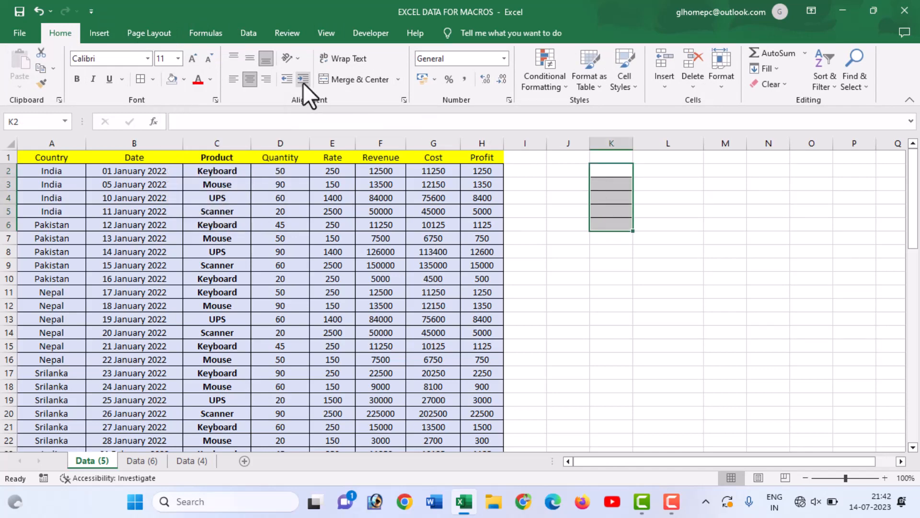
click(153, 78)
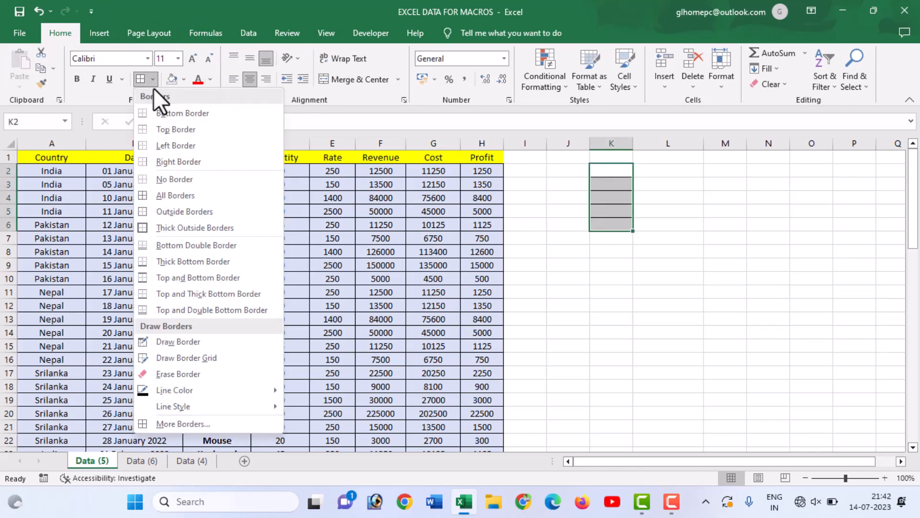
click(168, 179)
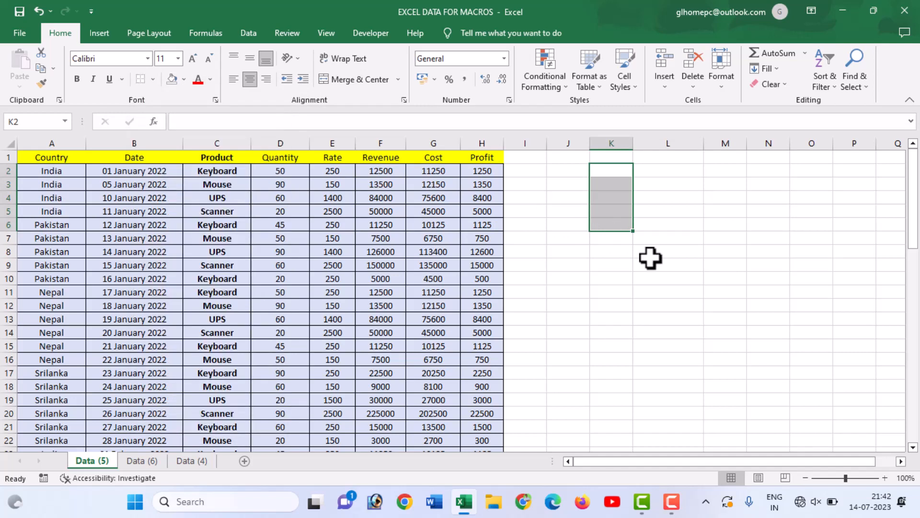
click(651, 261)
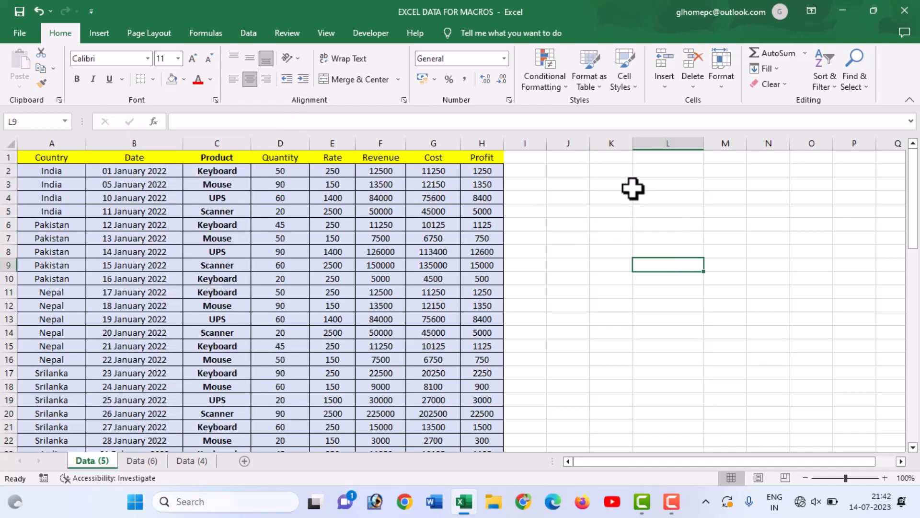
Draw a rounded rectangle about 3.73 cm wide and 0.93 cm high around K3:L5 and apply the Moderate Effect - Orange, Accent 2 style.
click(101, 33)
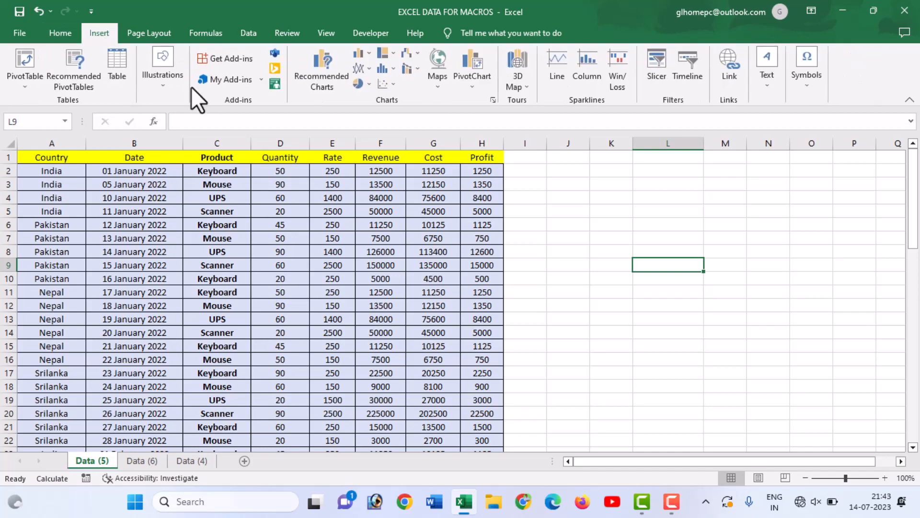
click(166, 86)
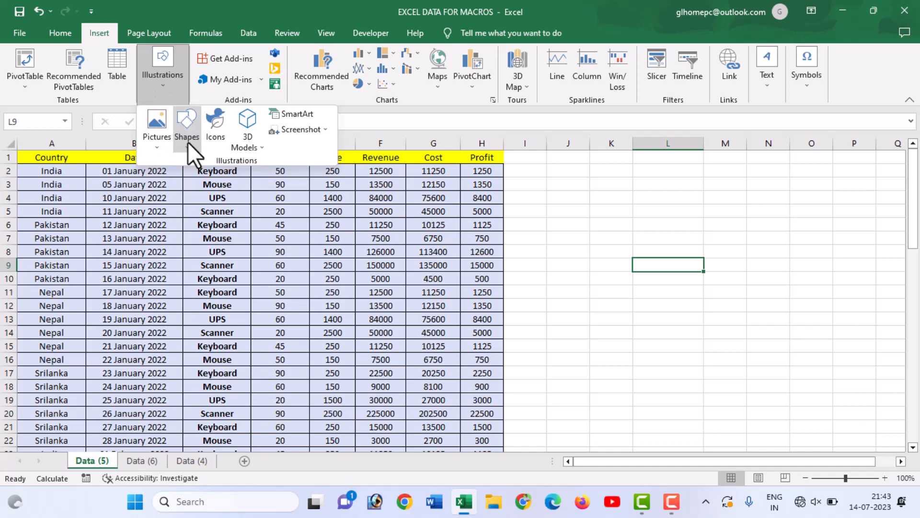
click(188, 143)
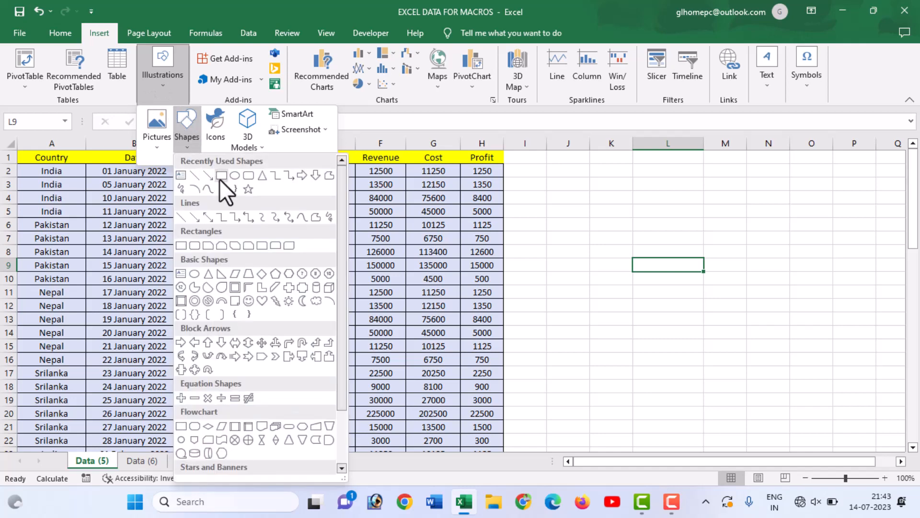
click(250, 176)
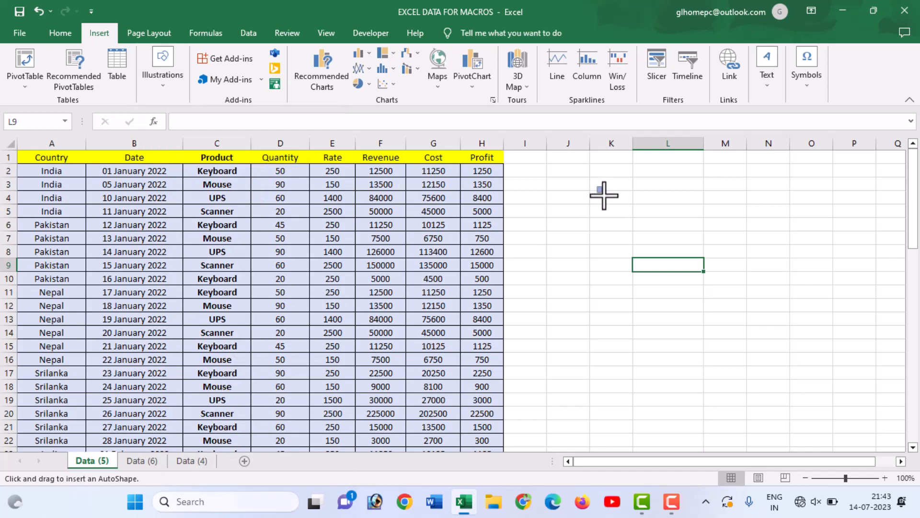
drag(604, 196, 692, 210)
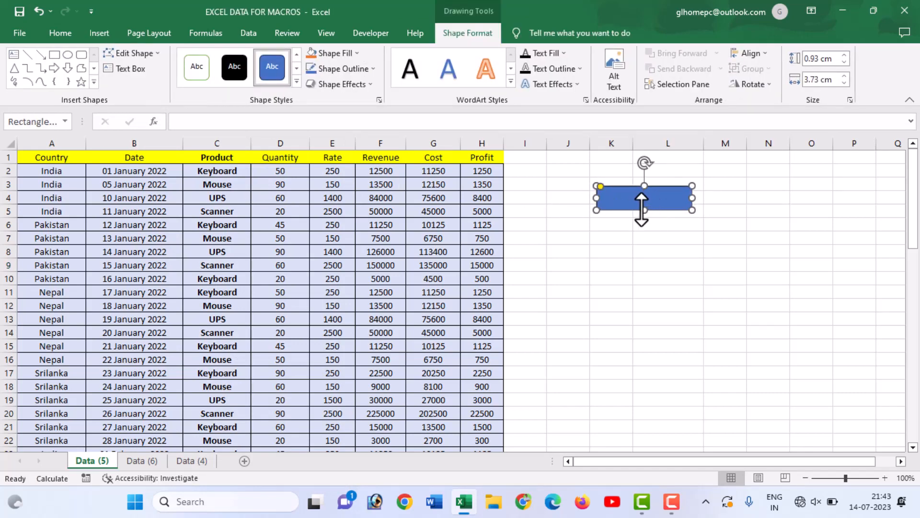
click(294, 83)
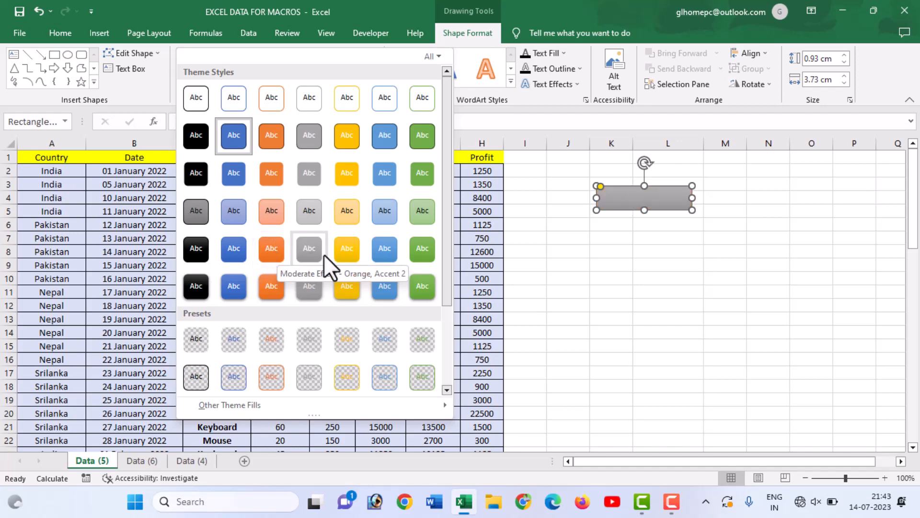
click(279, 253)
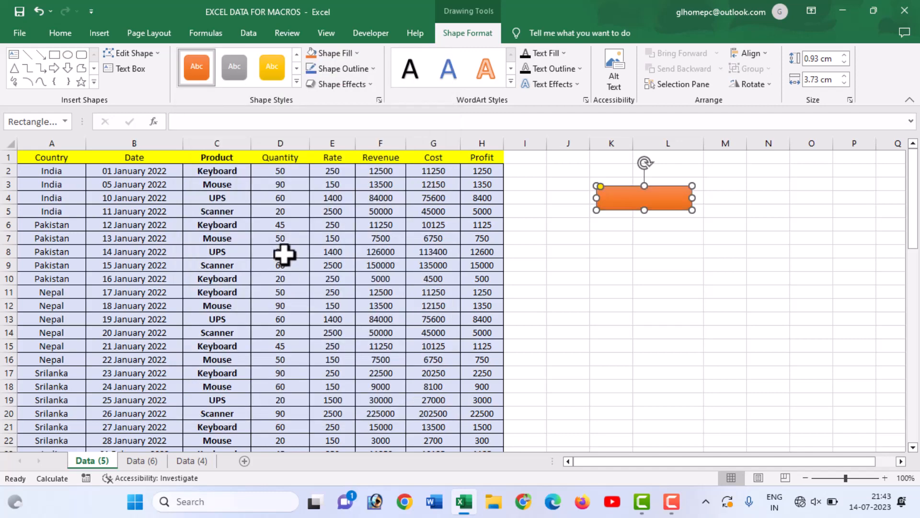
Add the text DATA CALCULATION to the orange shape and widen the shape to about 3.81 cm to fit it.
right_click(626, 201)
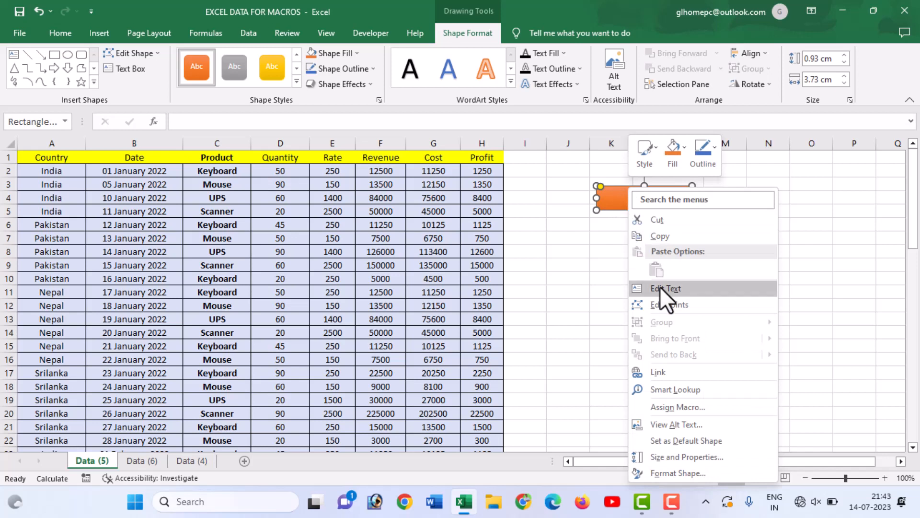
click(660, 287)
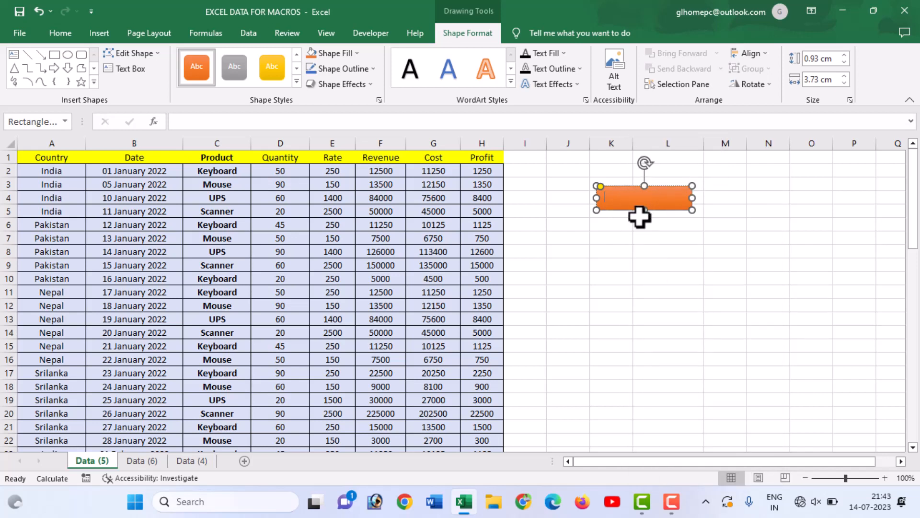
text(DATA CALCULATION)
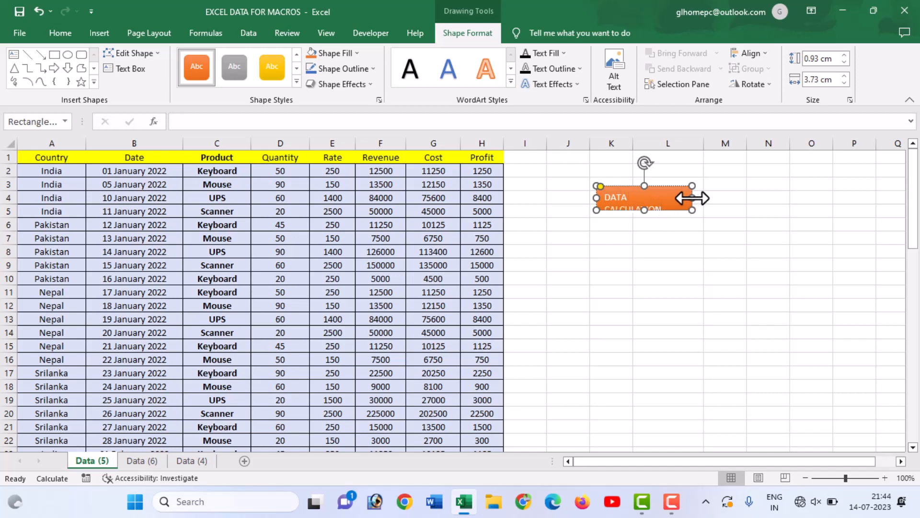
drag(692, 198, 696, 198)
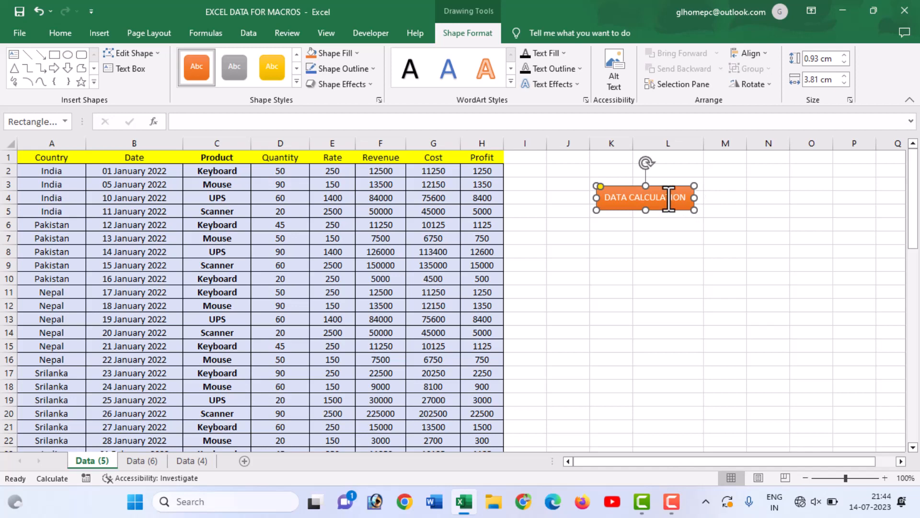
Make the shape's DATA CALCULATION text bold and widen the shape slightly so the text fits on one line.
click(673, 221)
click(673, 196)
click(53, 38)
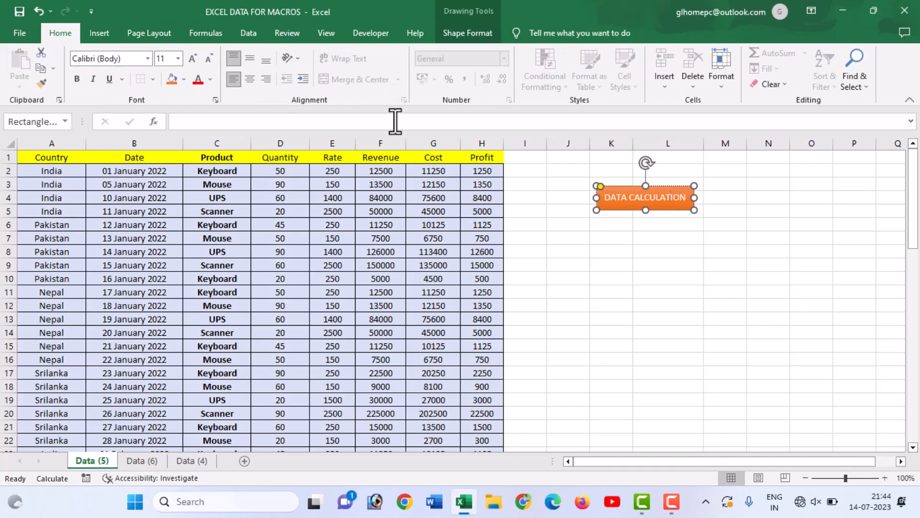
click(76, 78)
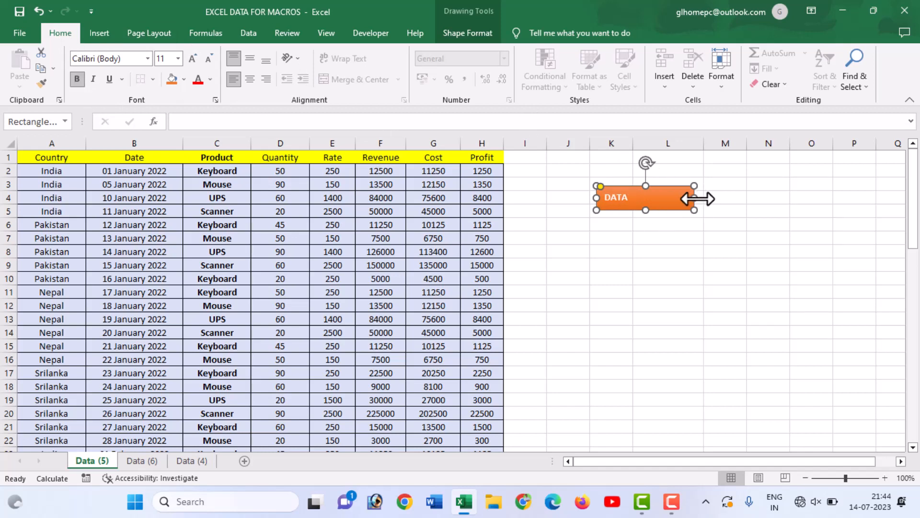
drag(698, 198, 698, 198)
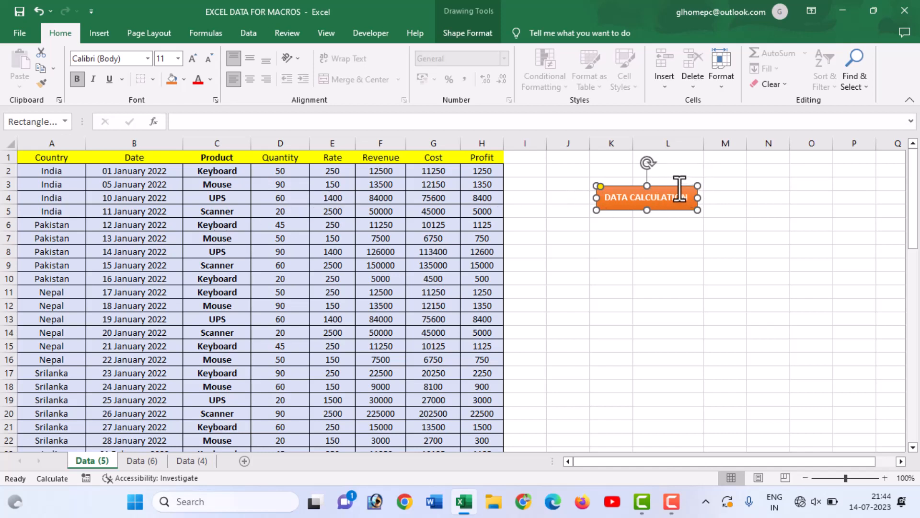
Move the DATA CALCULATION shape to columns N to P near row 3 and assign the formulae macro to it.
drag(693, 189, 845, 176)
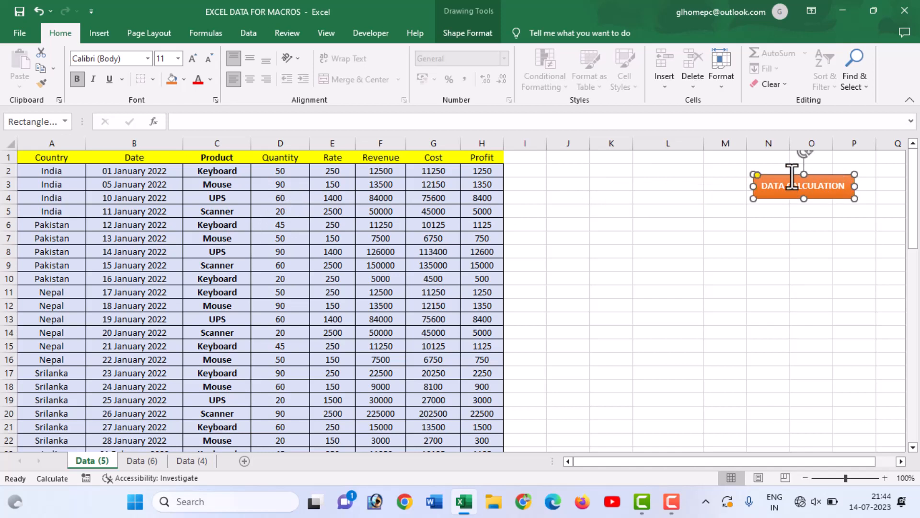
right_click(790, 177)
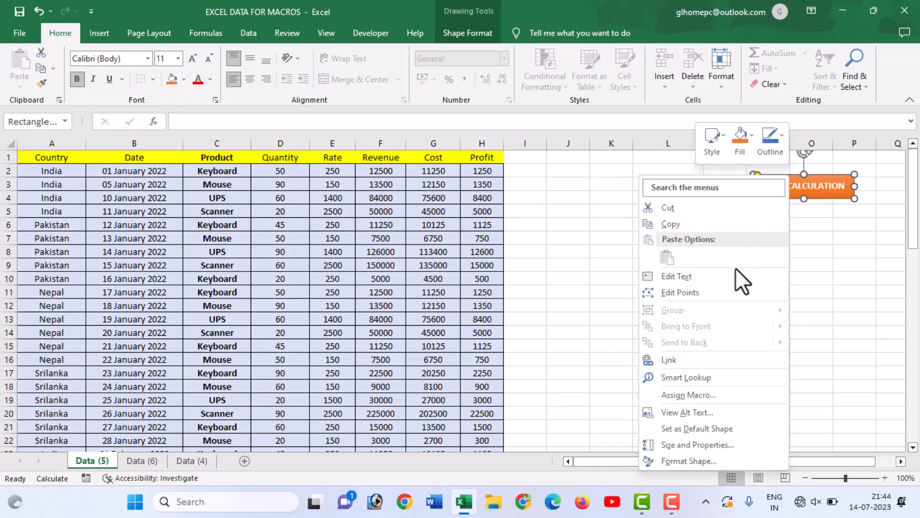
click(712, 391)
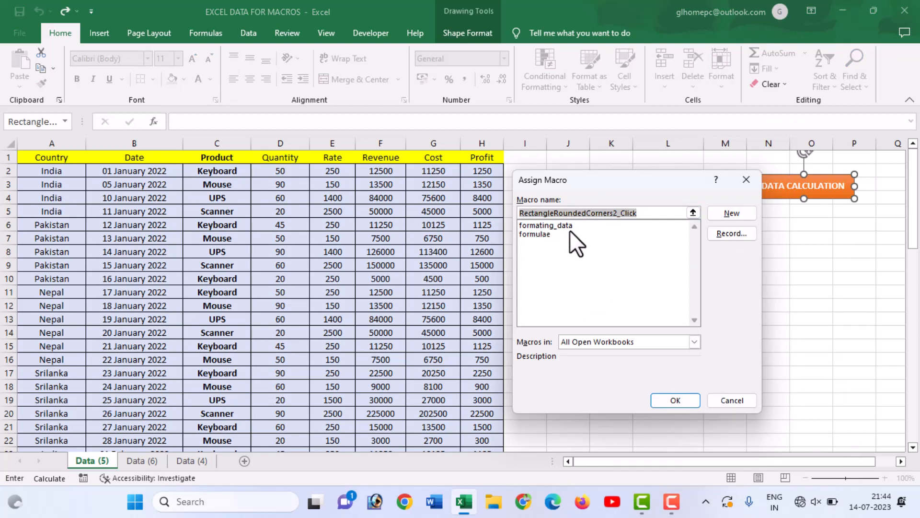
click(541, 235)
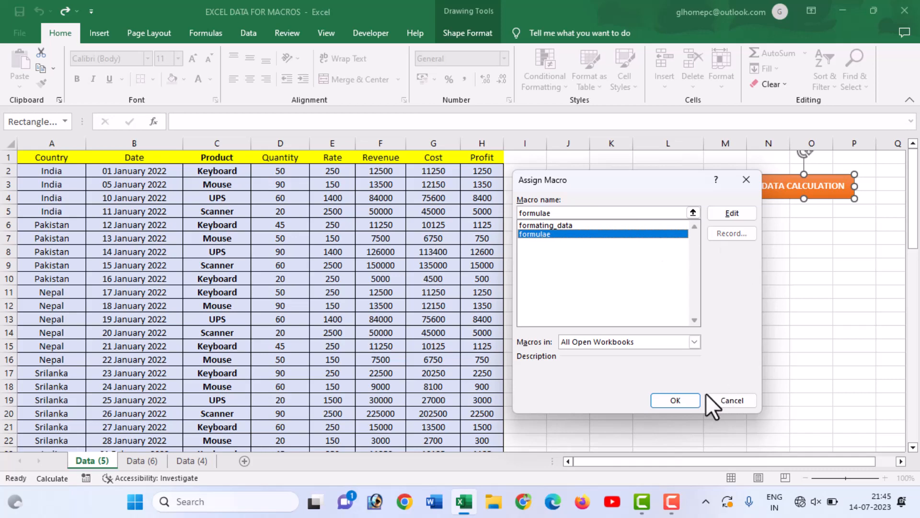
click(688, 399)
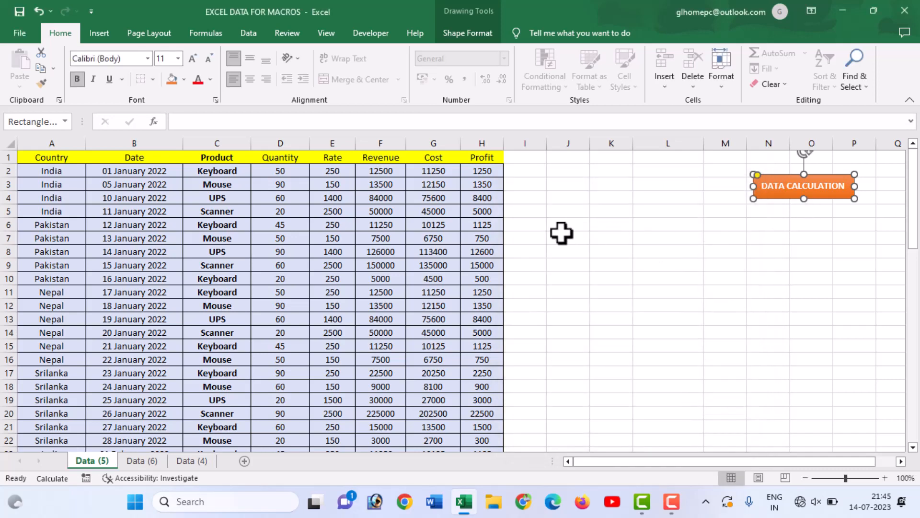
Run the macro from the DATA CALCULATION shape, and shrink and move its chart below the country summary, around J7:M15.
click(809, 233)
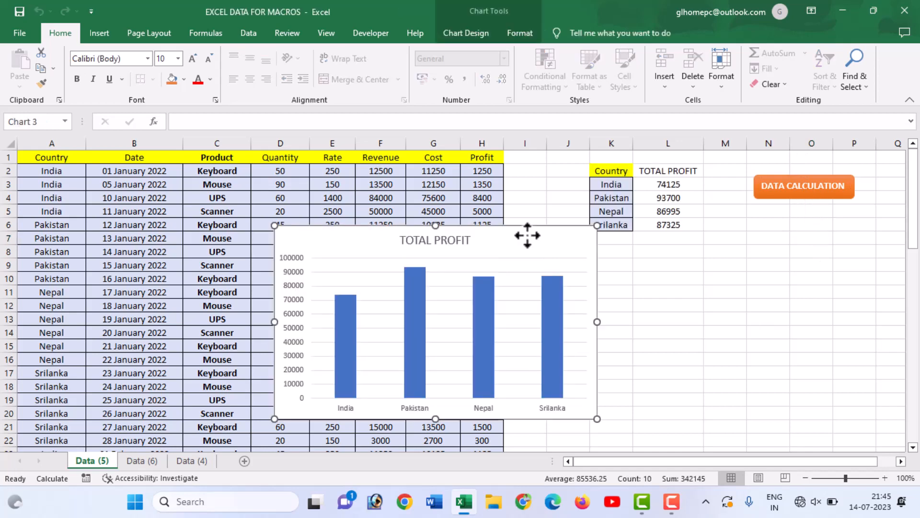
click(810, 188)
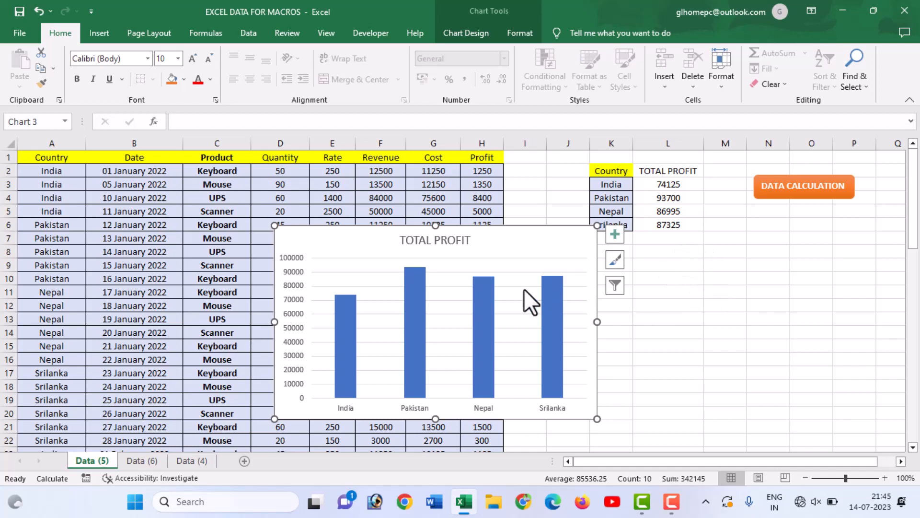
drag(598, 421, 468, 332)
drag(467, 247, 707, 261)
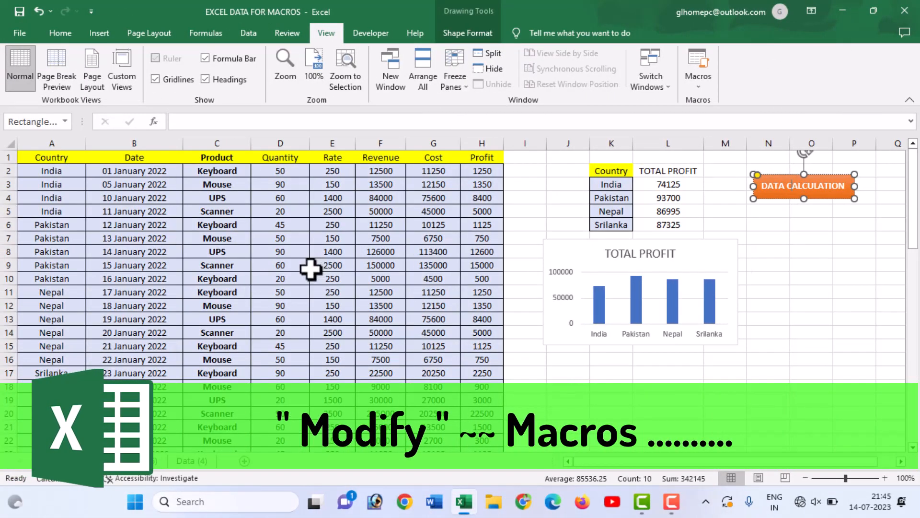
Open the code of Module2 from the workbook's modules in the Visual Basic editor.
click(363, 33)
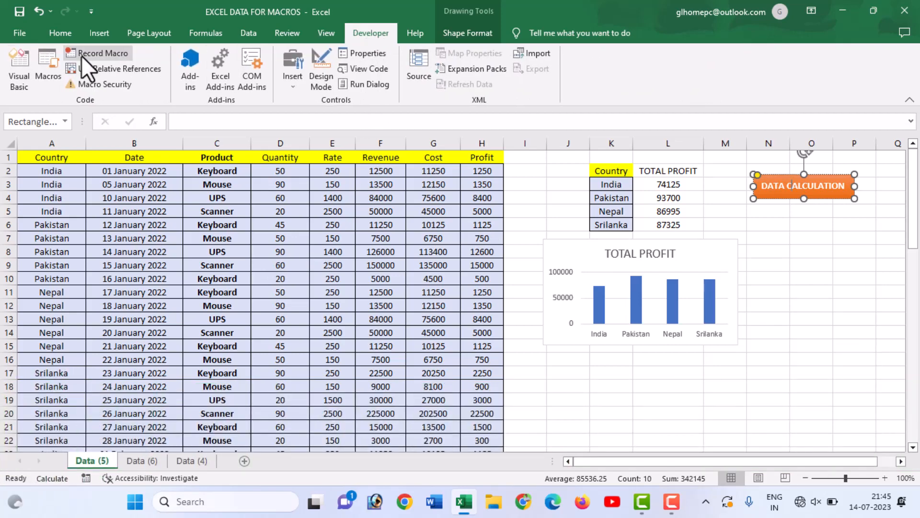
click(19, 76)
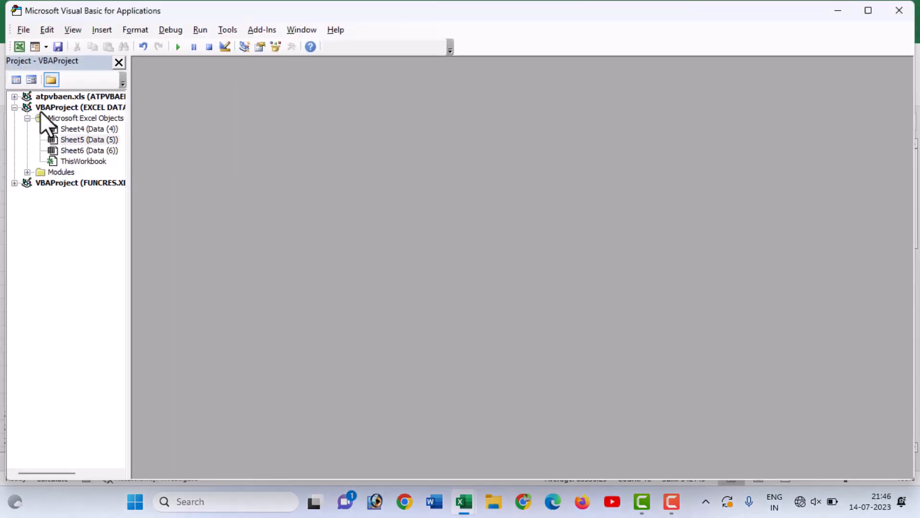
click(28, 172)
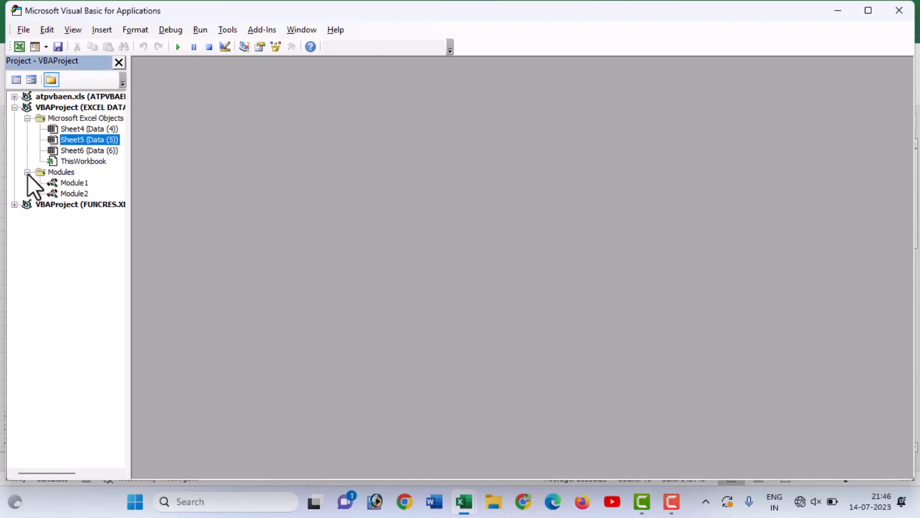
double_click(75, 194)
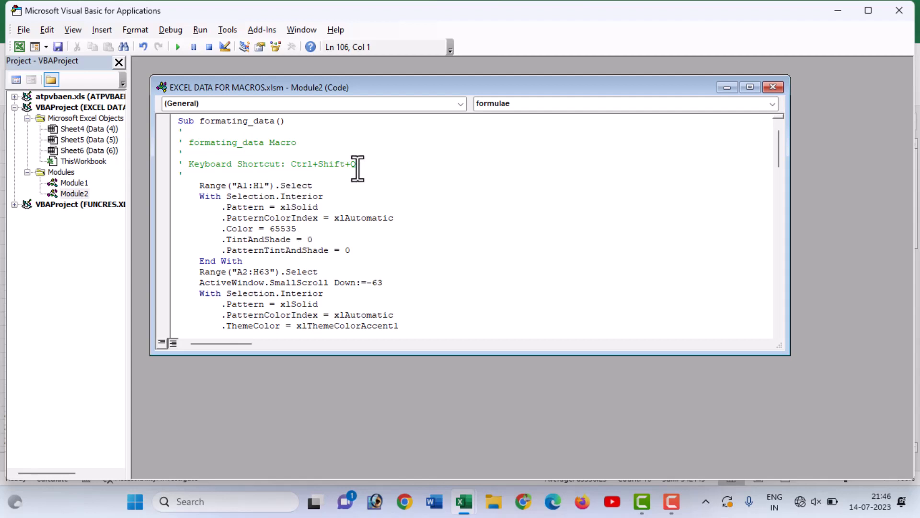
Examine the formating_data macro code in Module2 and highlight its A2:H63 range reference.
scroll(320, 213, down, 2)
scroll(319, 212, down, 1)
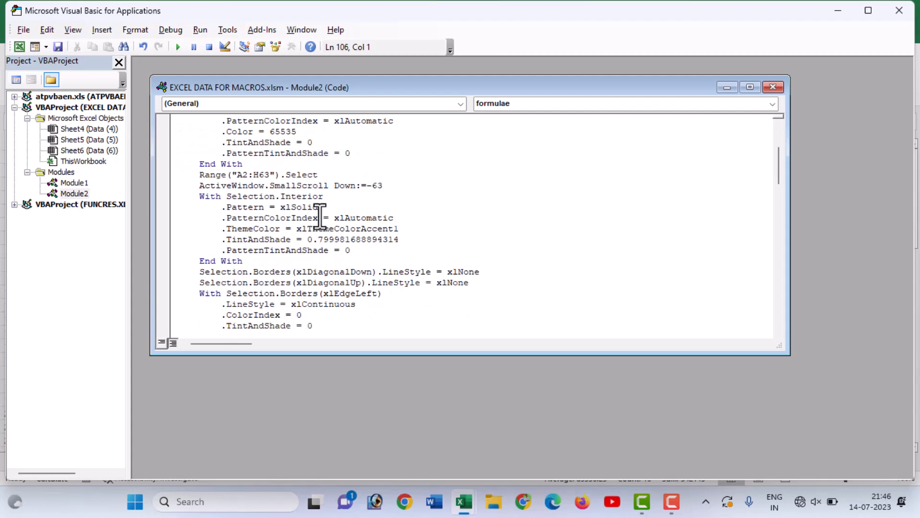
scroll(320, 212, down, 7)
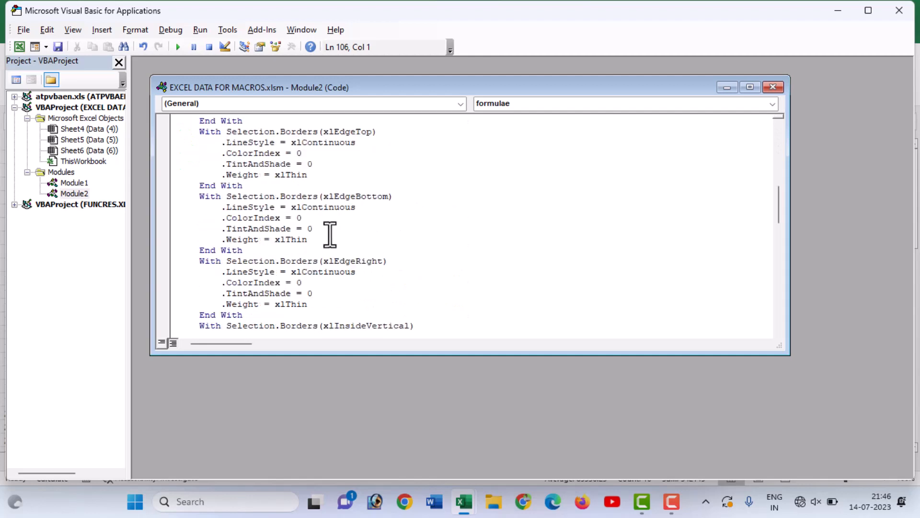
scroll(331, 235, down, 4)
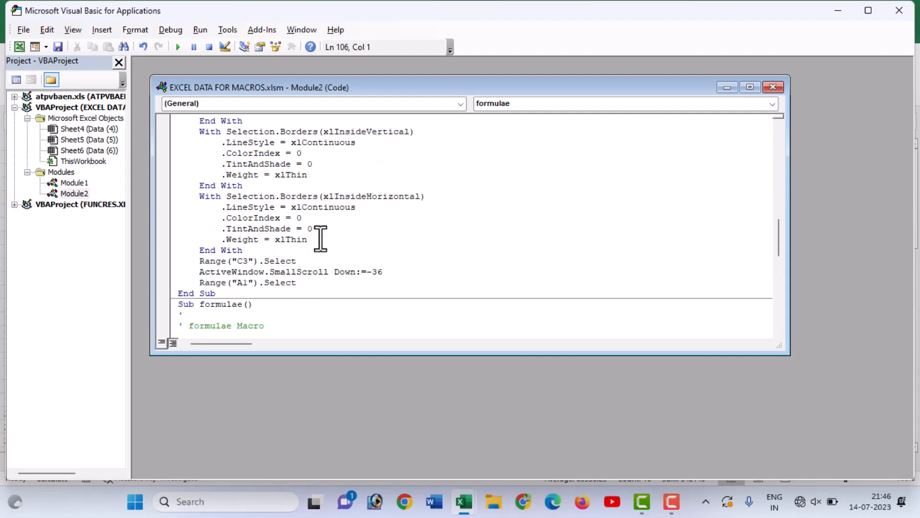
scroll(328, 221, up, 4)
scroll(327, 235, up, 4)
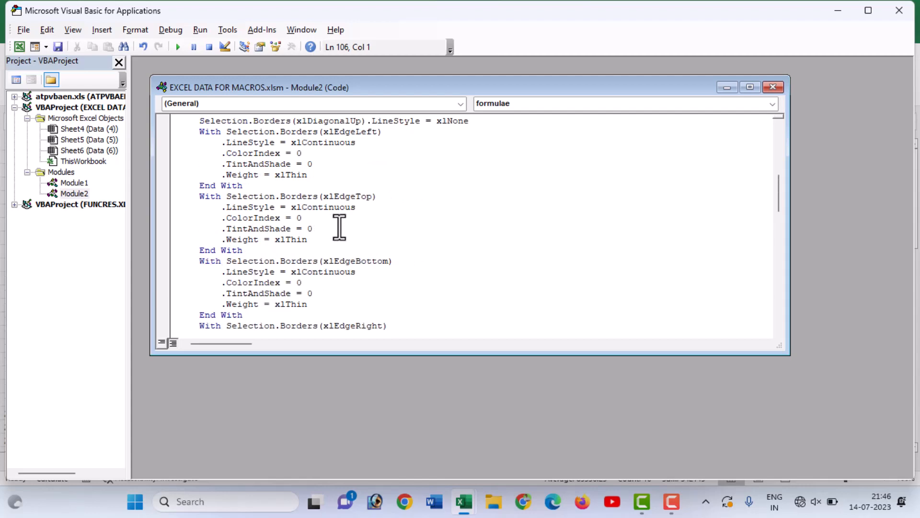
scroll(330, 235, up, 5)
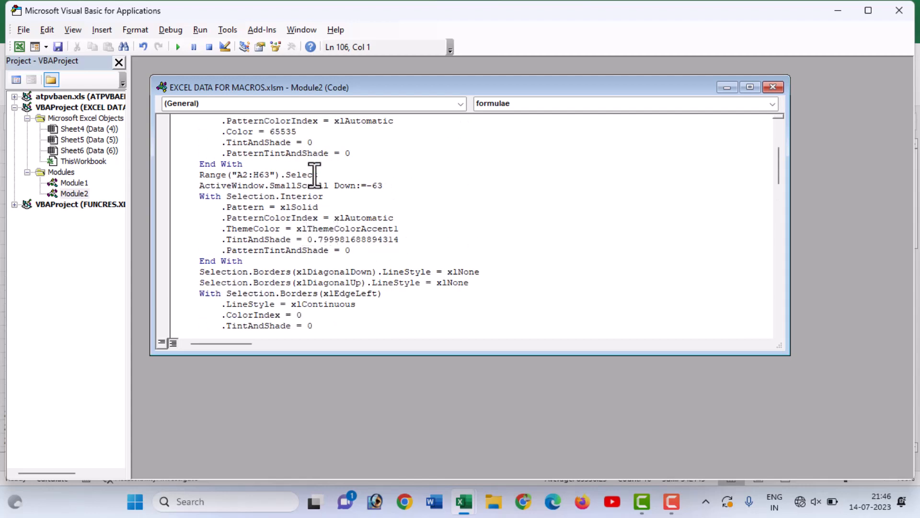
scroll(316, 192, up, 3)
scroll(331, 188, down, 2)
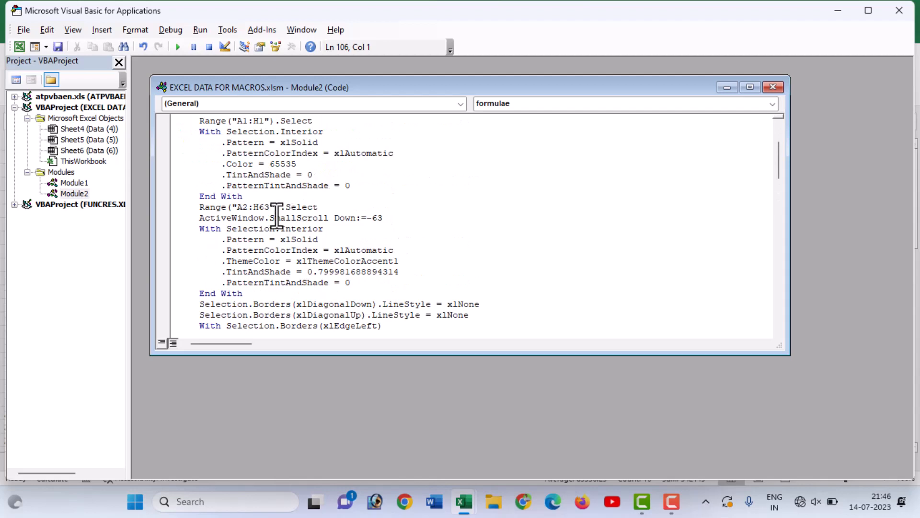
drag(239, 207, 269, 207)
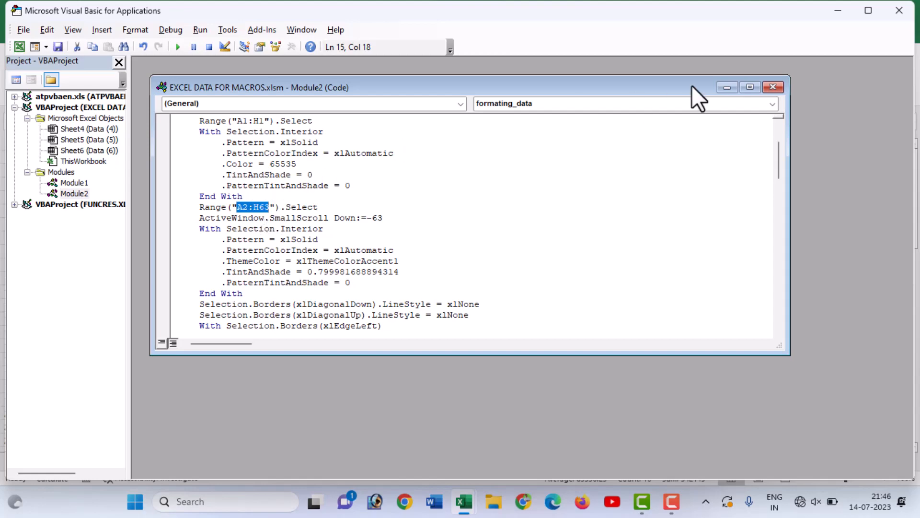
Close the Module2 code and the Visual Basic editor, and select cell B9 on sheet Data (5).
click(773, 88)
click(895, 18)
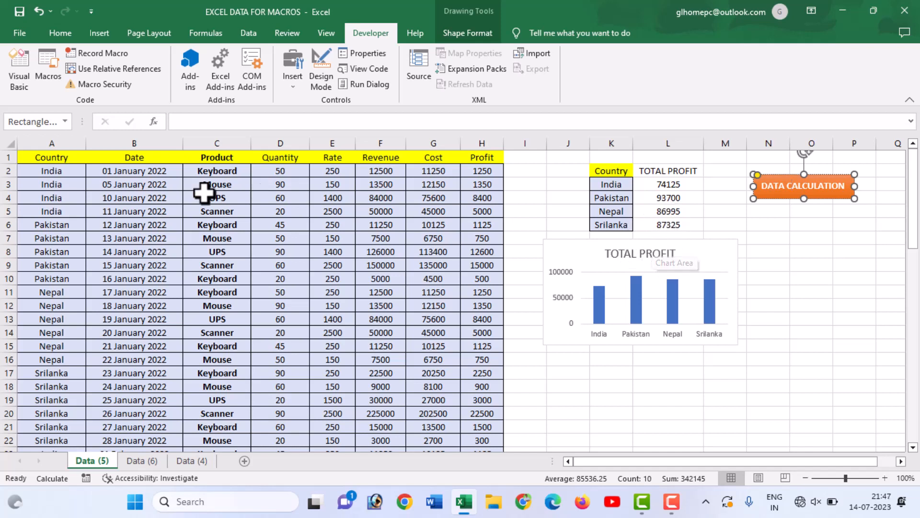
click(168, 266)
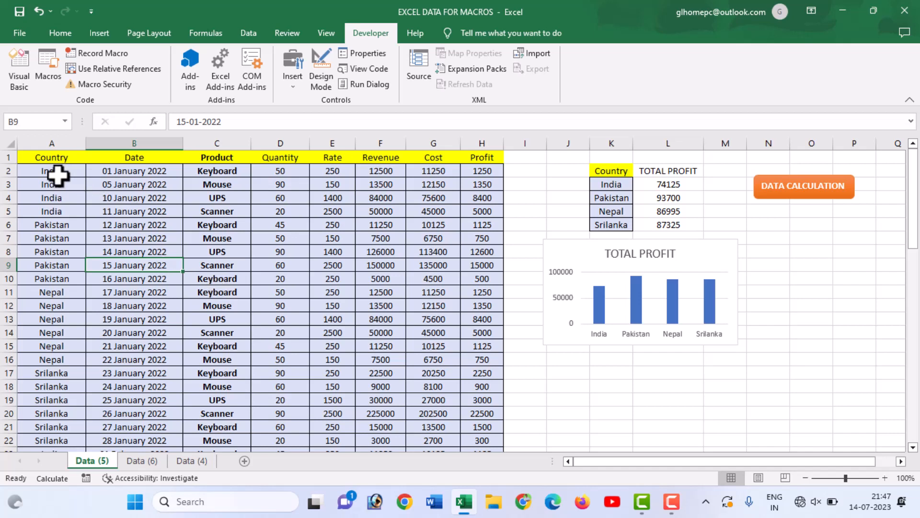
From cell A2, turn on relative references and start recording a macro named RELATIVE with shortcut letter E.
click(57, 176)
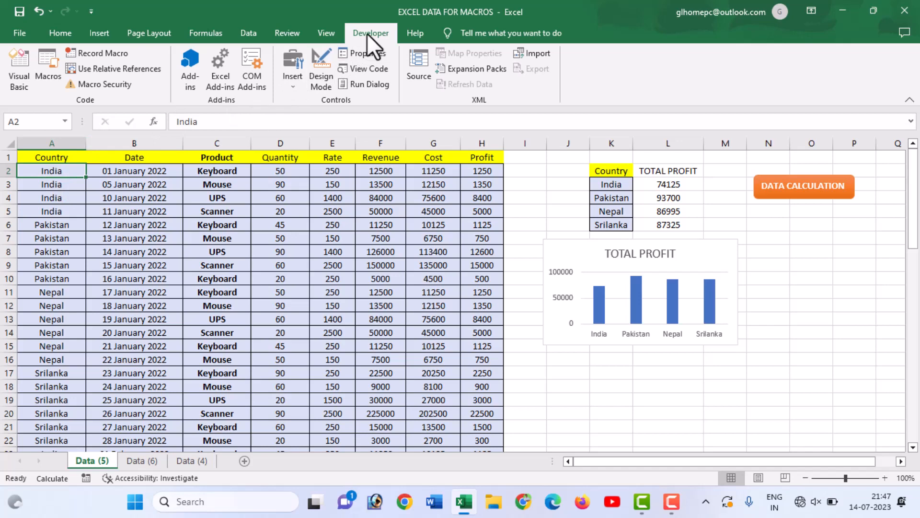
click(111, 72)
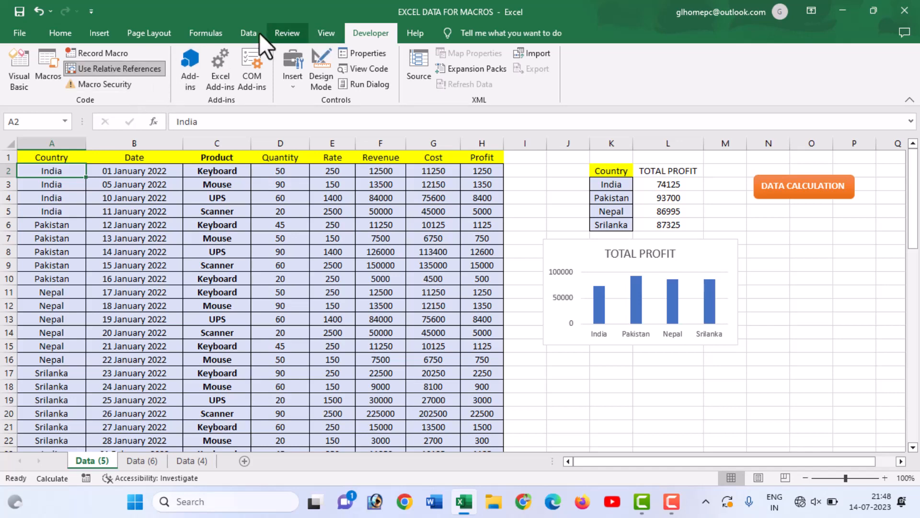
click(90, 54)
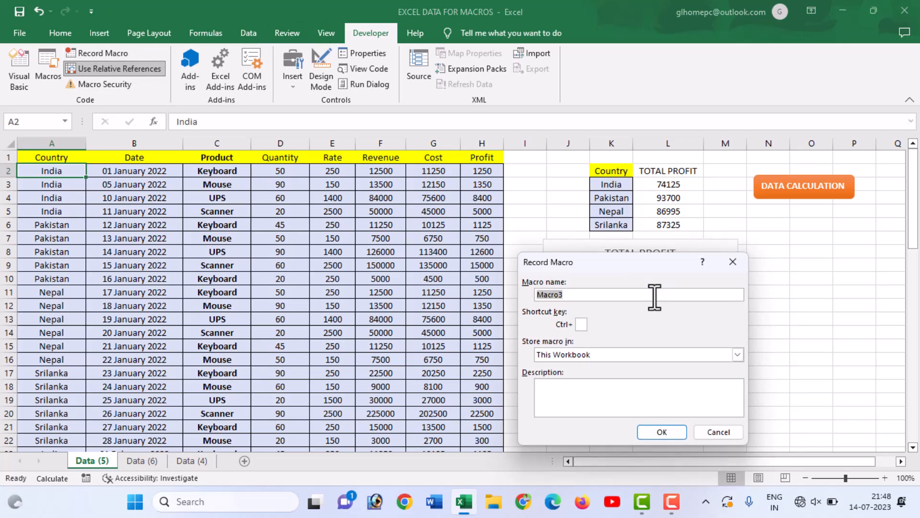
text(RELATIVE)
click(582, 324)
text(E)
click(655, 437)
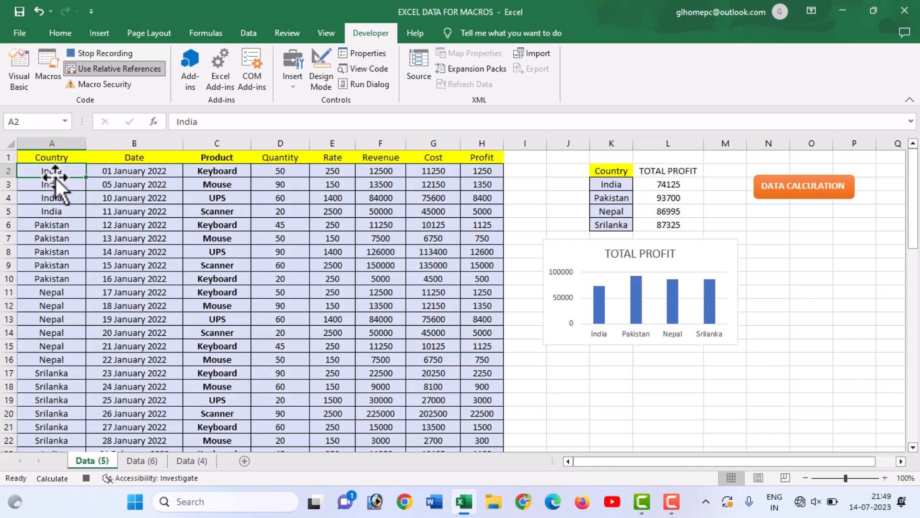
Insert two blank rows below the first India record, as rows 3 and 4.
click(25, 187)
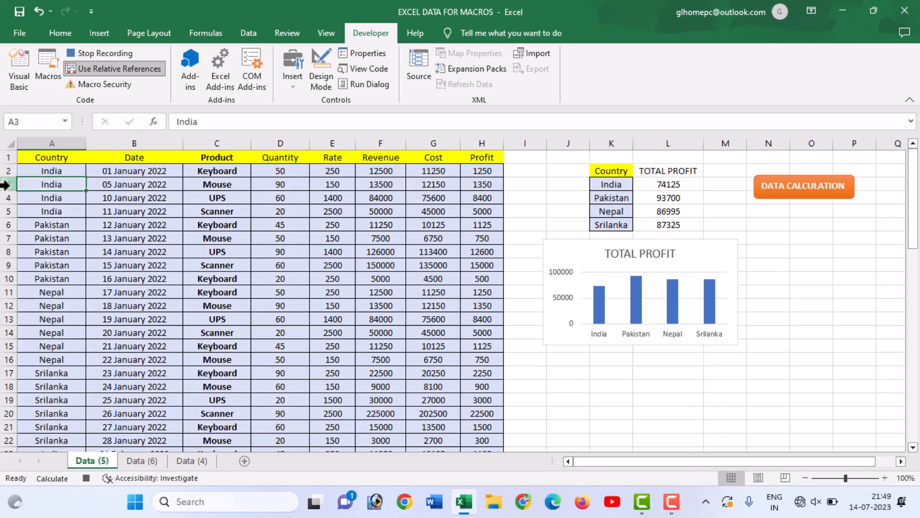
click(5, 185)
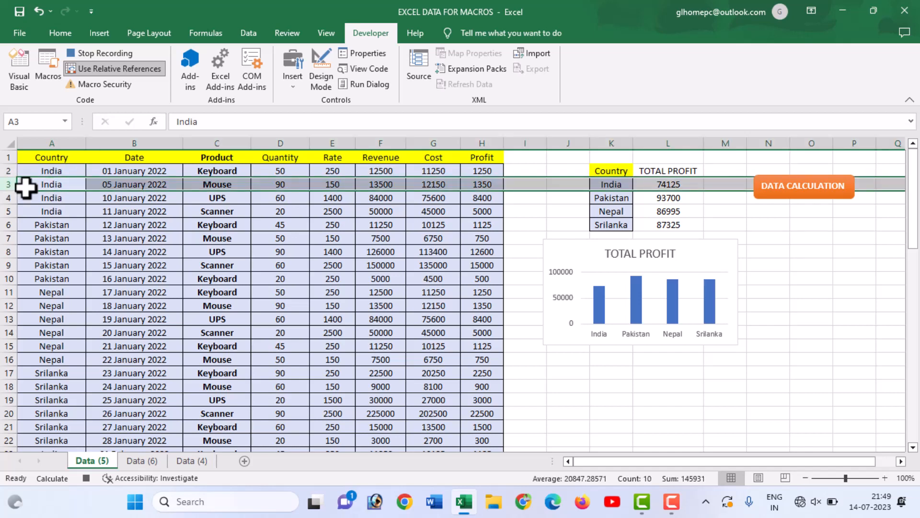
right_click(199, 189)
click(232, 305)
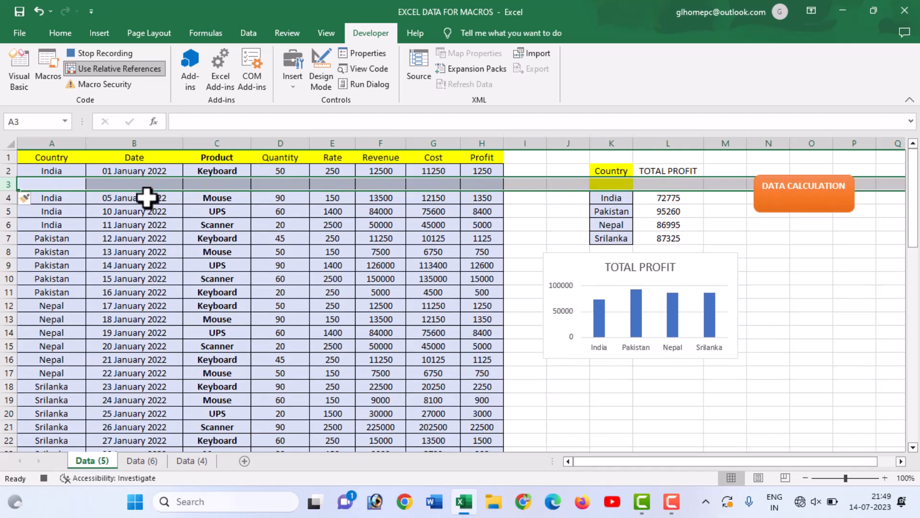
right_click(146, 196)
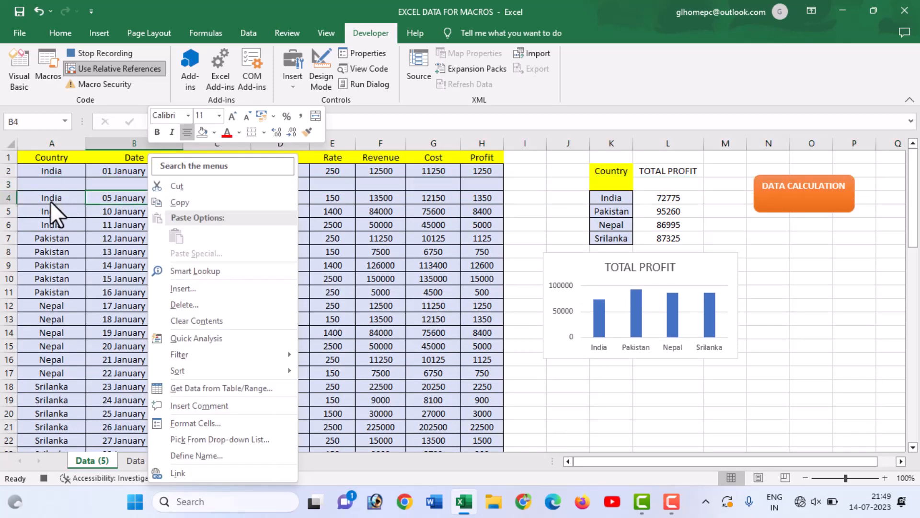
click(10, 195)
click(9, 195)
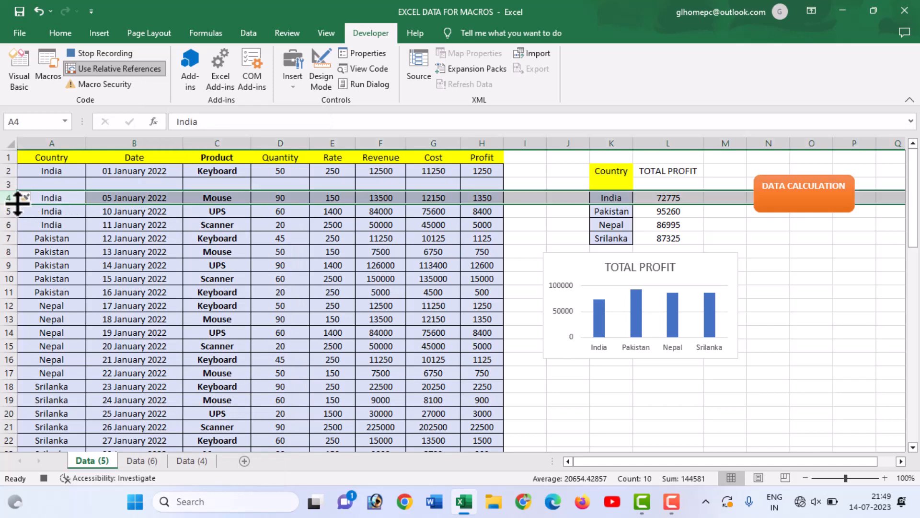
right_click(109, 195)
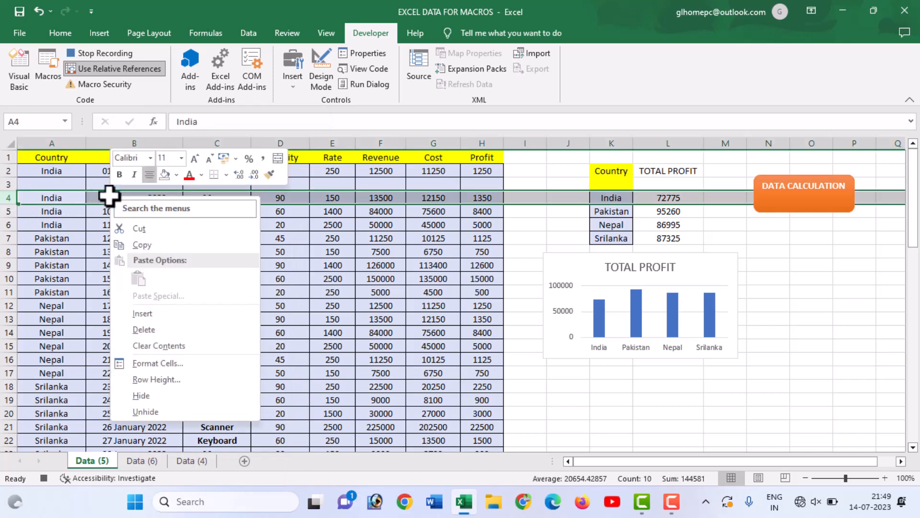
click(154, 309)
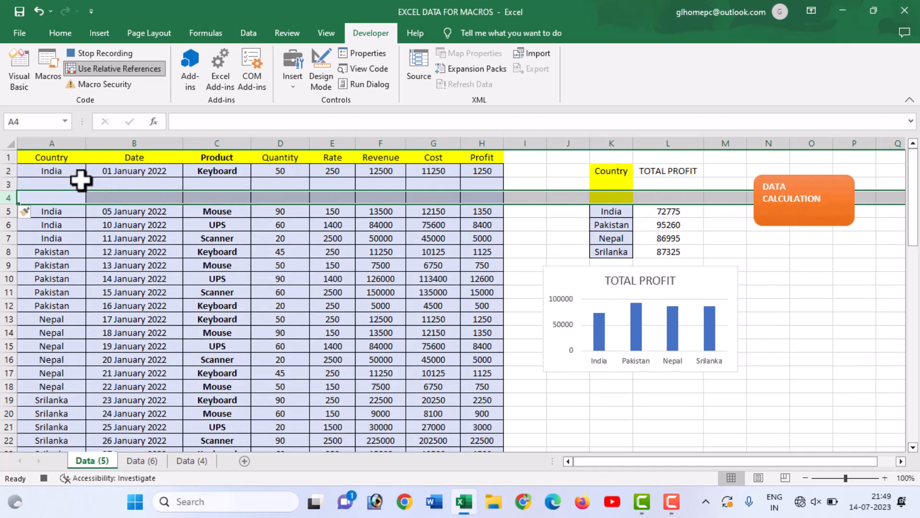
Merge and center cells A3:H3 and enter 2020-21 in the merged cell.
click(102, 196)
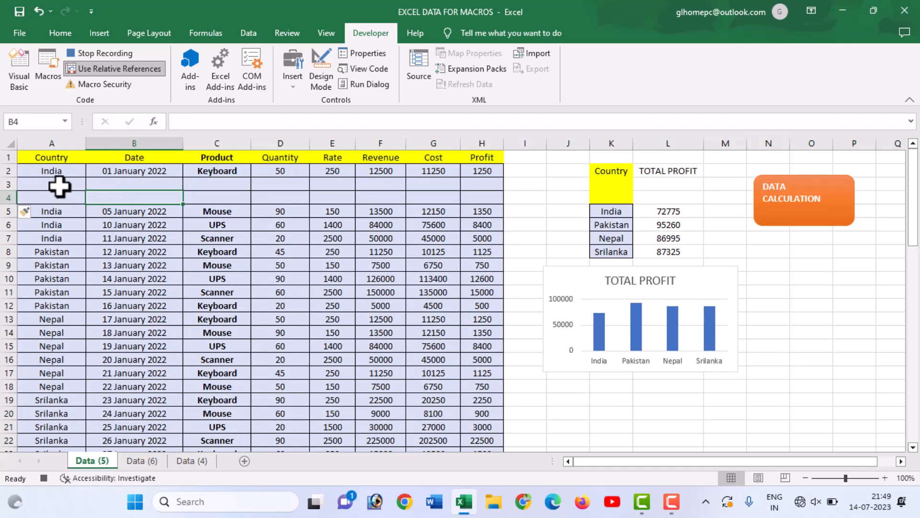
drag(58, 184, 479, 186)
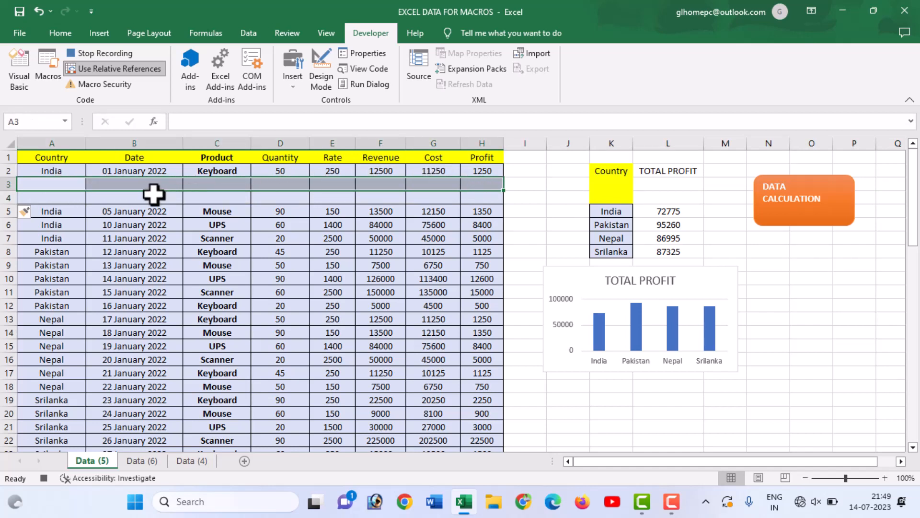
click(53, 36)
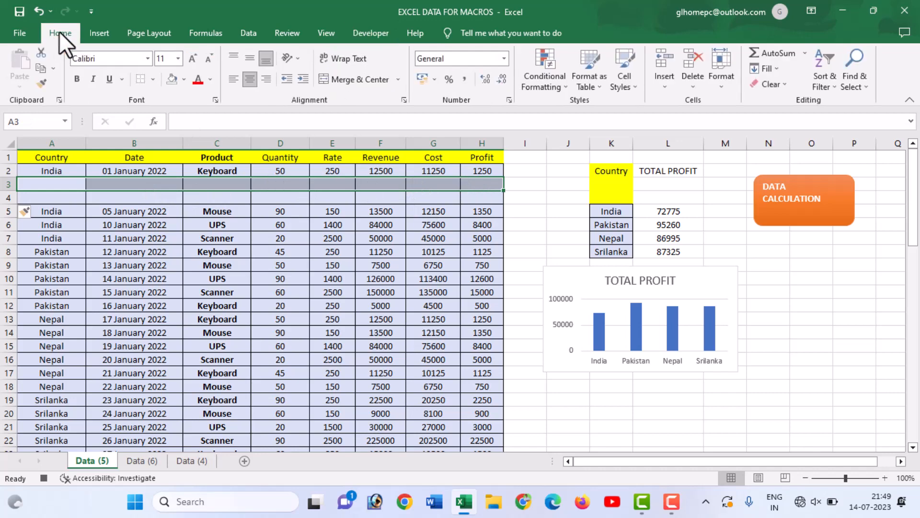
click(343, 80)
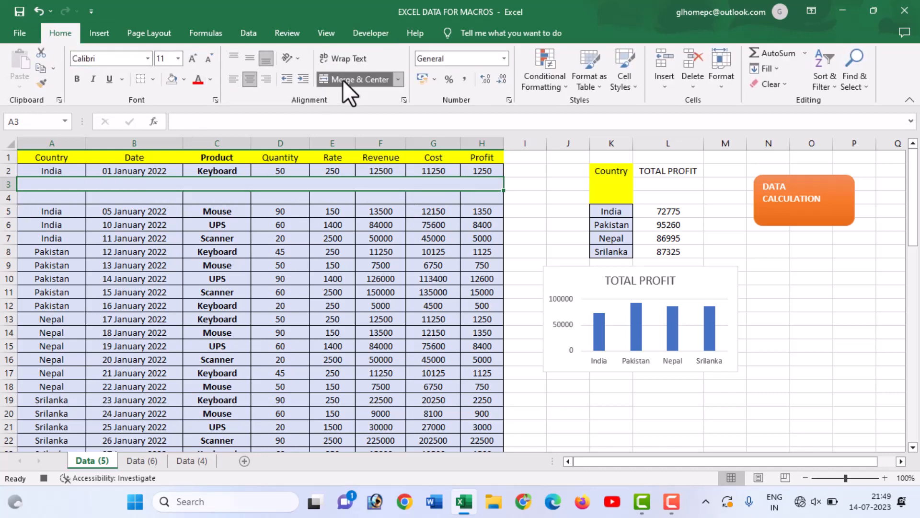
double_click(258, 183)
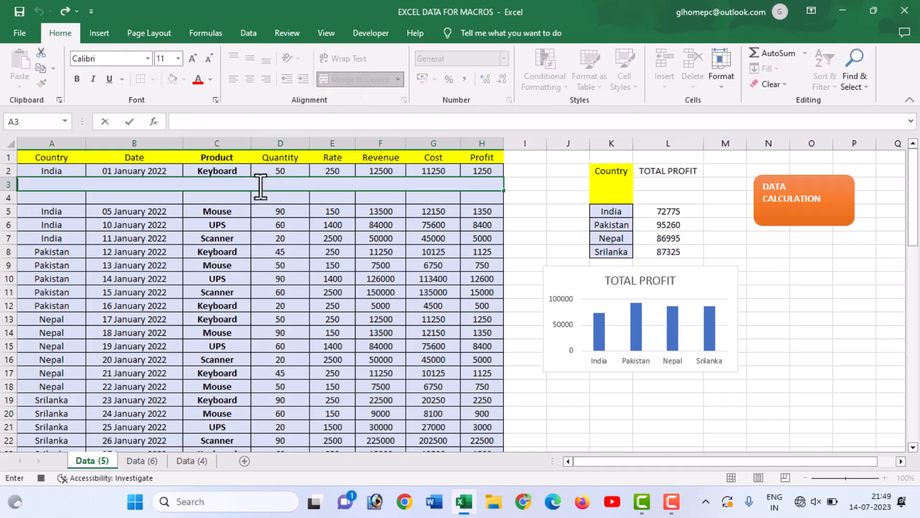
text(2020-21)
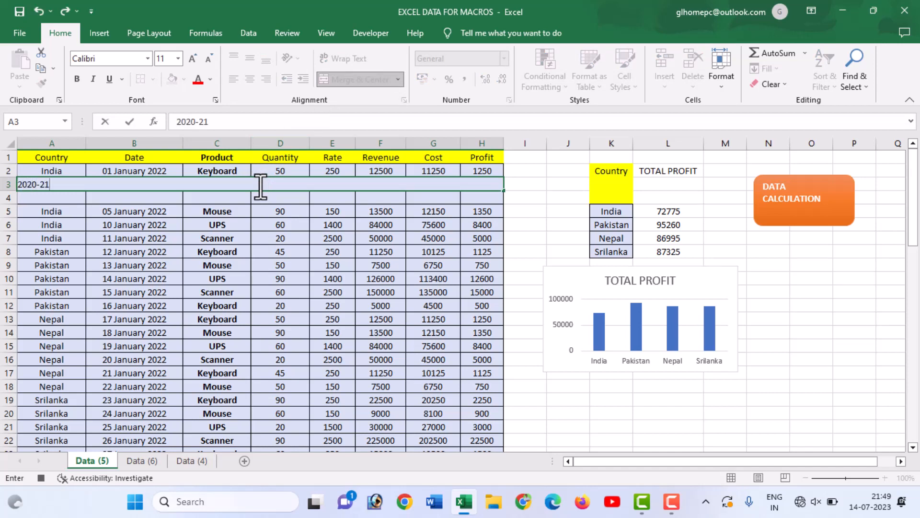
click(240, 197)
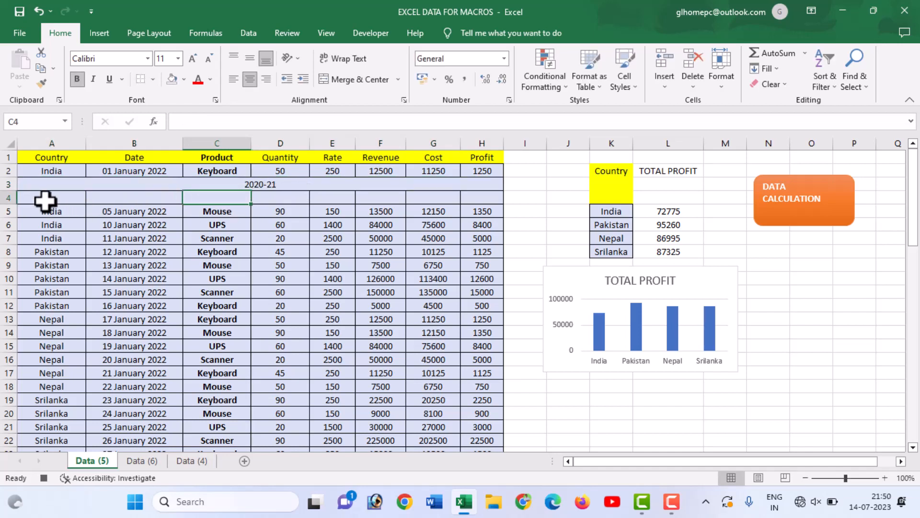
Merge and center cells A4:H4 and enter DATA FOR FINANCIAL YEAR in the merged cell.
drag(45, 200, 479, 191)
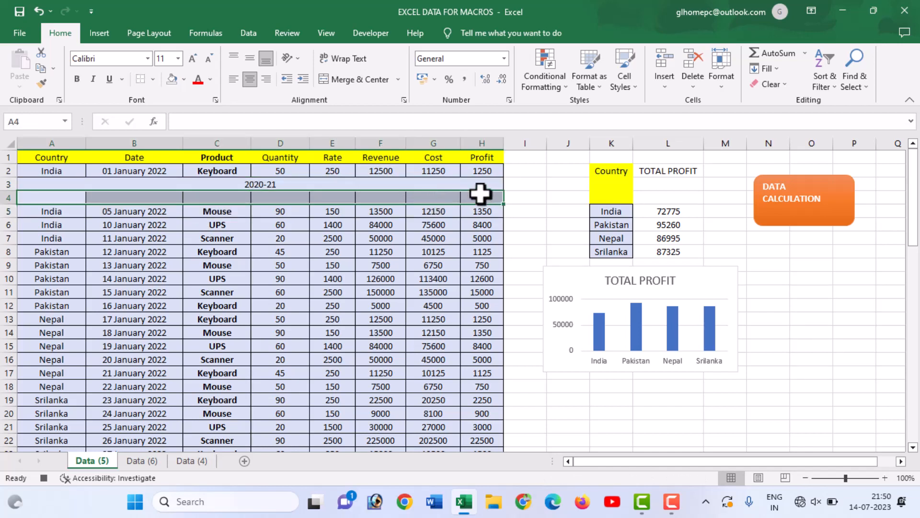
click(365, 79)
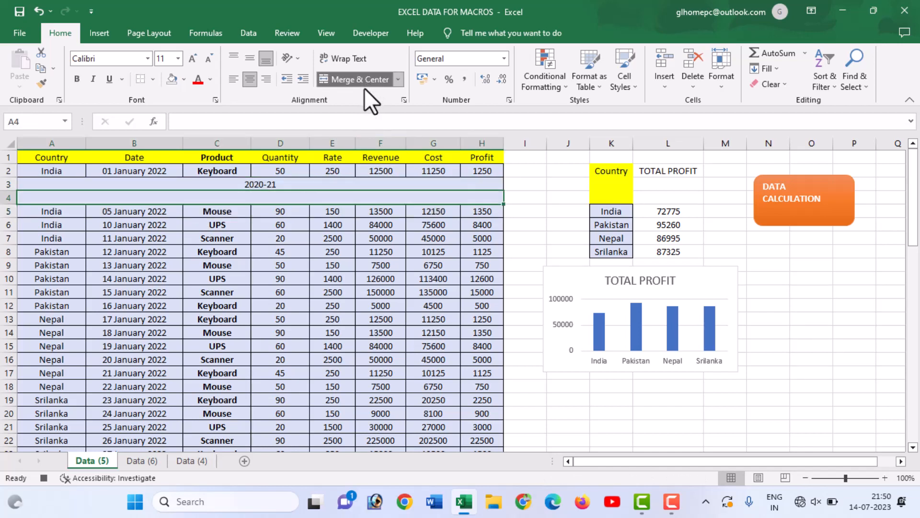
double_click(270, 197)
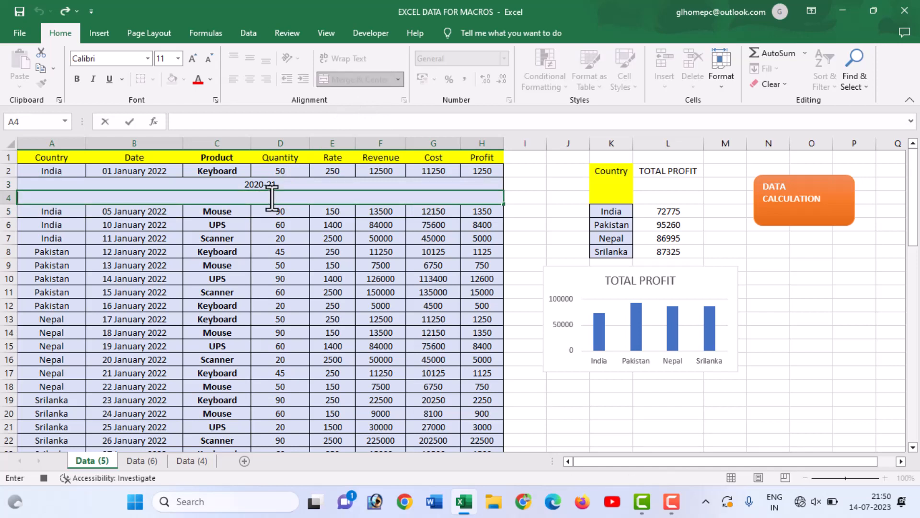
text(data)
key(BackSpace)
key(BackSpace)
key(BackSpace)
key(BackSpace)
text(DATA FOR )
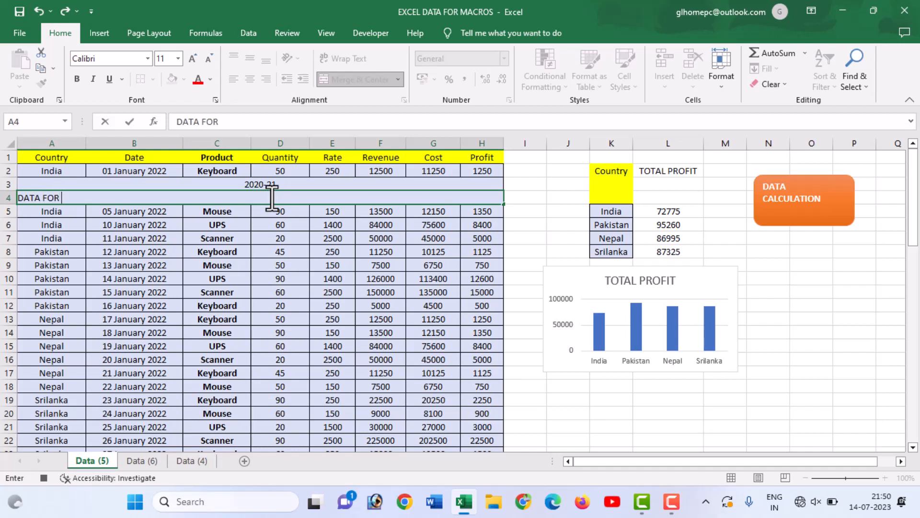
text(FINANCIAL YEAR)
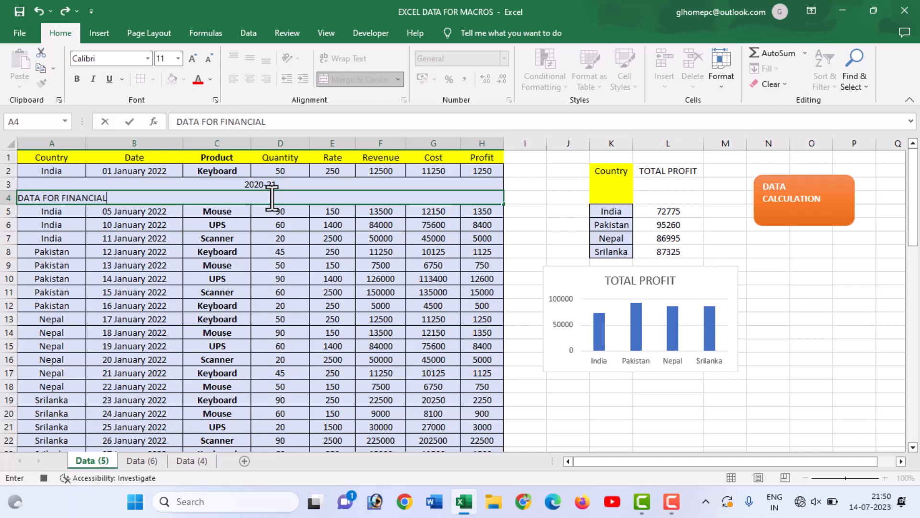
click(268, 232)
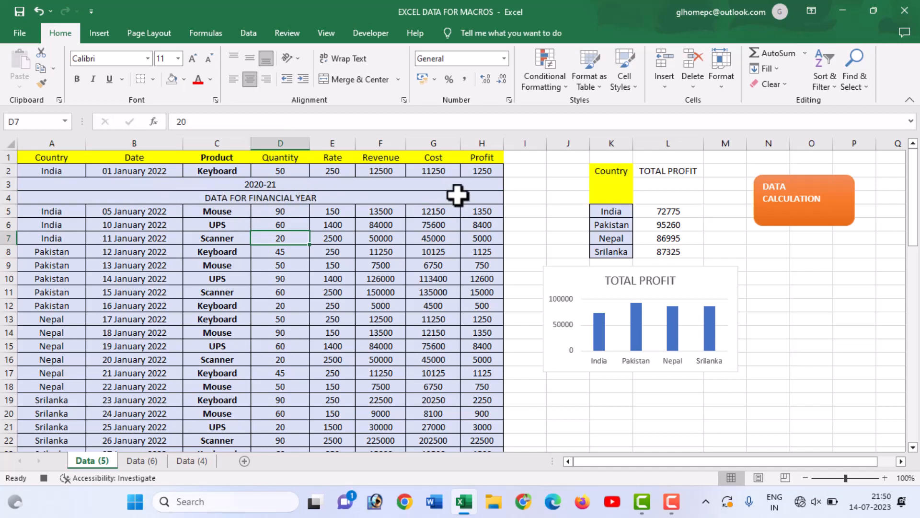
Fill the two merged heading rows A3:H4 with a light orange theme color.
drag(41, 187, 60, 199)
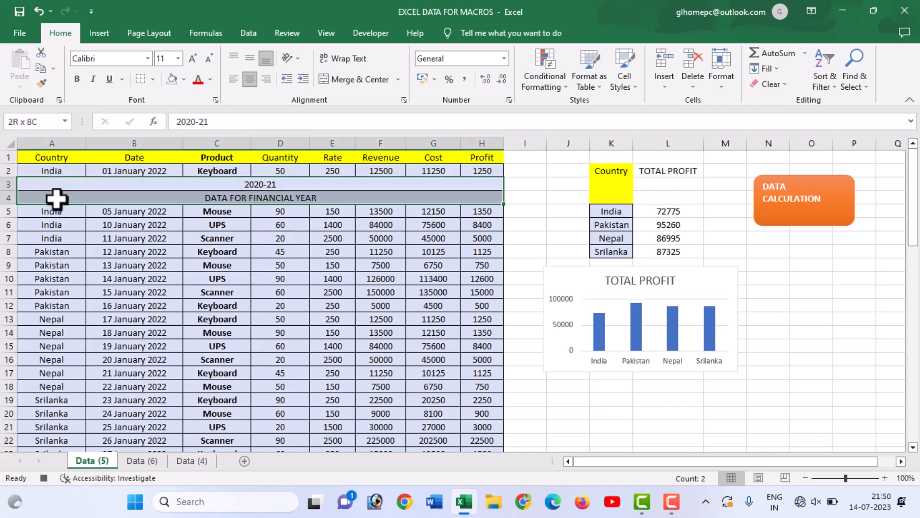
click(184, 80)
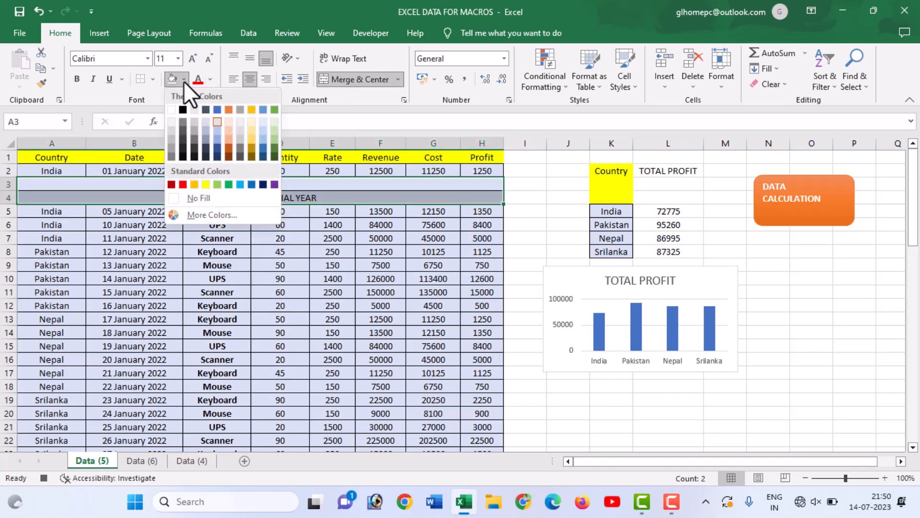
click(218, 129)
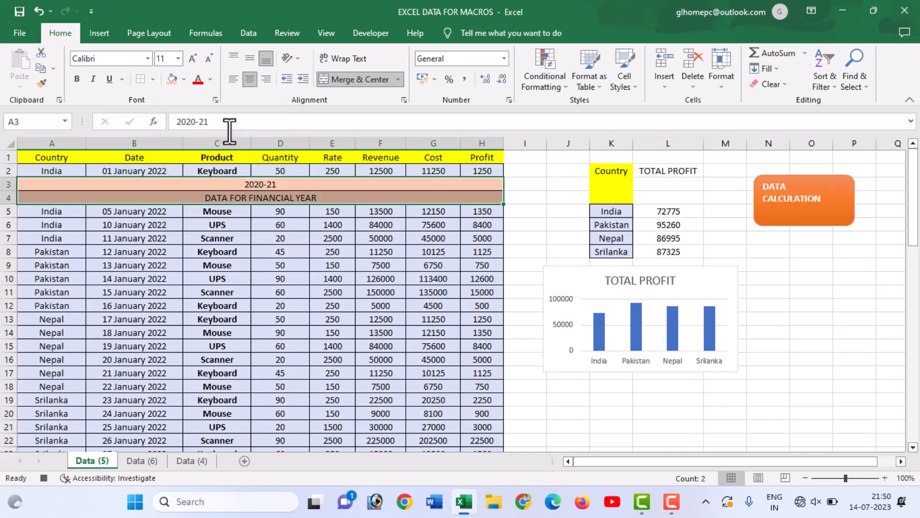
click(315, 182)
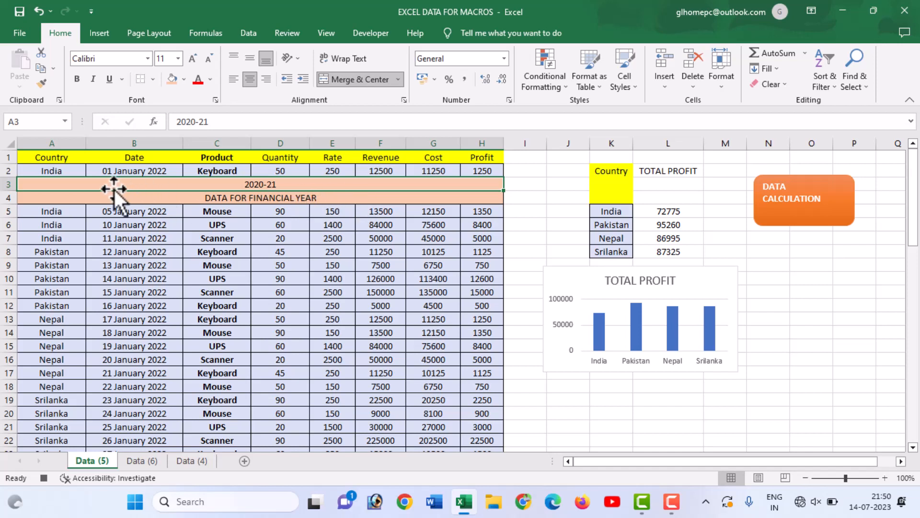
Return the selection to cell A2 and stop recording the macro.
click(55, 172)
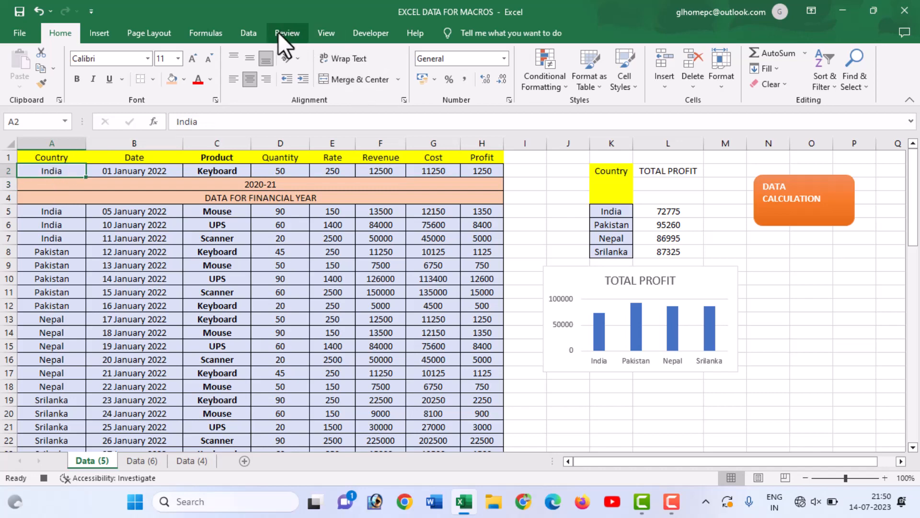
click(375, 36)
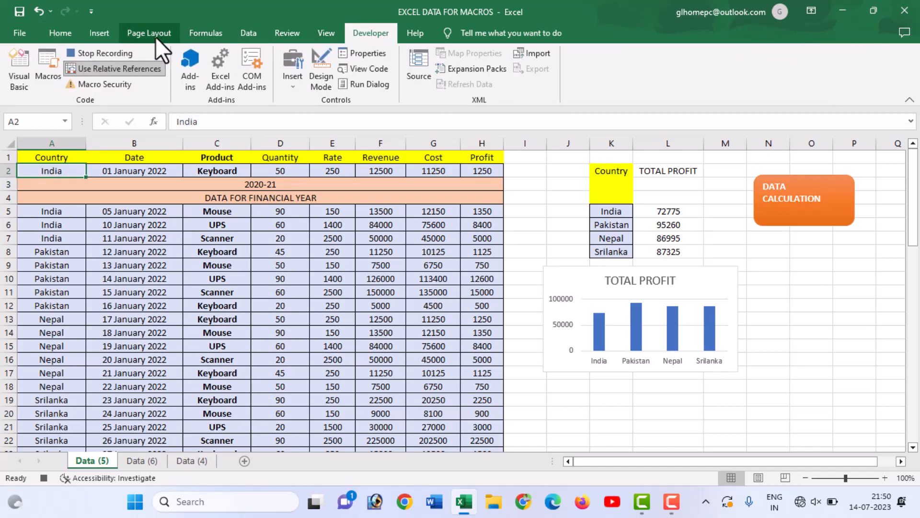
click(109, 53)
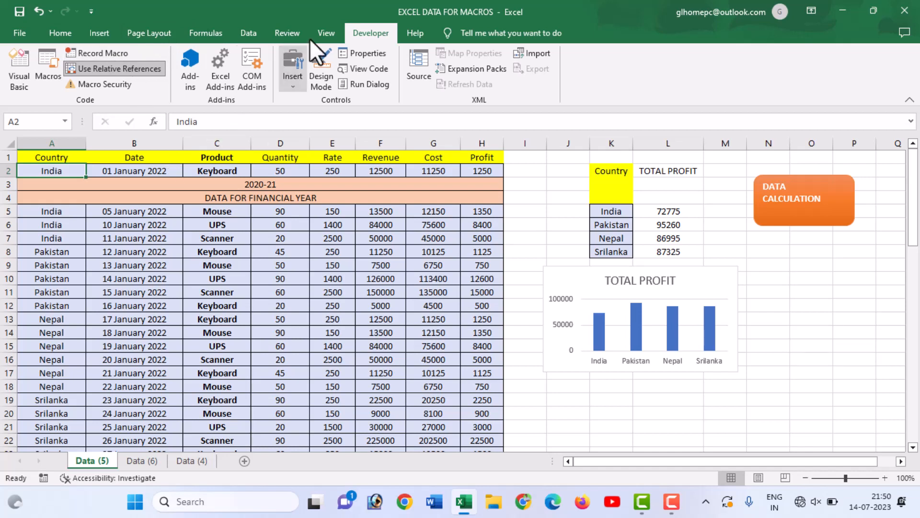
Check the list of macros in all open workbooks, close it without running any, and select cell A5.
click(323, 29)
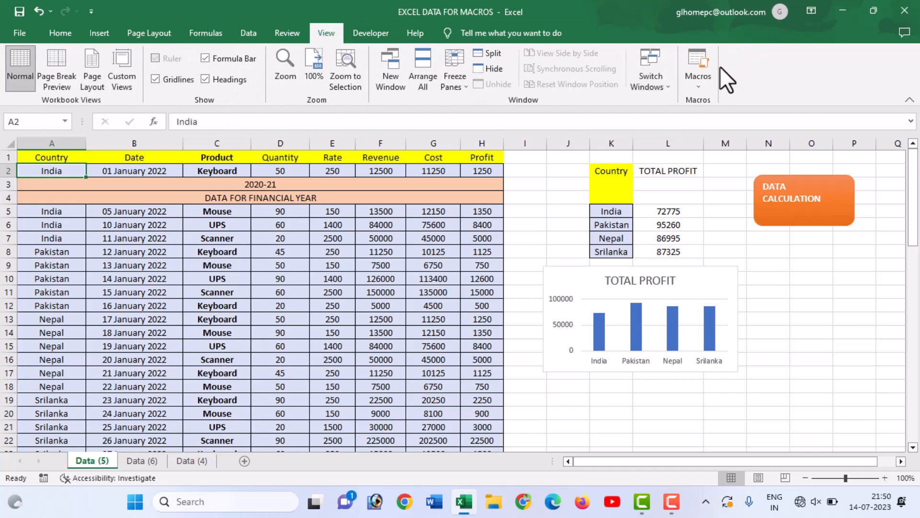
click(710, 80)
click(727, 102)
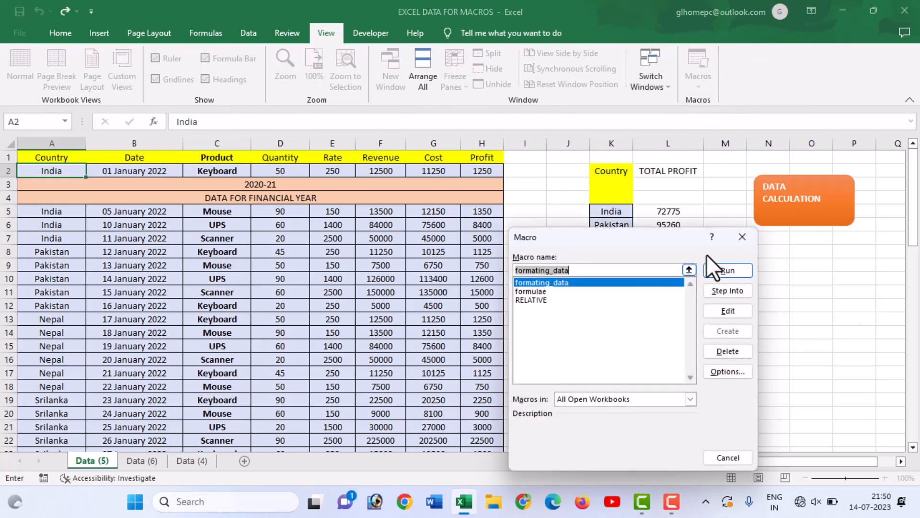
click(739, 234)
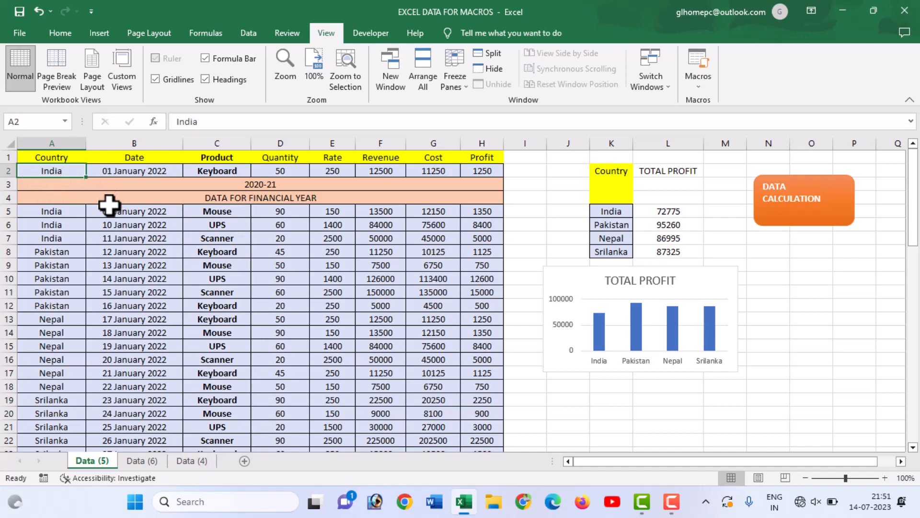
click(43, 213)
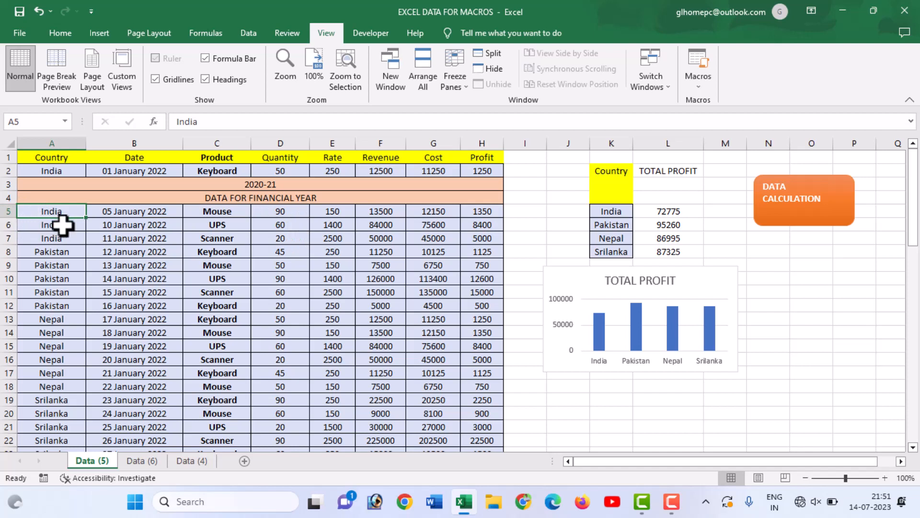
Run the recorded heading macro from cell A5 and again from cell A13 to insert financial-year heading rows below each.
key(ctrl+q)
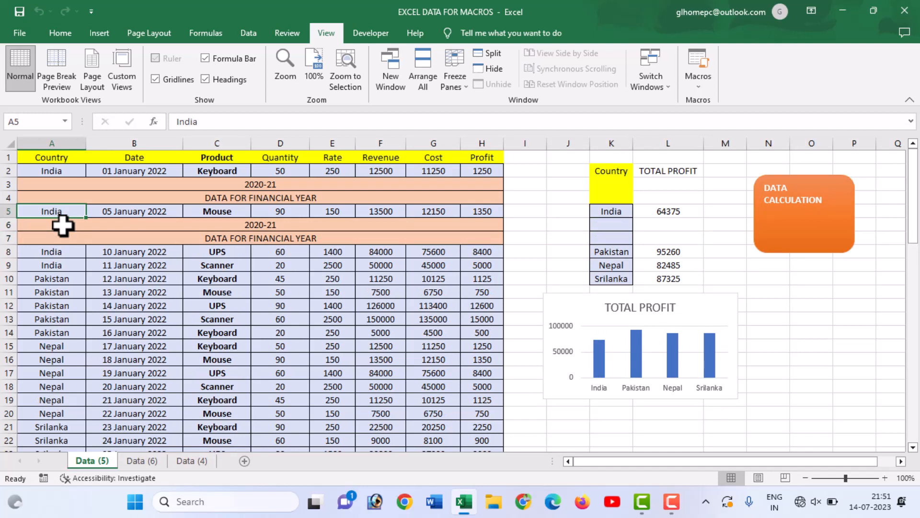
click(40, 319)
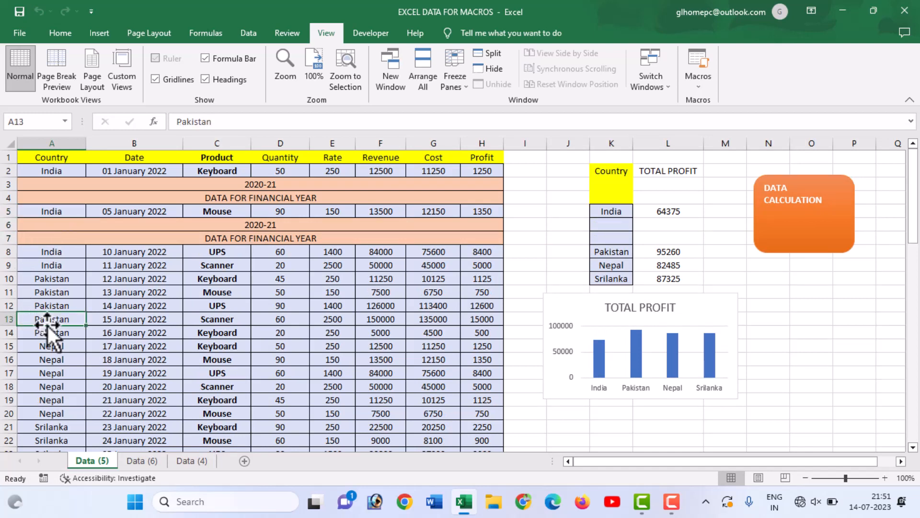
key(ctrl+q)
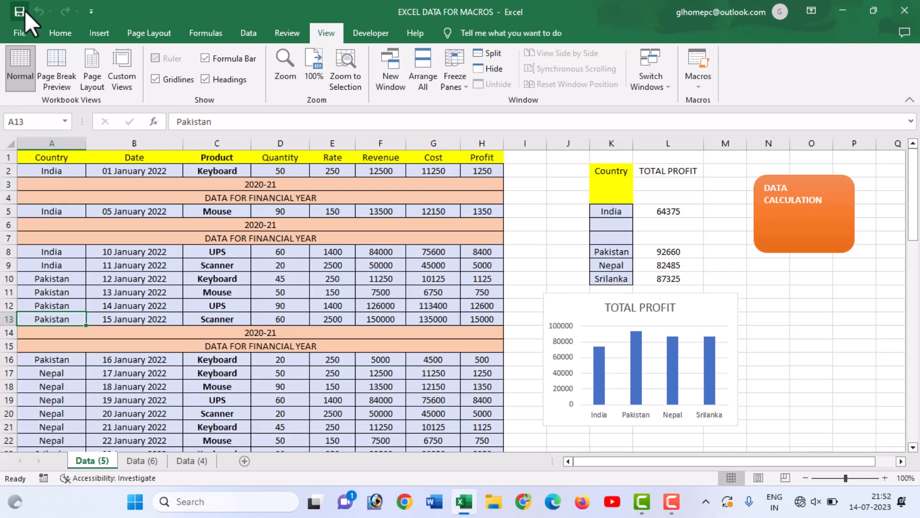
Begin saving a copy of the workbook, choosing the Desktop folder and the file name 33.
click(14, 33)
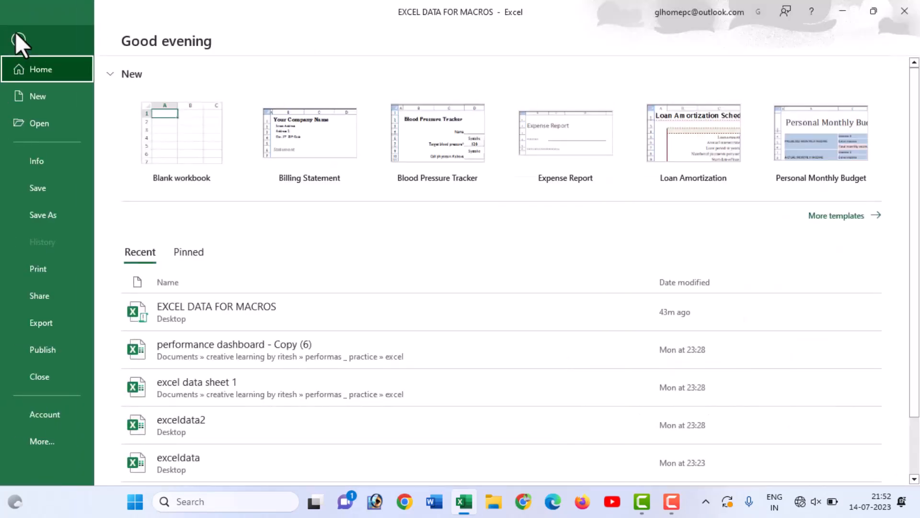
click(53, 214)
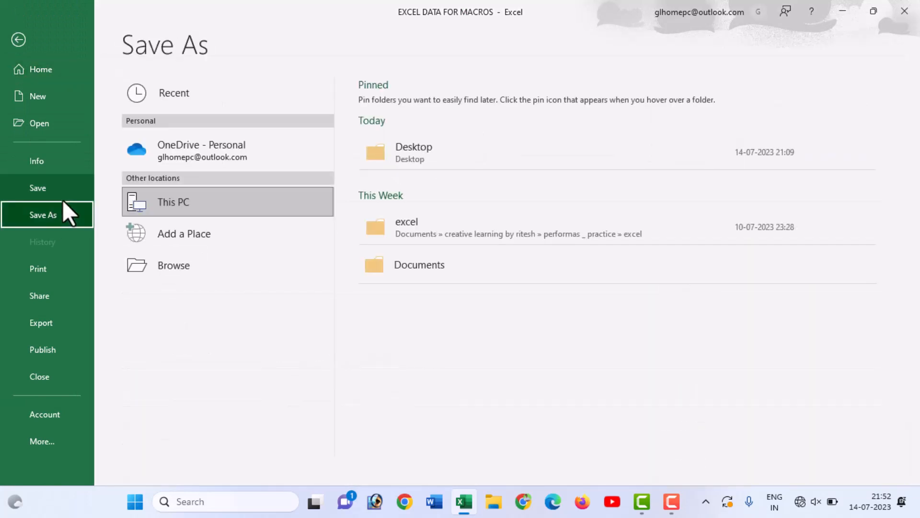
click(126, 261)
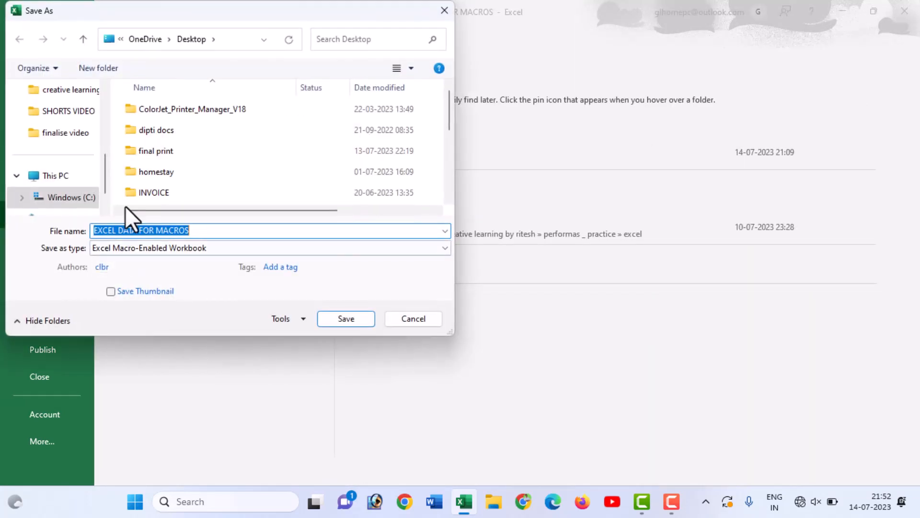
drag(104, 177, 109, 125)
click(57, 176)
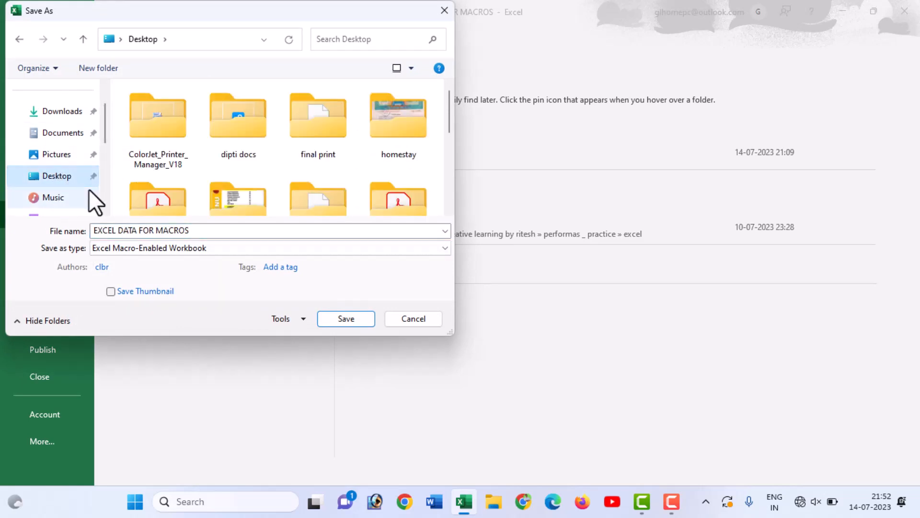
click(206, 236)
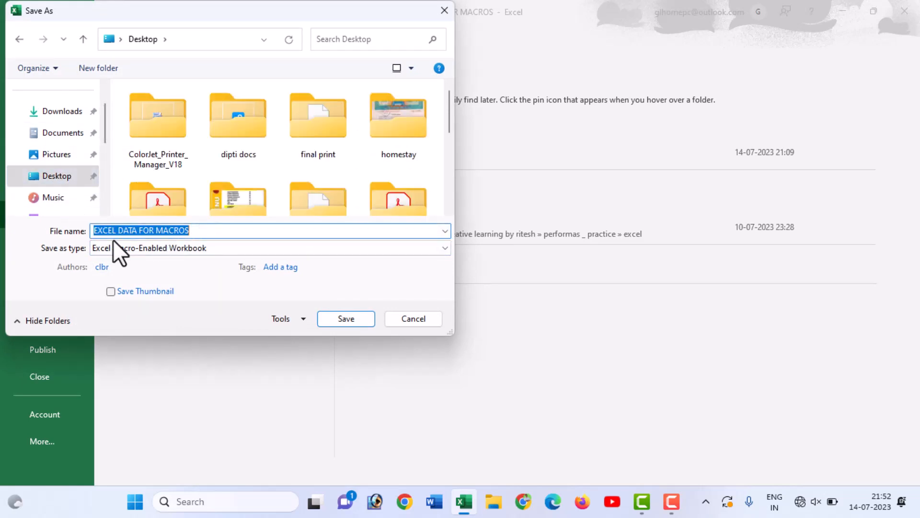
text(33)
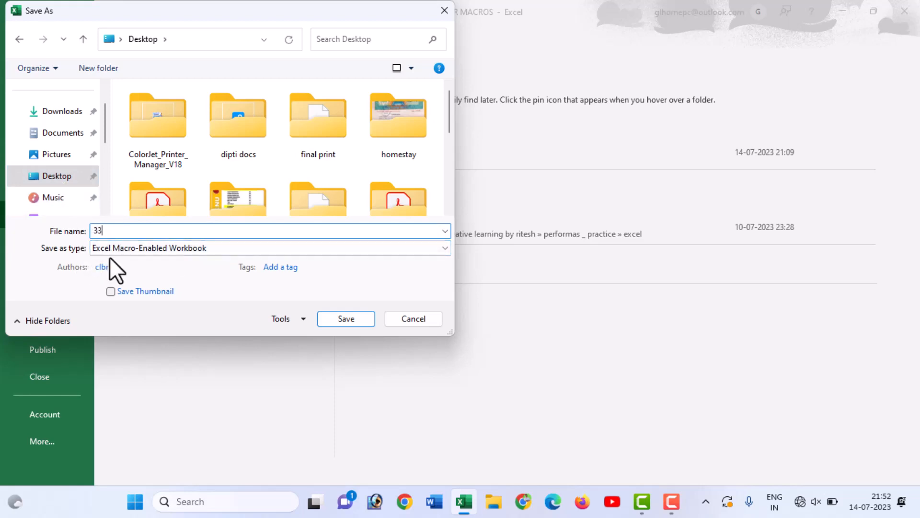
Save the copy as an Excel Macro-Enabled Template and show the Windows desktop to locate the file 33.
click(111, 248)
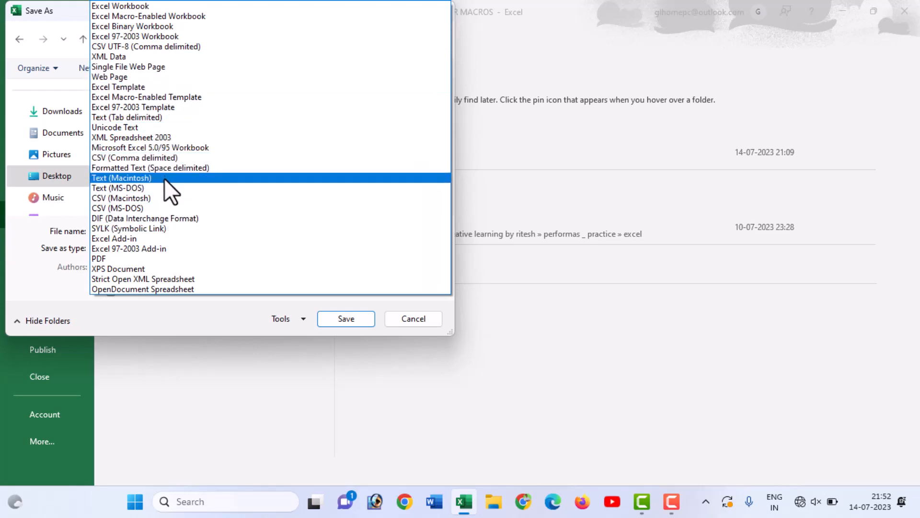
click(162, 98)
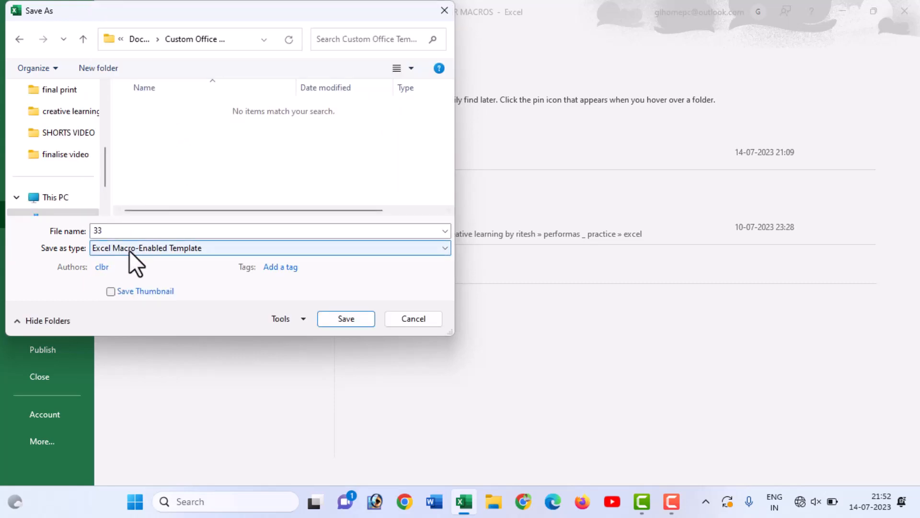
click(343, 321)
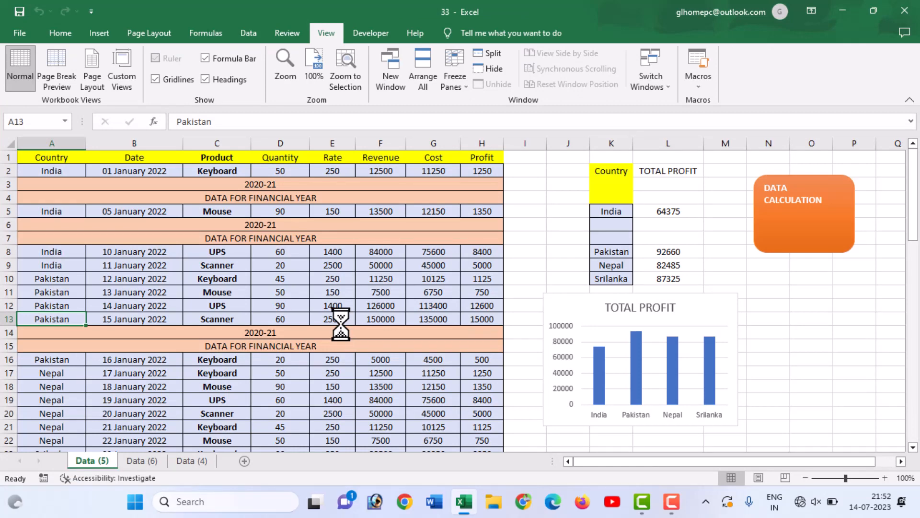
key(super+d)
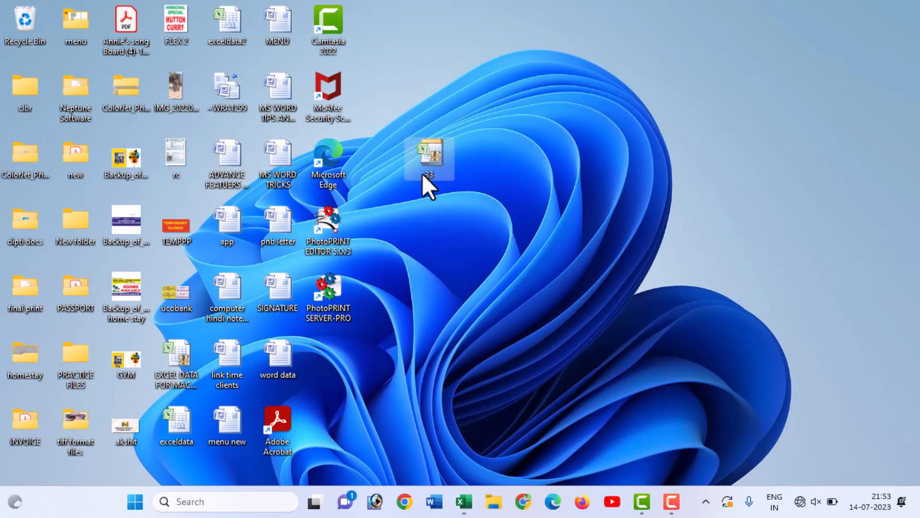
mouse_move(431, 159)
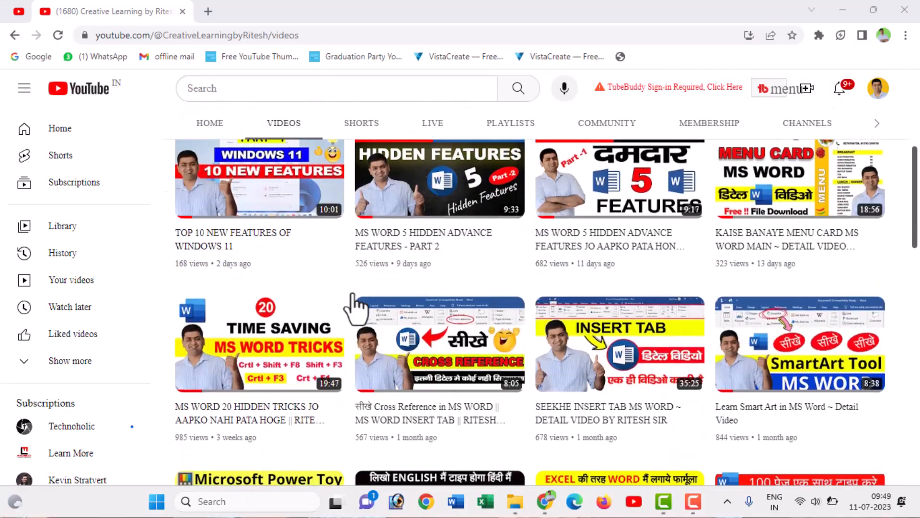
scroll(350, 304, down, 8)
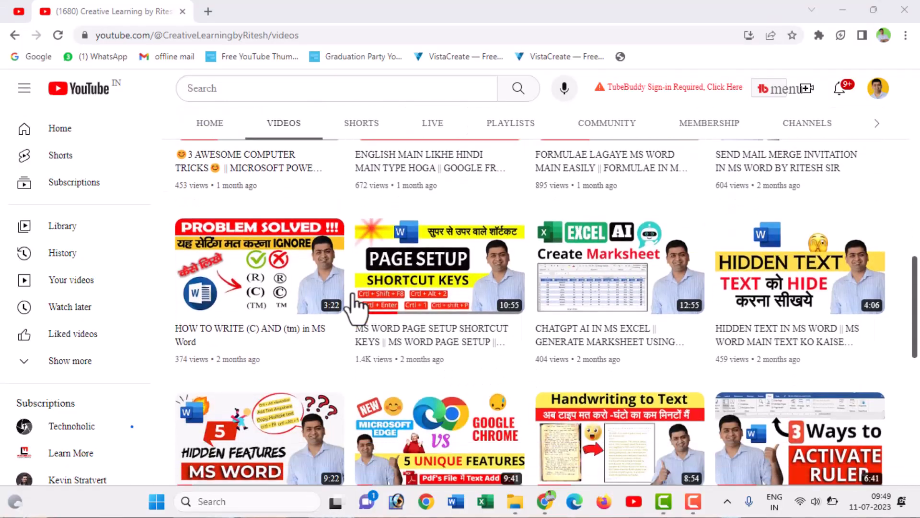
scroll(355, 302, down, 7)
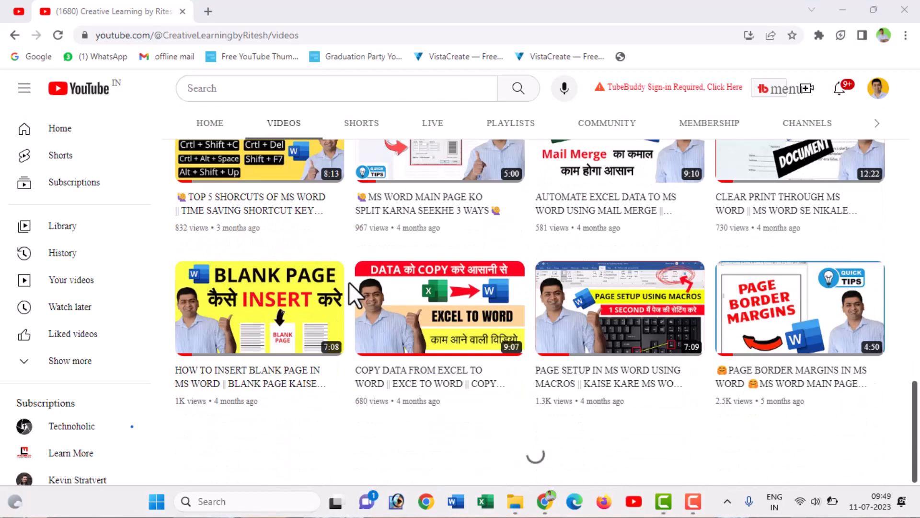
scroll(349, 282, down, 9)
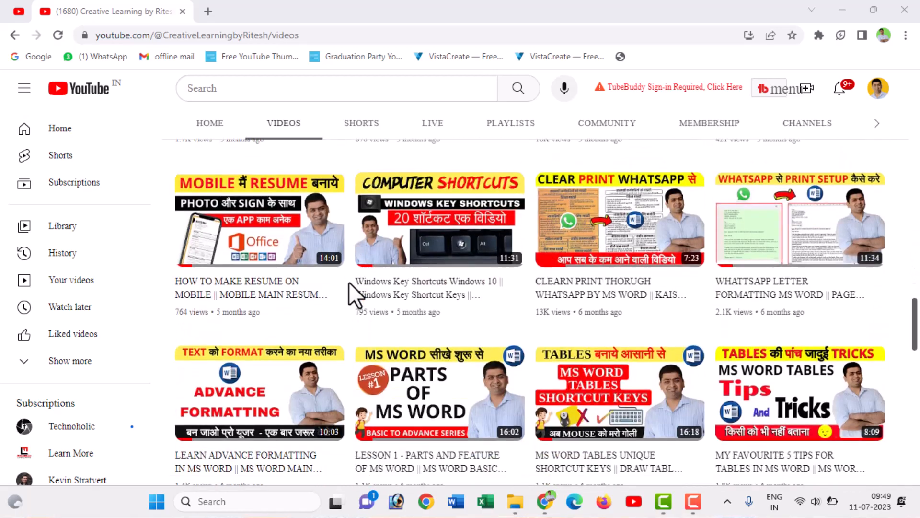
scroll(349, 282, up, 6)
scroll(349, 282, up, 15)
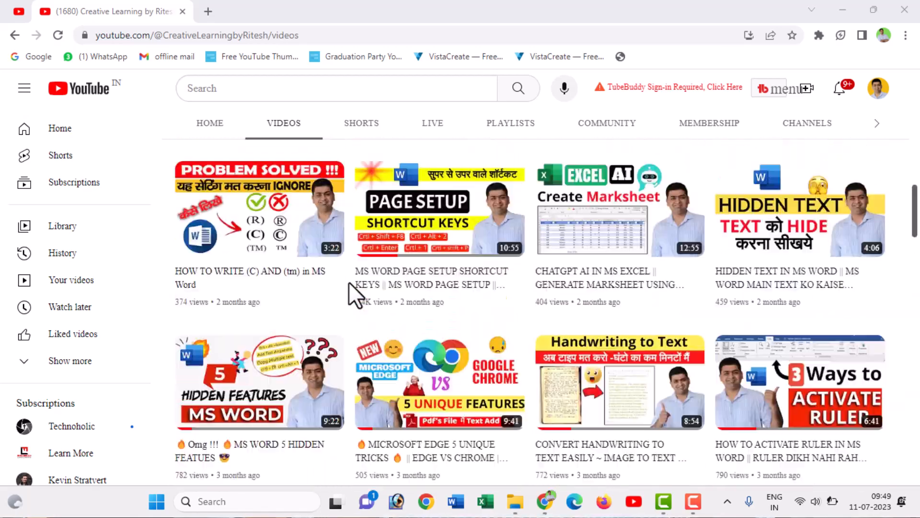